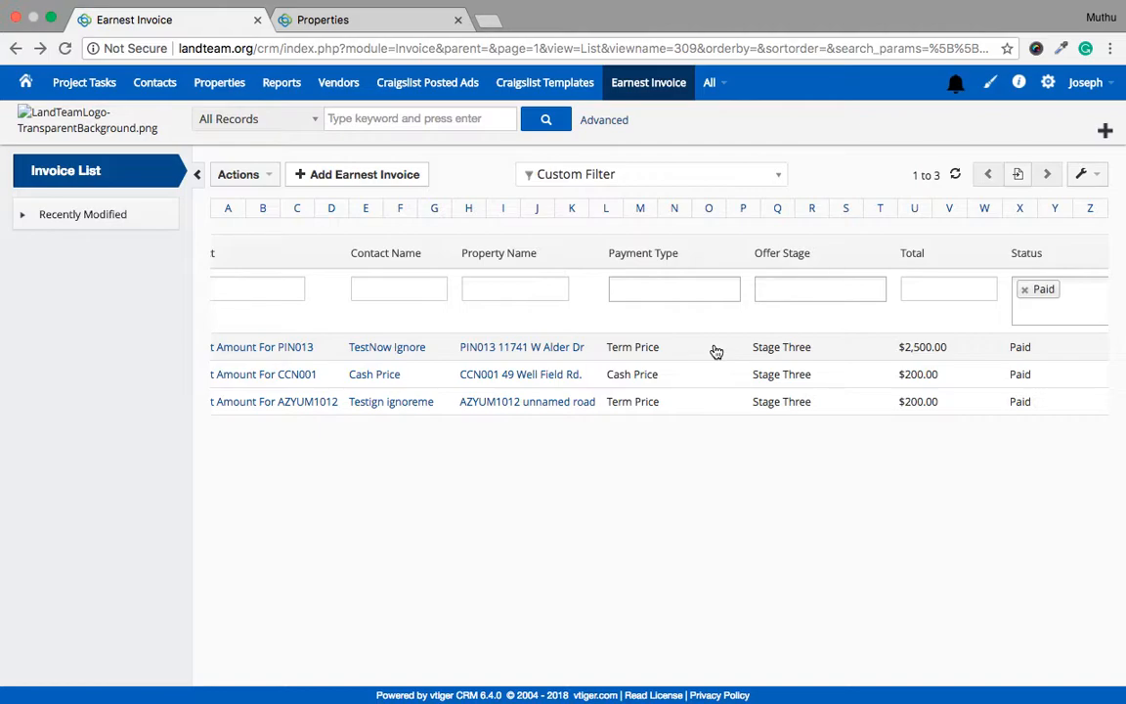
Open the paid earnest invoice for PIN013, review its details and property fields, and create a term price payment from it.
scroll(716, 352, left, 2)
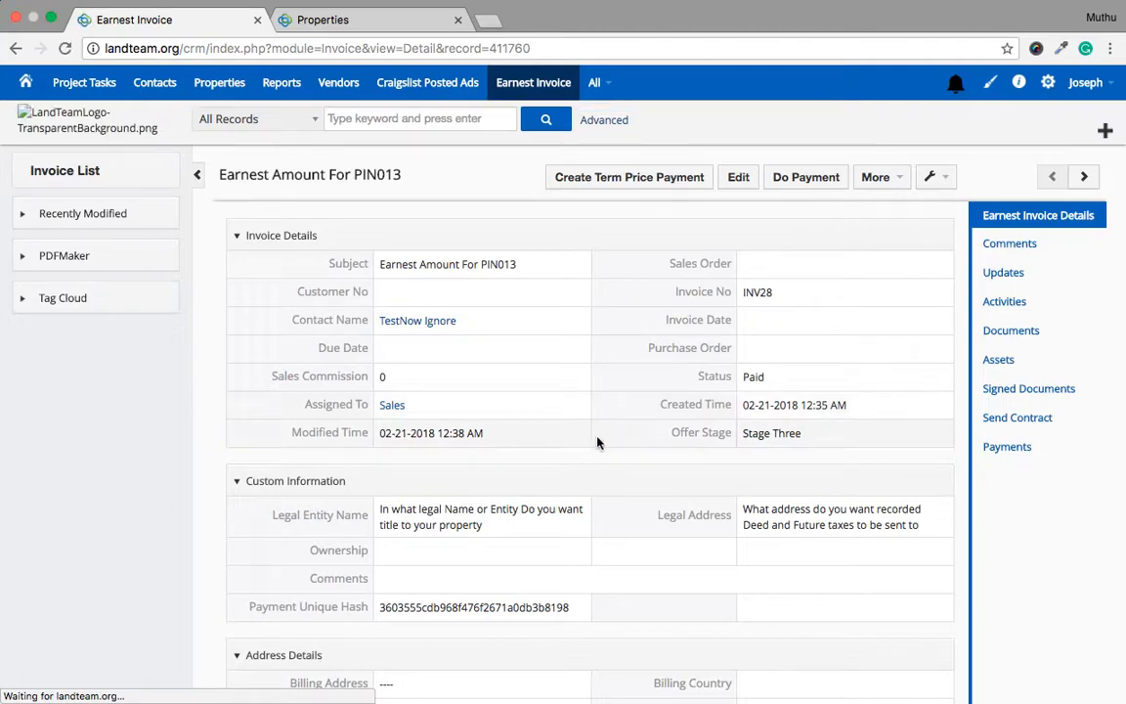
scroll(625, 430, down, 5)
scroll(630, 457, down, 1)
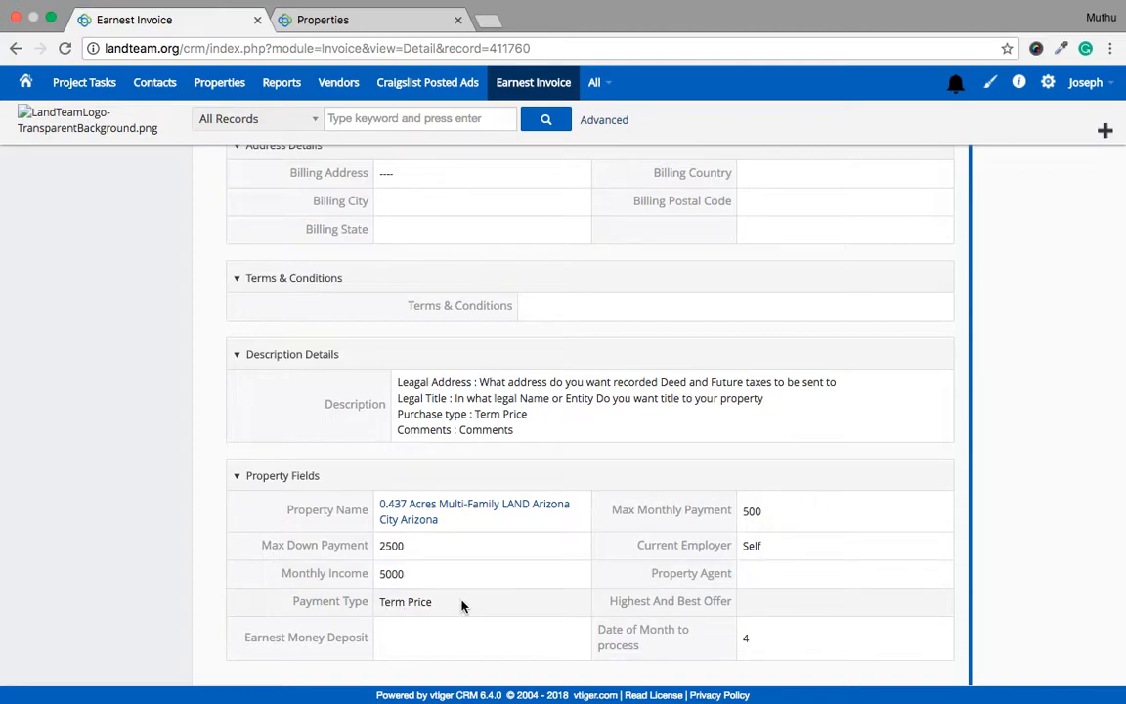
scroll(459, 603, up, 10)
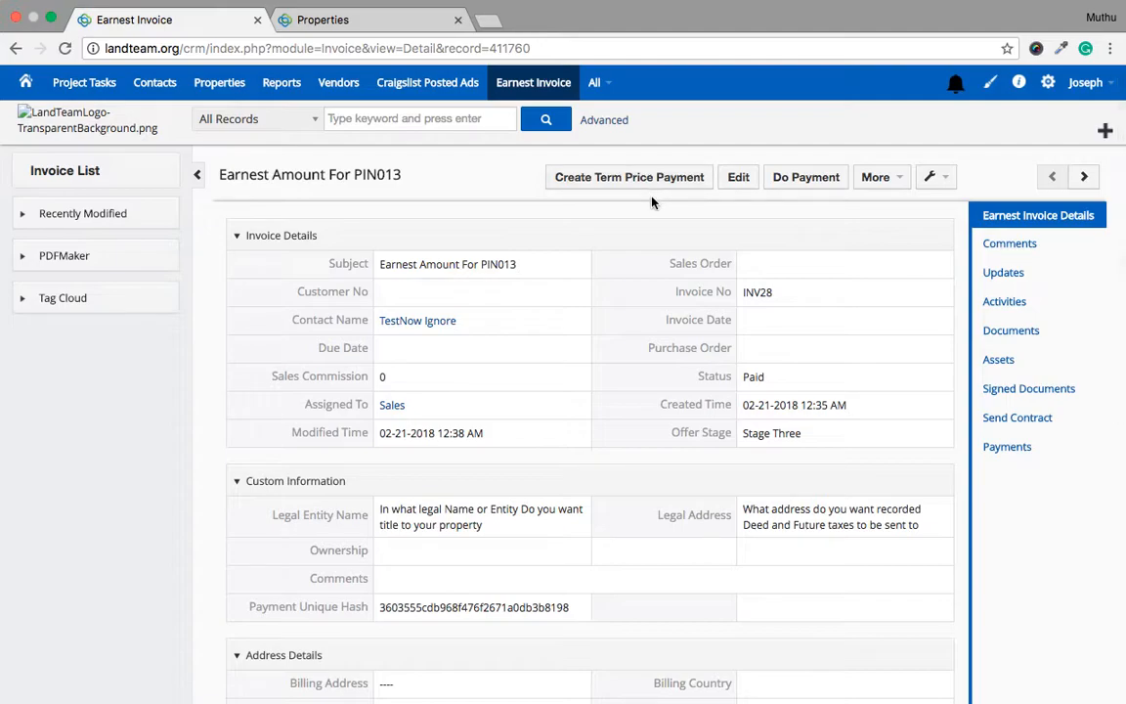
click(644, 182)
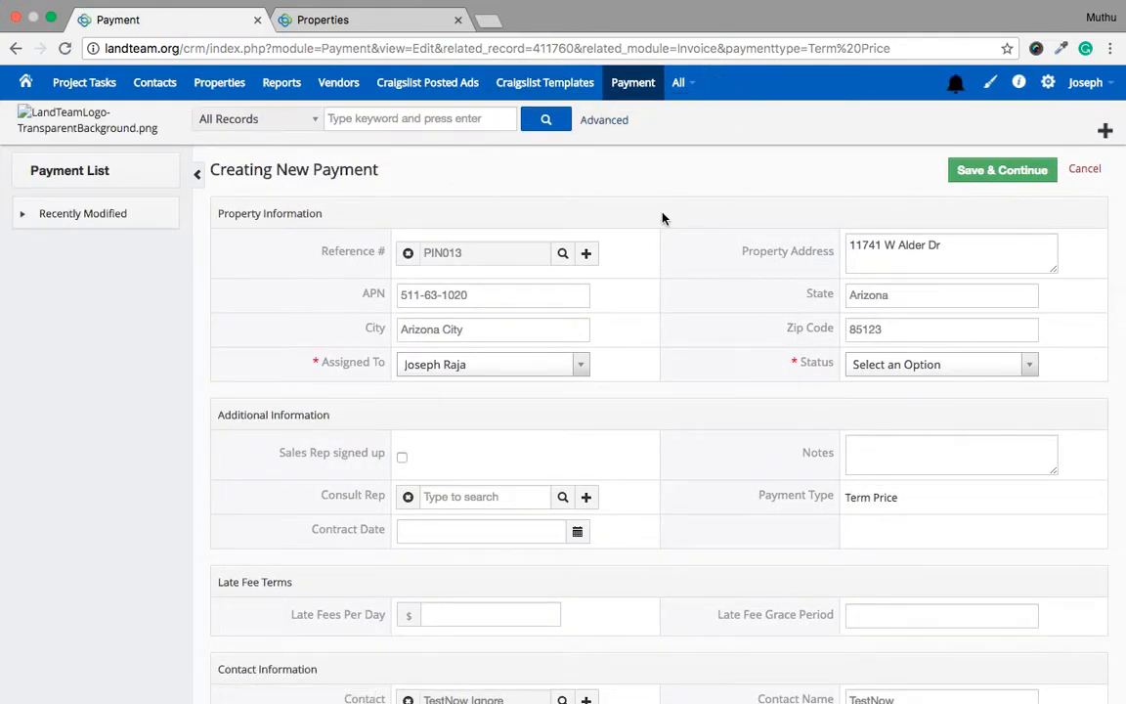
Examine the new payment form's prefilled sections and compare its payment information with the pricing information on the property record.
scroll(661, 218, down, 1)
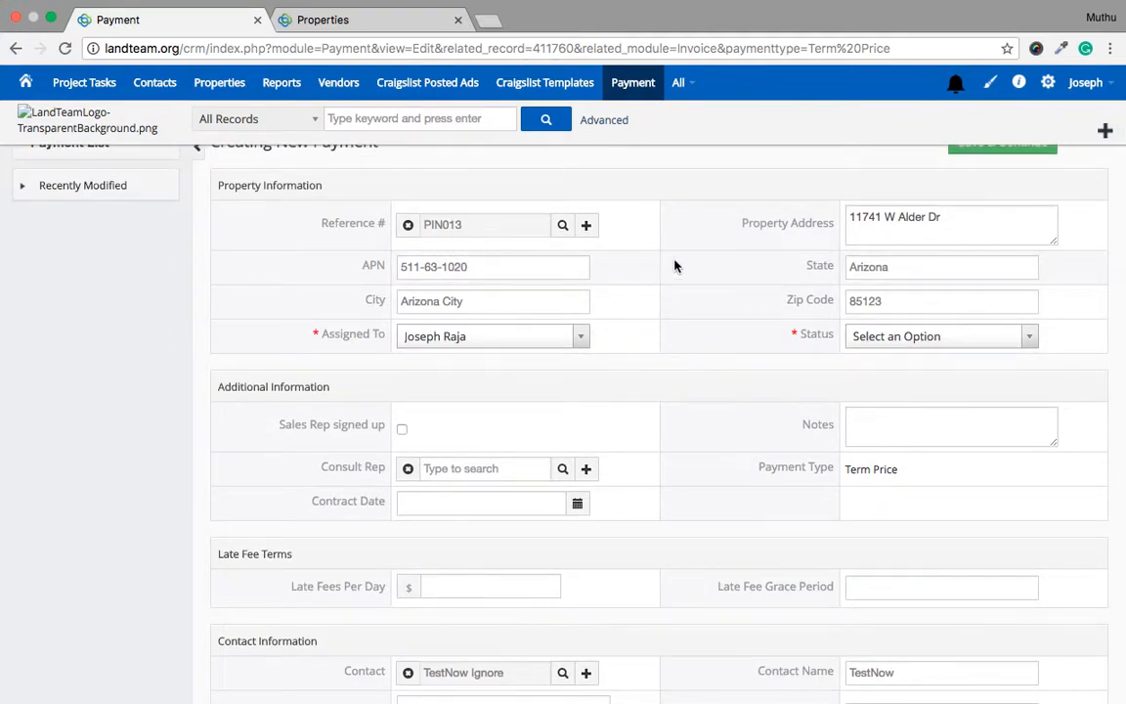
scroll(674, 266, down, 5)
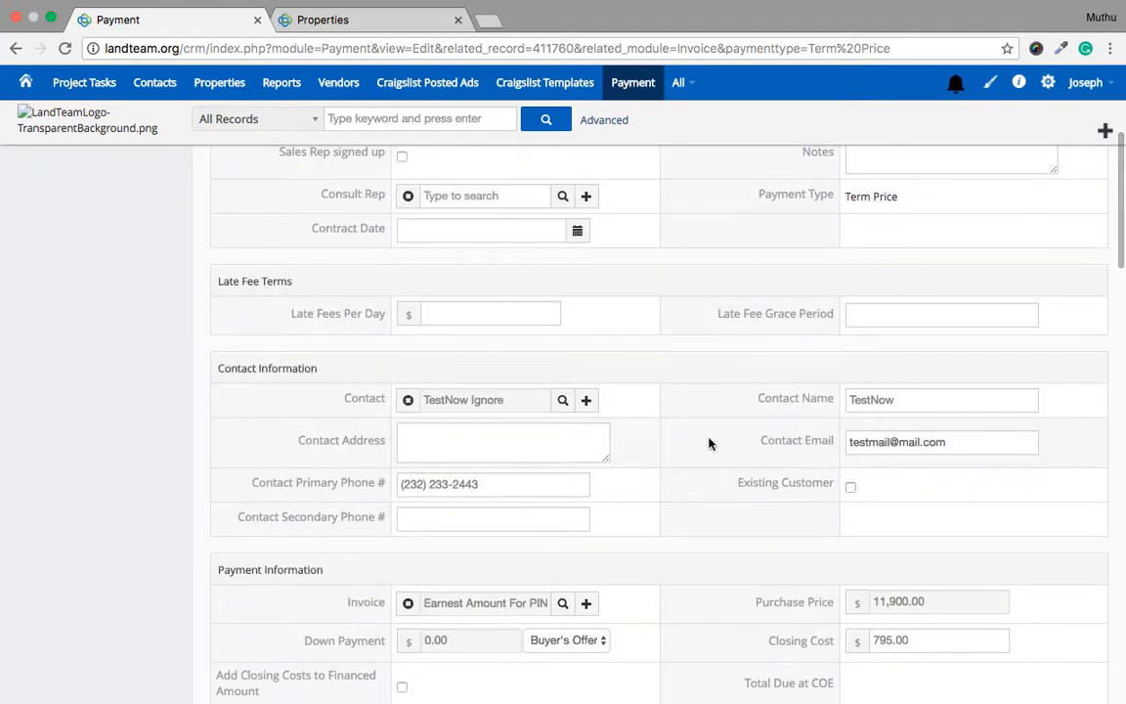
scroll(708, 444, down, 2)
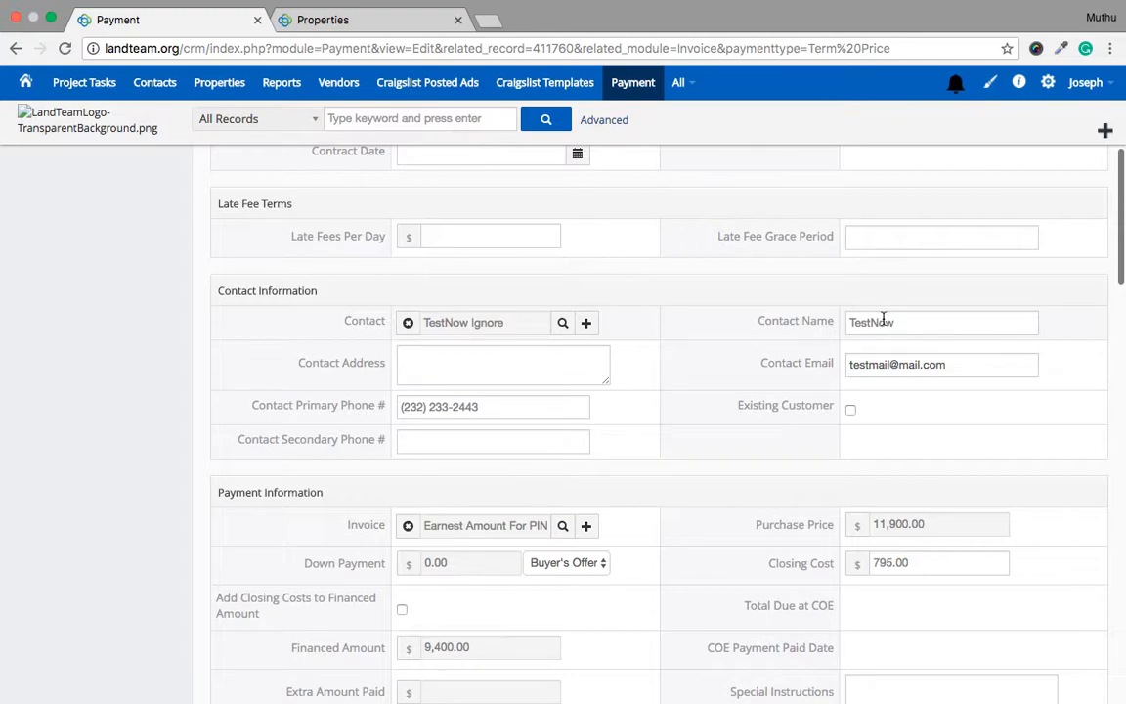
scroll(882, 321, down, 5)
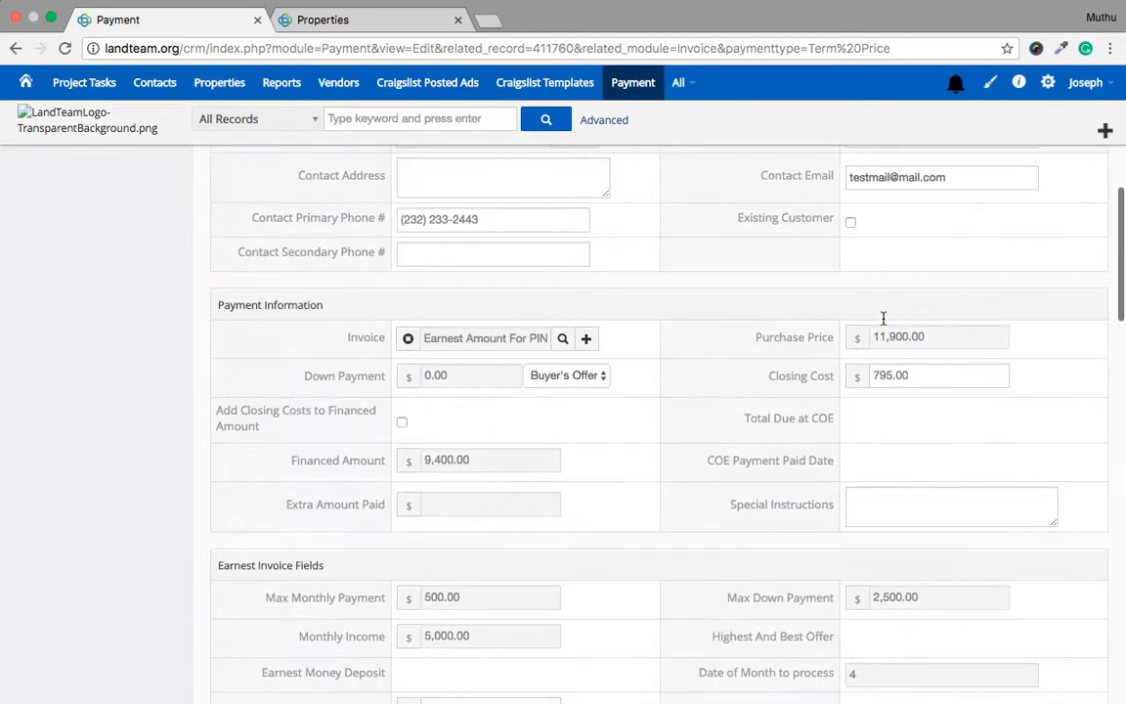
scroll(800, 352, down, 15)
scroll(799, 350, down, 2)
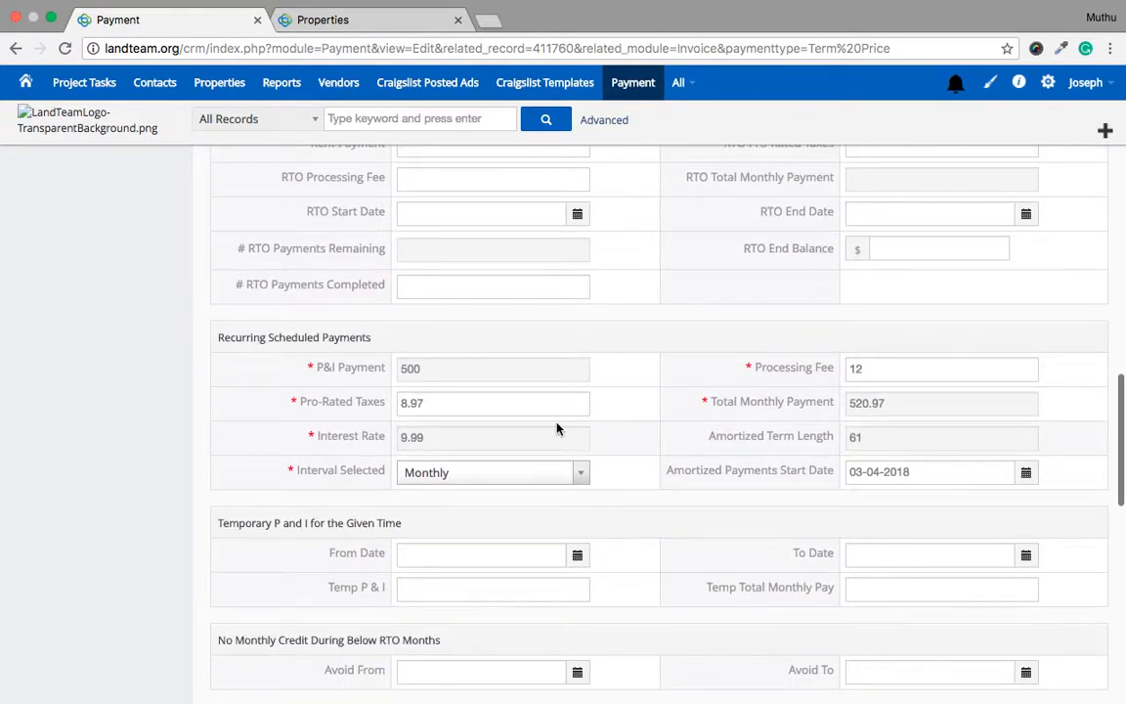
scroll(611, 435, down, 6)
scroll(611, 437, up, 8)
scroll(611, 437, up, 10)
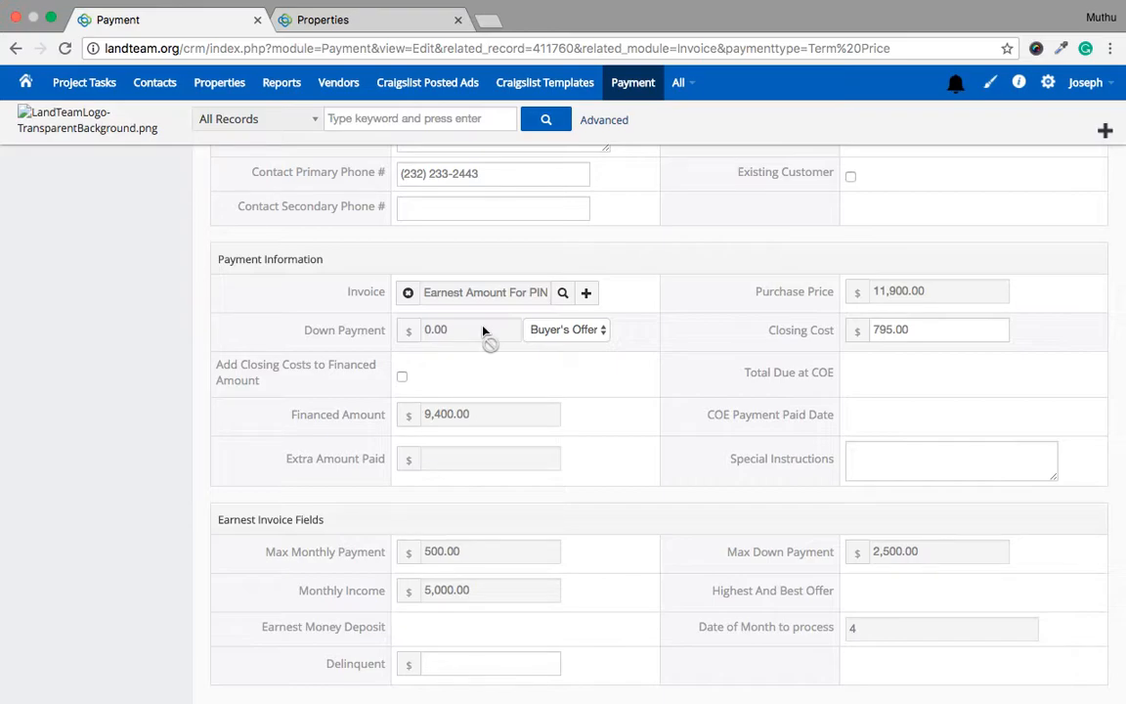
key(ctrl+Tab)
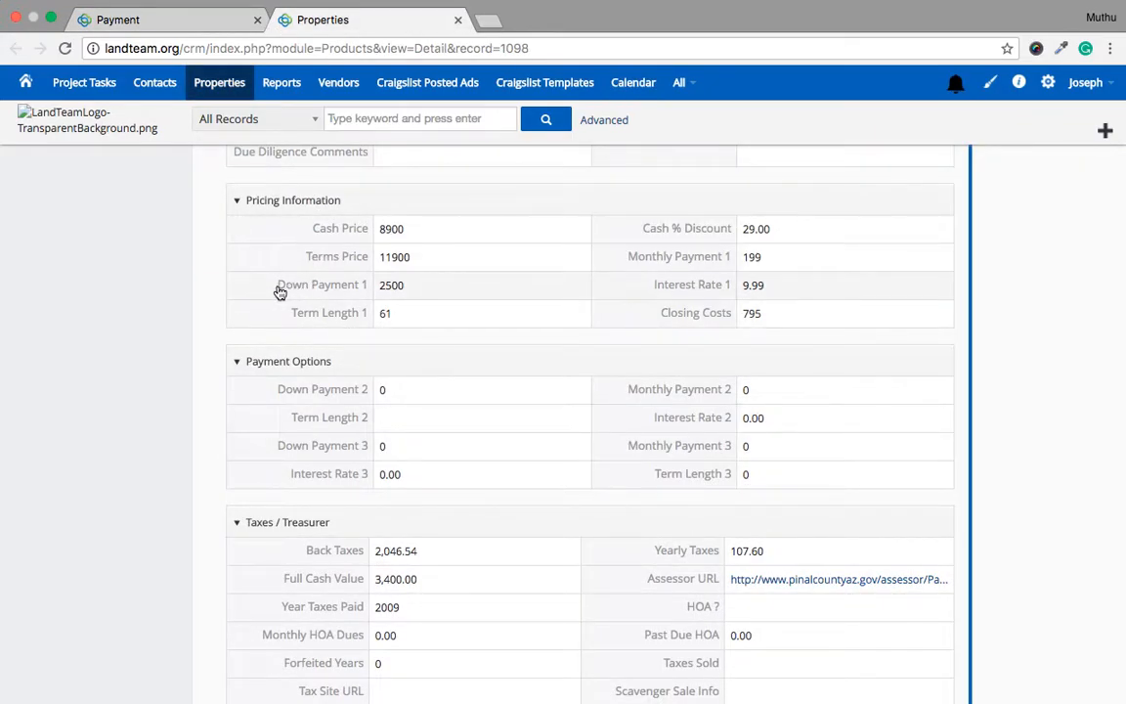
key(ctrl+shift+Tab)
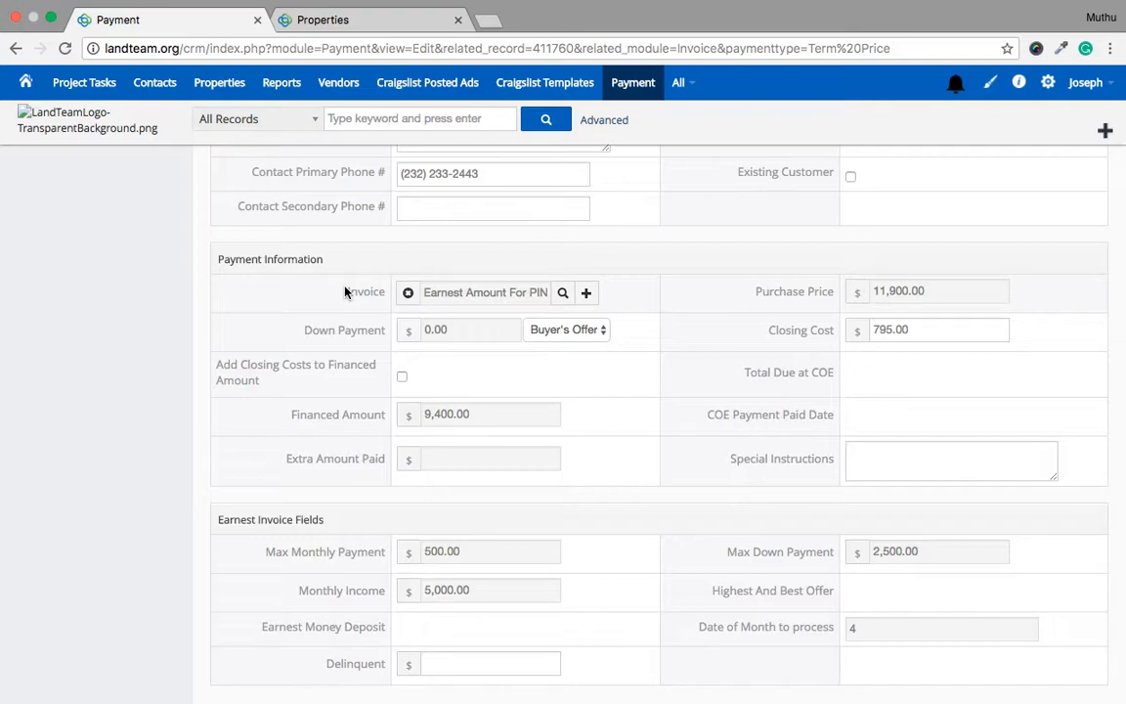
Set the down payment option to Pay One and compare the amount with Down Payment 1 on the property record.
scroll(345, 292, down, 1)
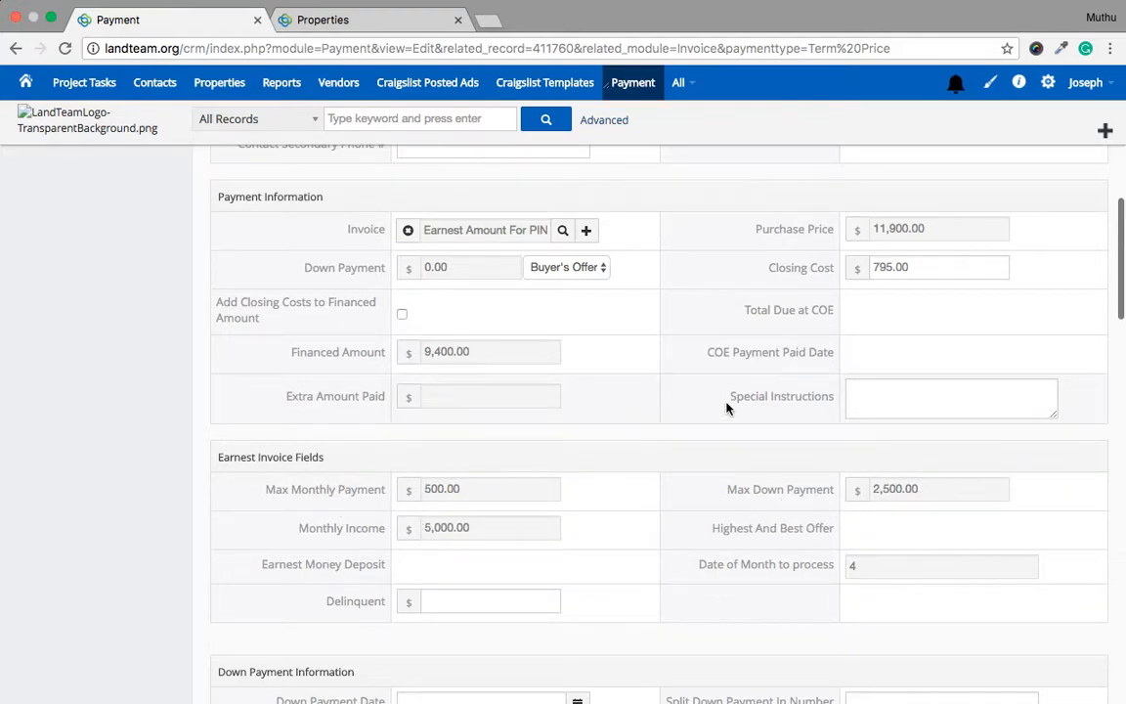
scroll(658, 407, up, 1)
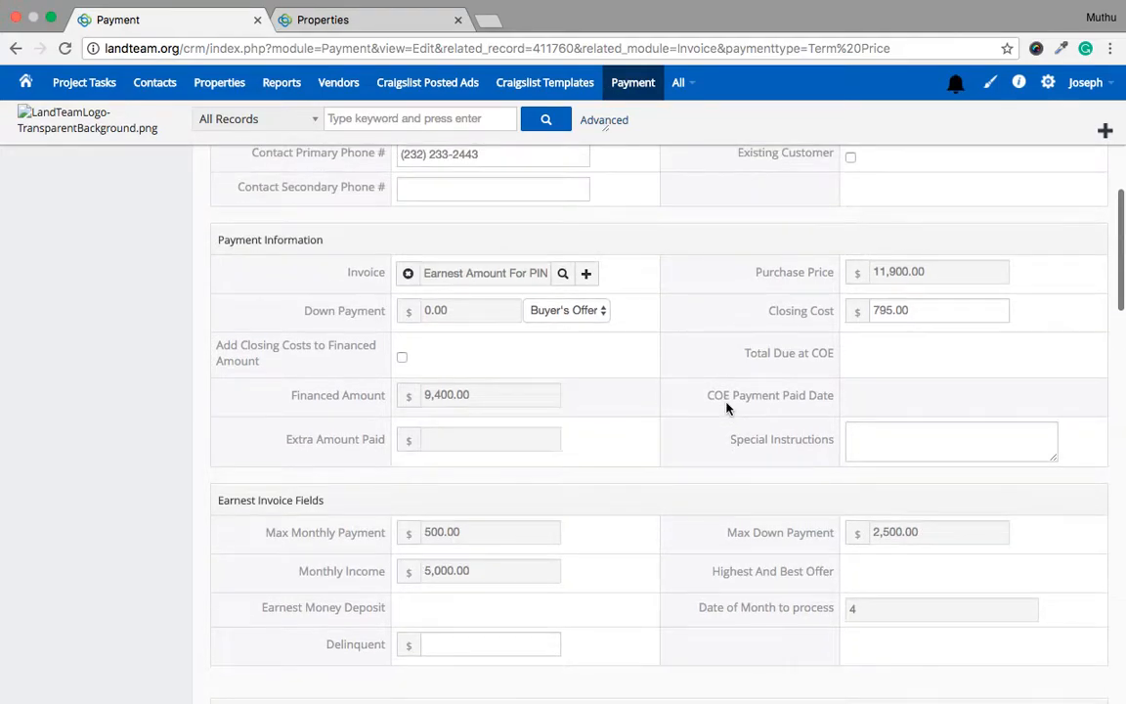
click(592, 312)
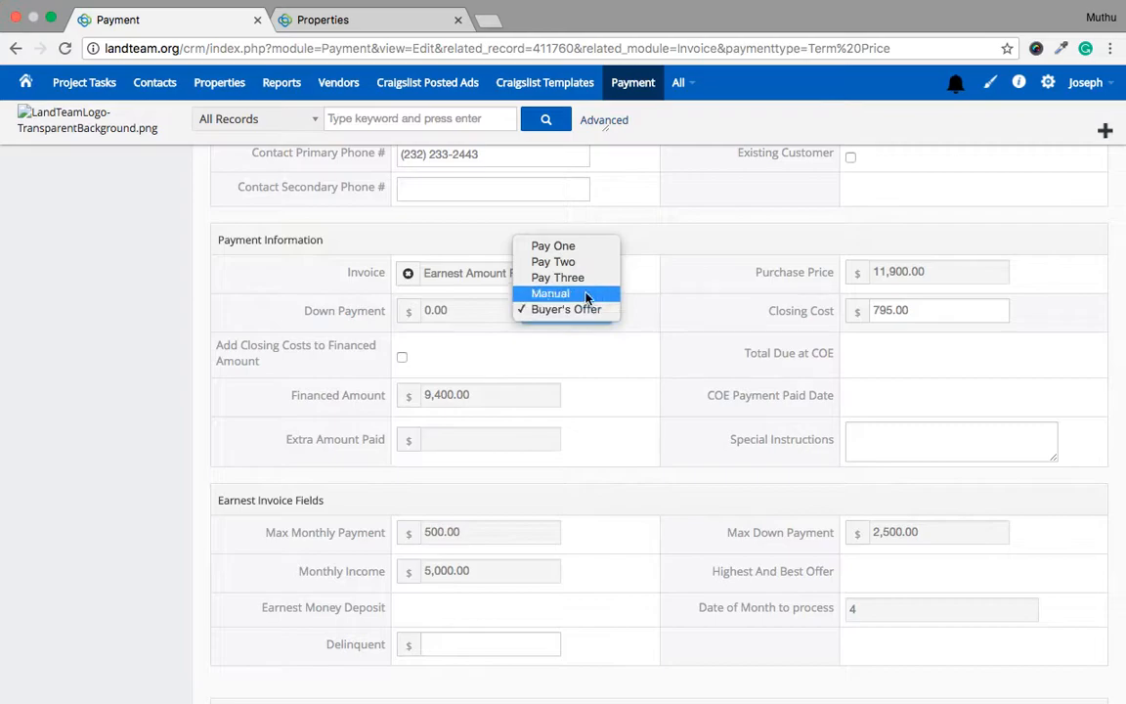
click(572, 247)
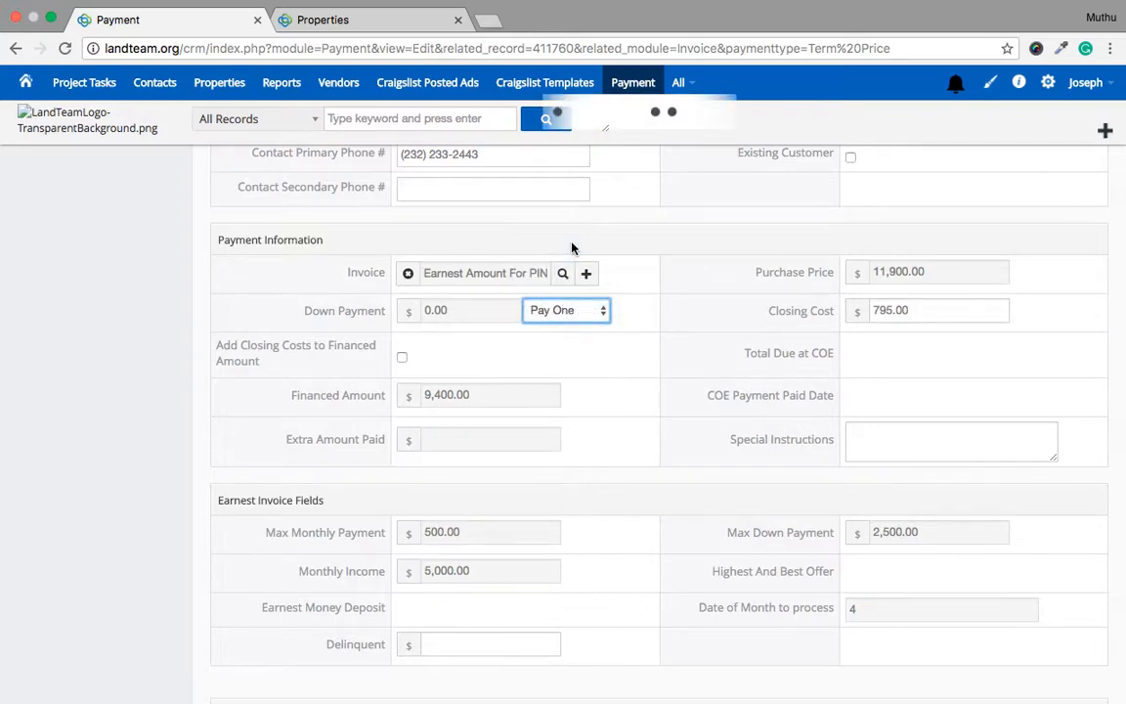
key(ctrl+Tab)
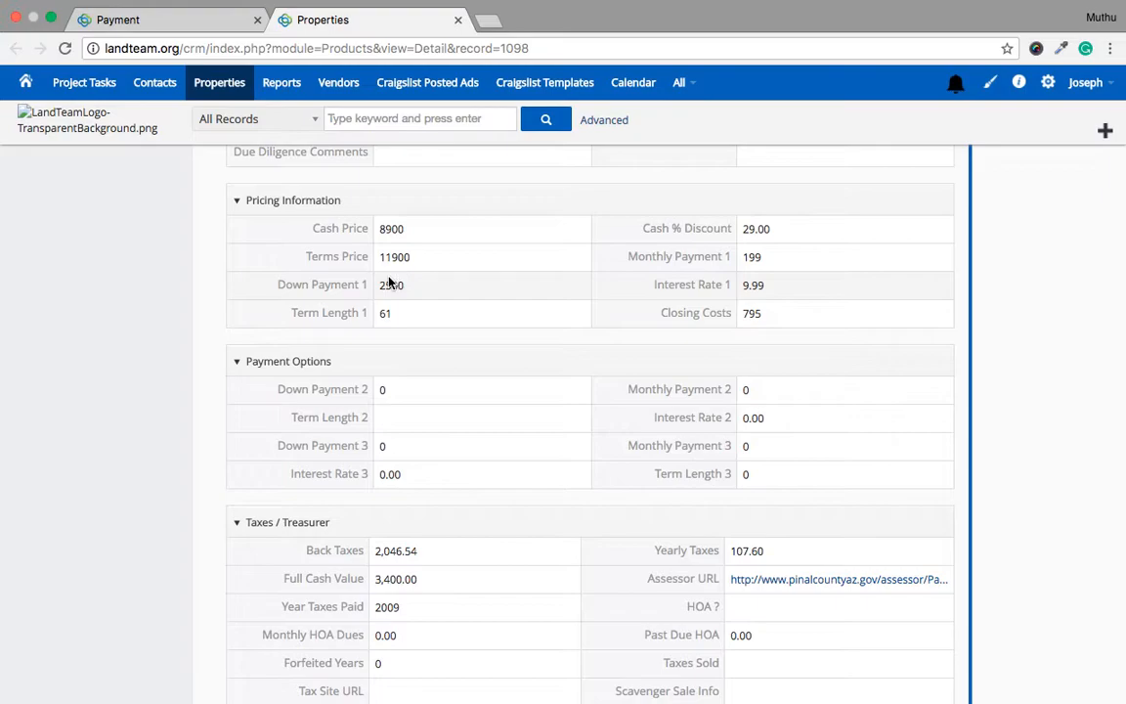
key(ctrl+Tab)
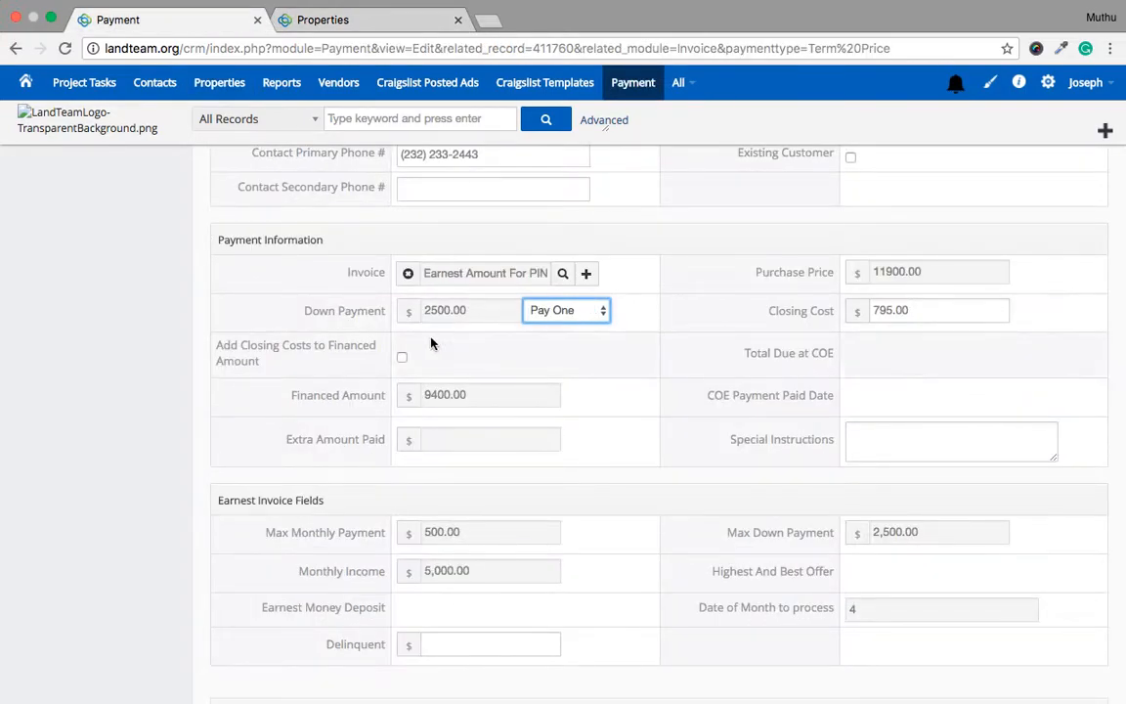
Try the Manual option for the down payment and restore Buyer's Offer.
click(590, 311)
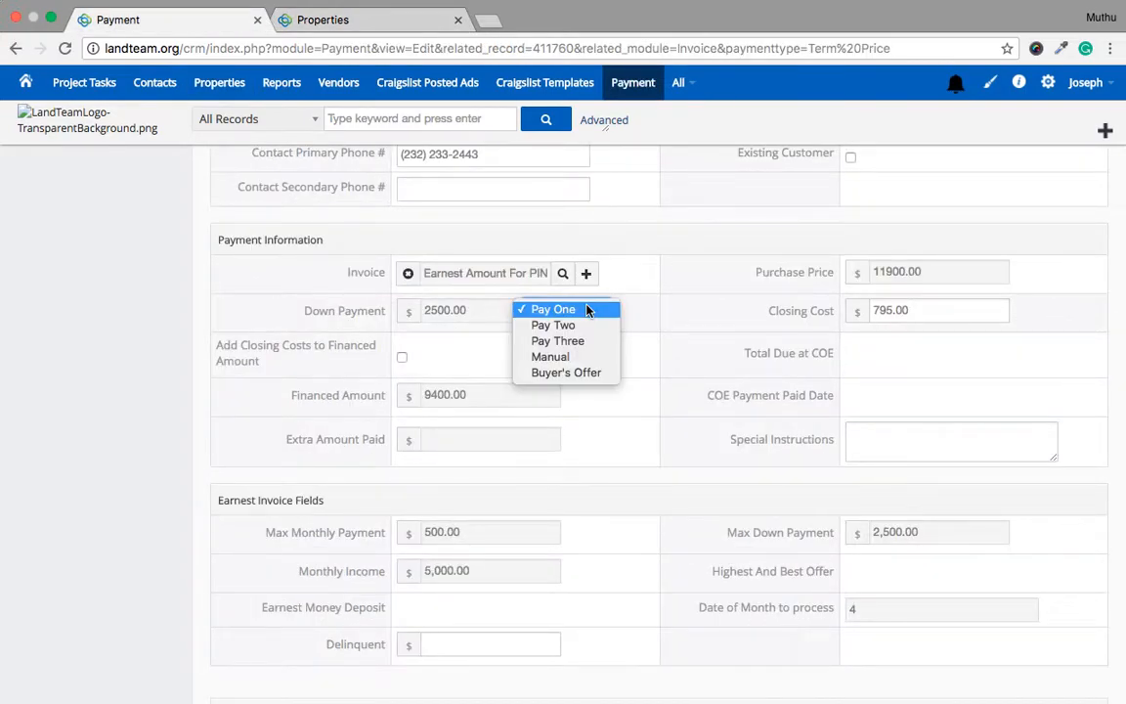
click(581, 355)
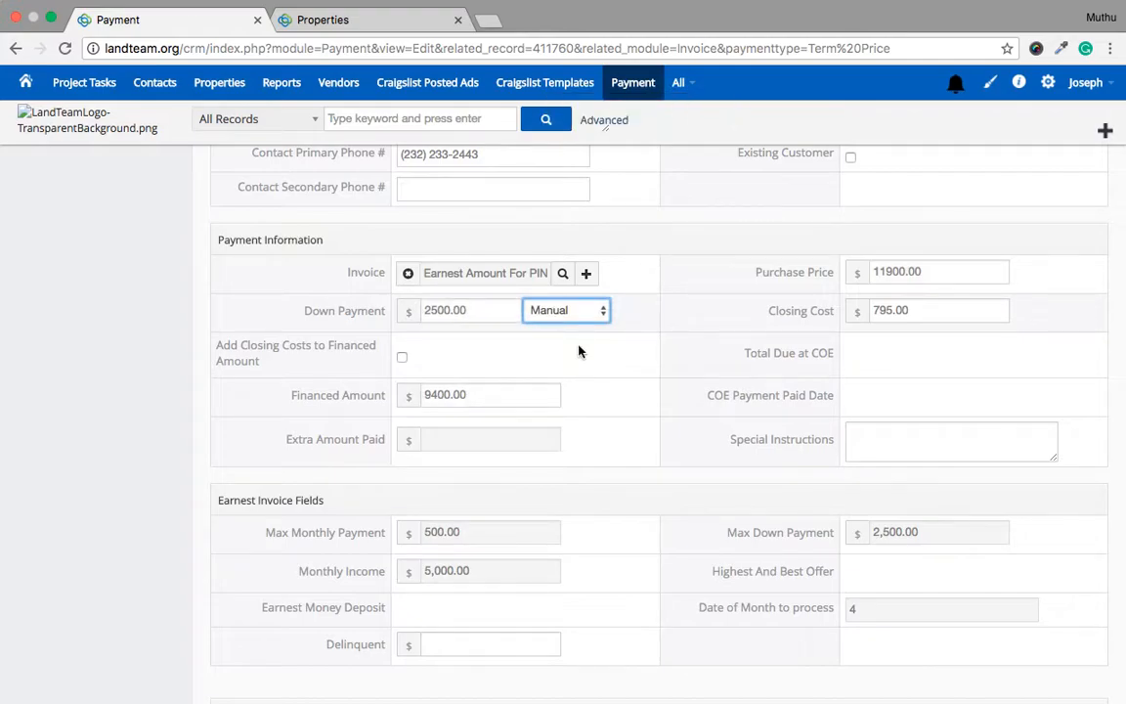
click(572, 311)
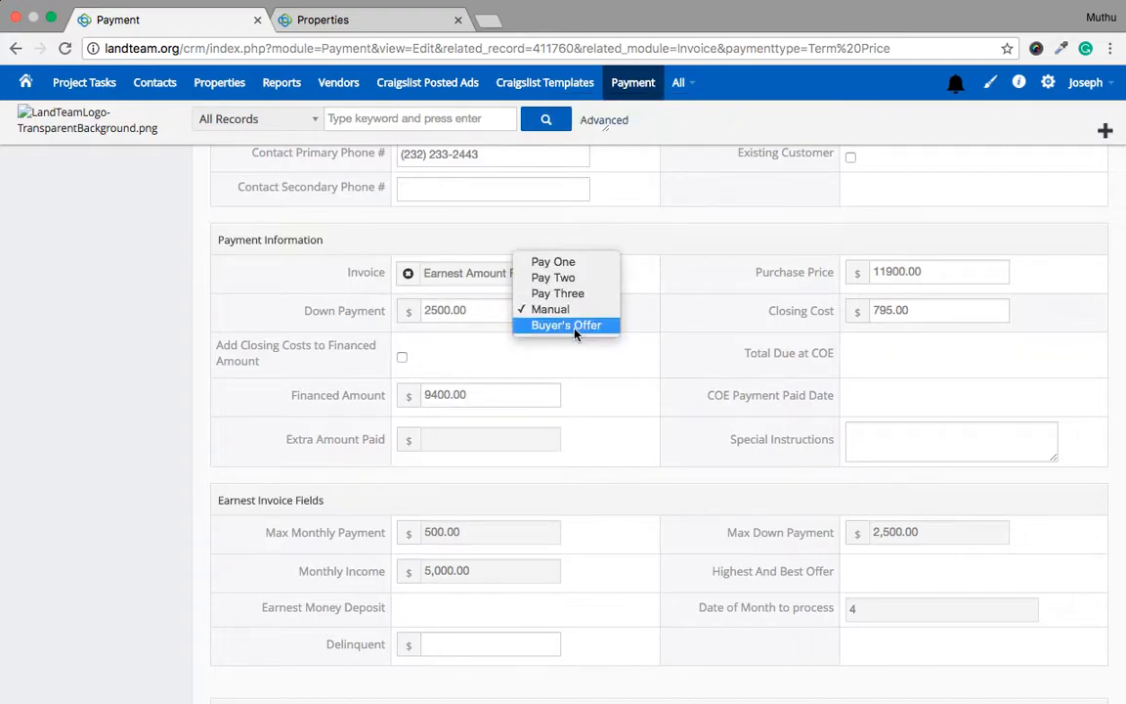
click(575, 327)
click(650, 318)
Leave the down payment date empty and set Split Down Payment In Number to 0.
scroll(651, 318, up, 3)
scroll(651, 319, down, 6)
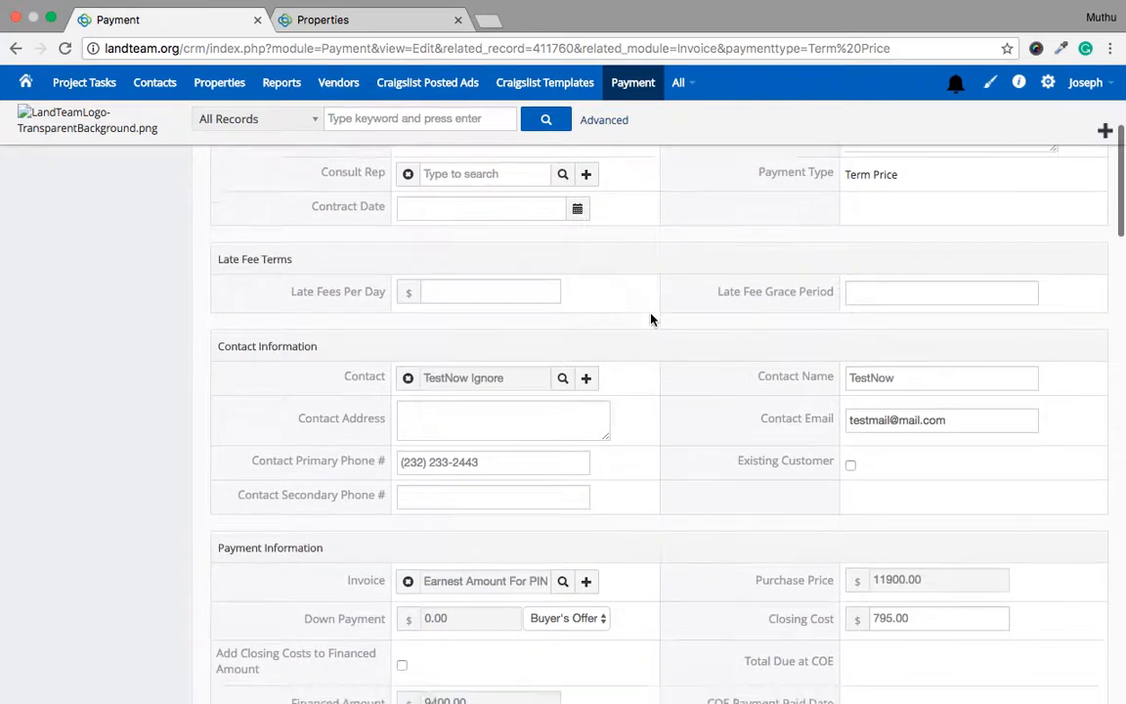
scroll(651, 318, down, 3)
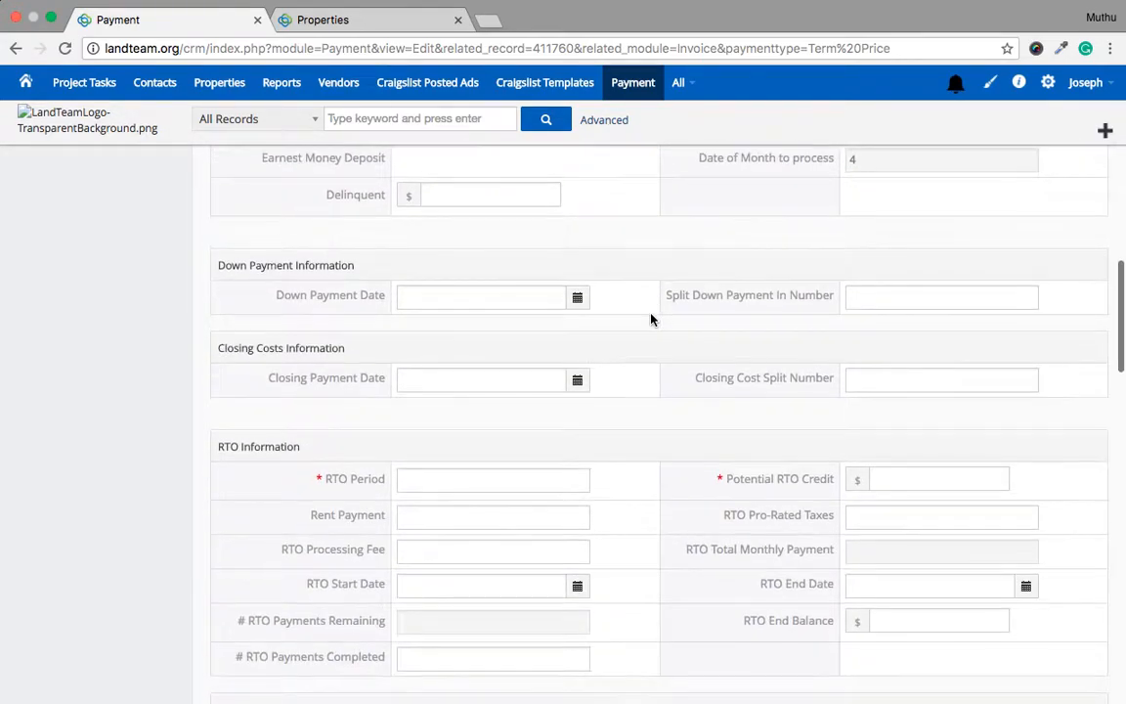
click(522, 298)
click(694, 320)
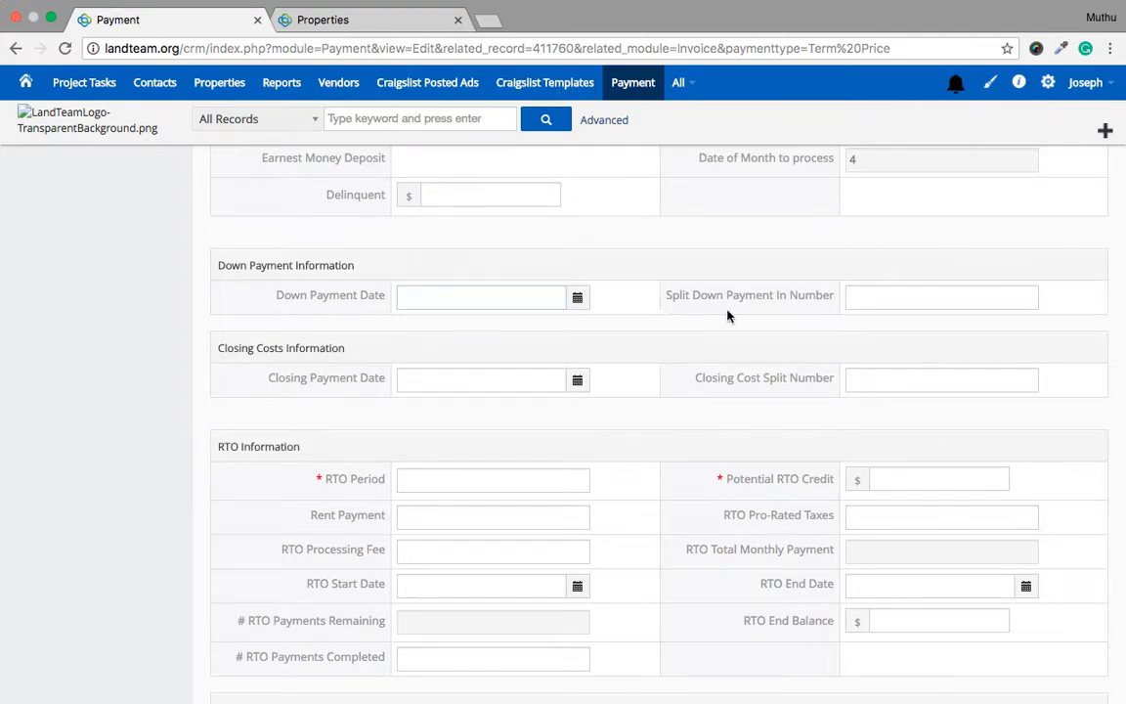
click(880, 302)
text(0)
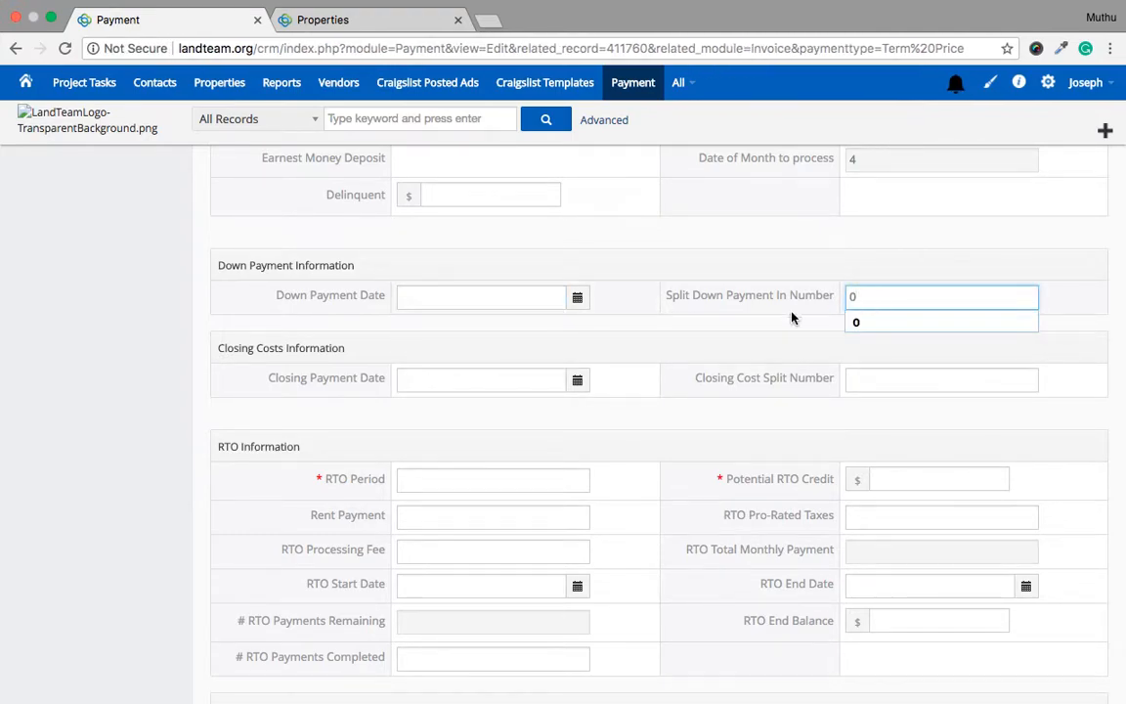
Set the closing payment date to 02-22-2018 and the closing cost split number to 1.
scroll(738, 326, up, 2)
scroll(739, 328, up, 3)
scroll(740, 327, down, 1)
scroll(600, 354, down, 4)
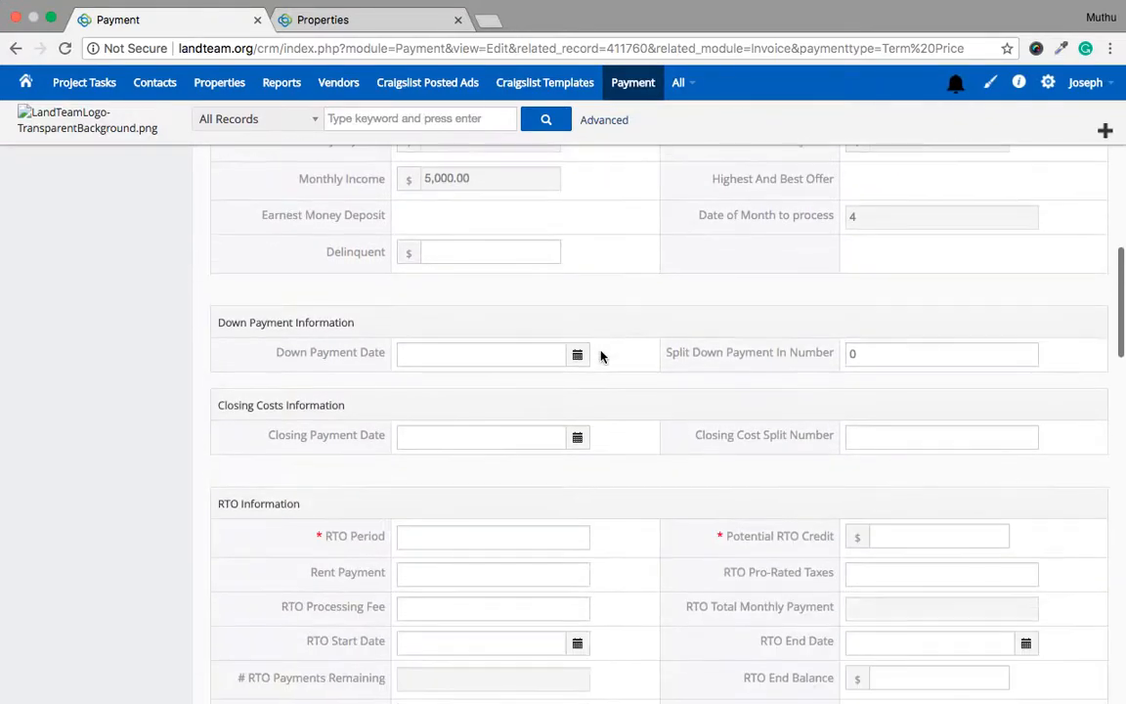
click(447, 302)
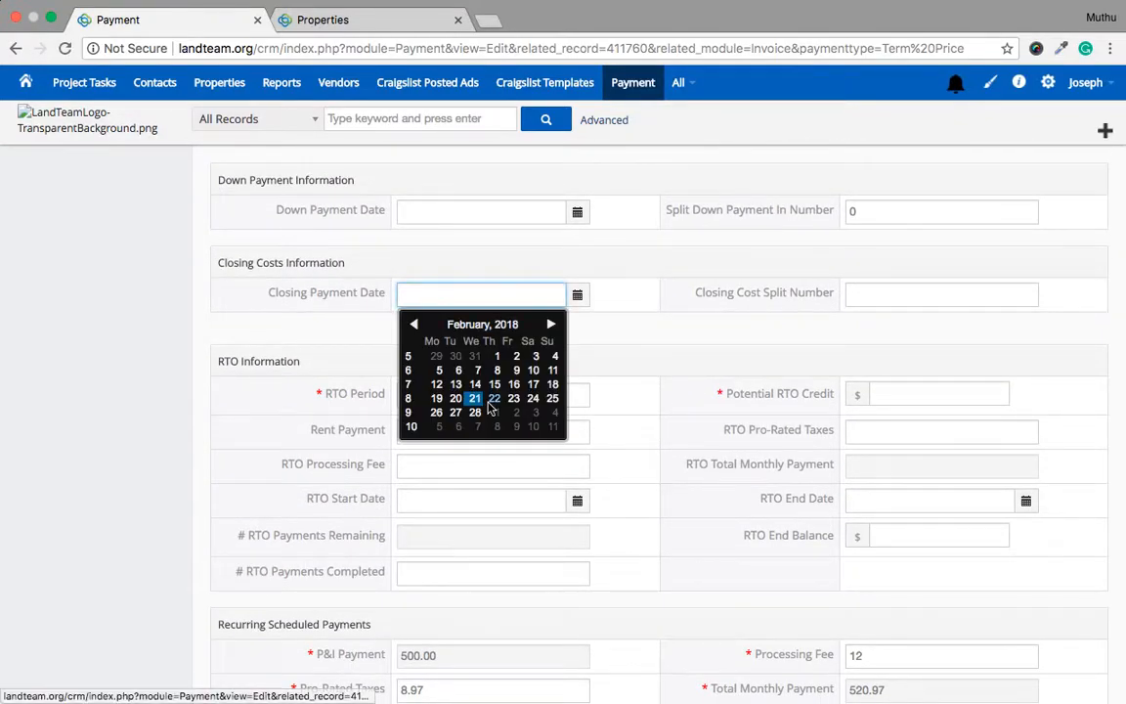
click(493, 397)
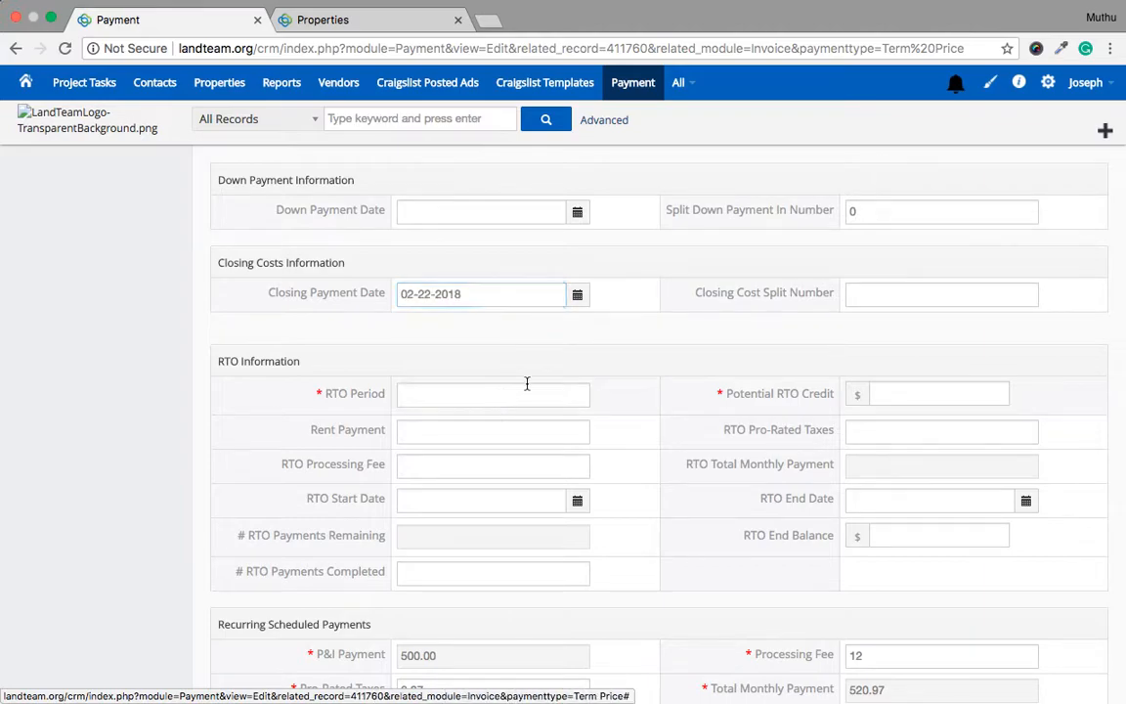
click(896, 301)
text(1)
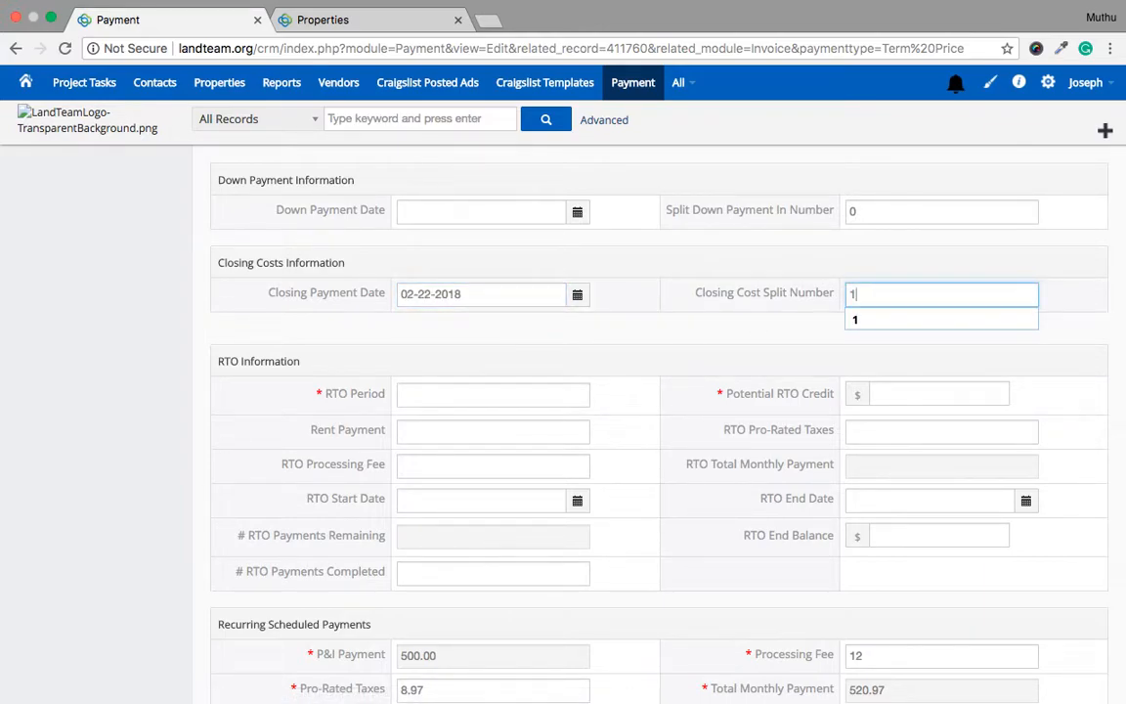
click(751, 372)
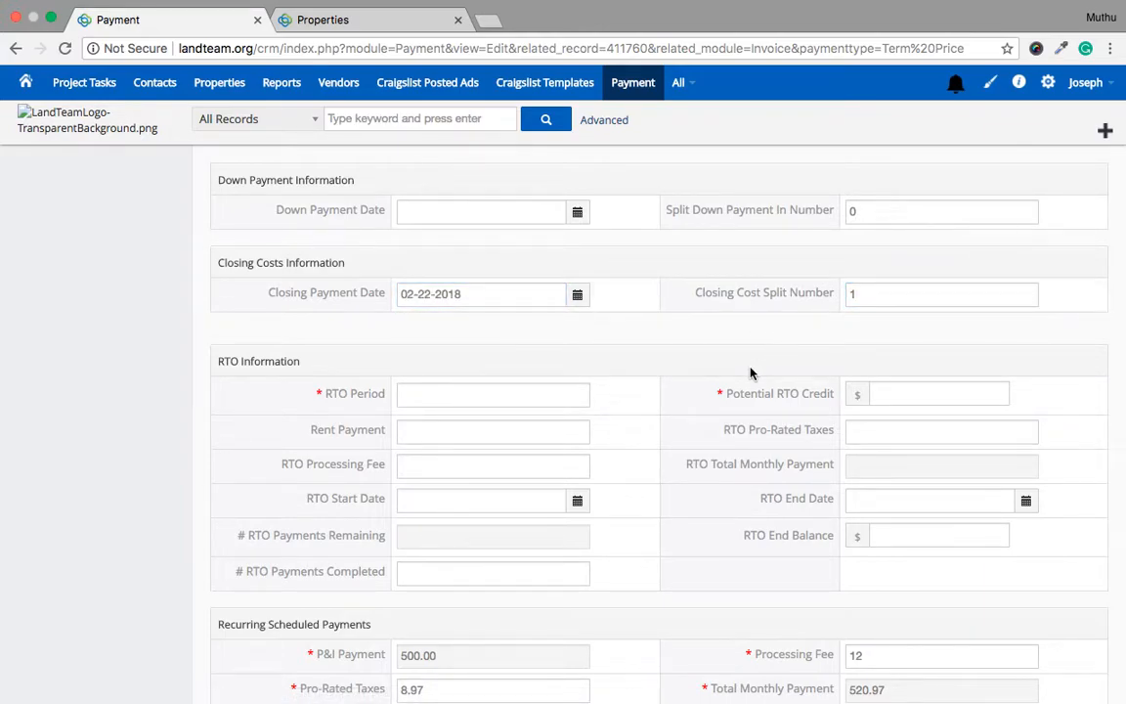
Enter 0 for both the RTO Period and the Potential RTO Credit.
click(560, 393)
text(0)
key(Tab)
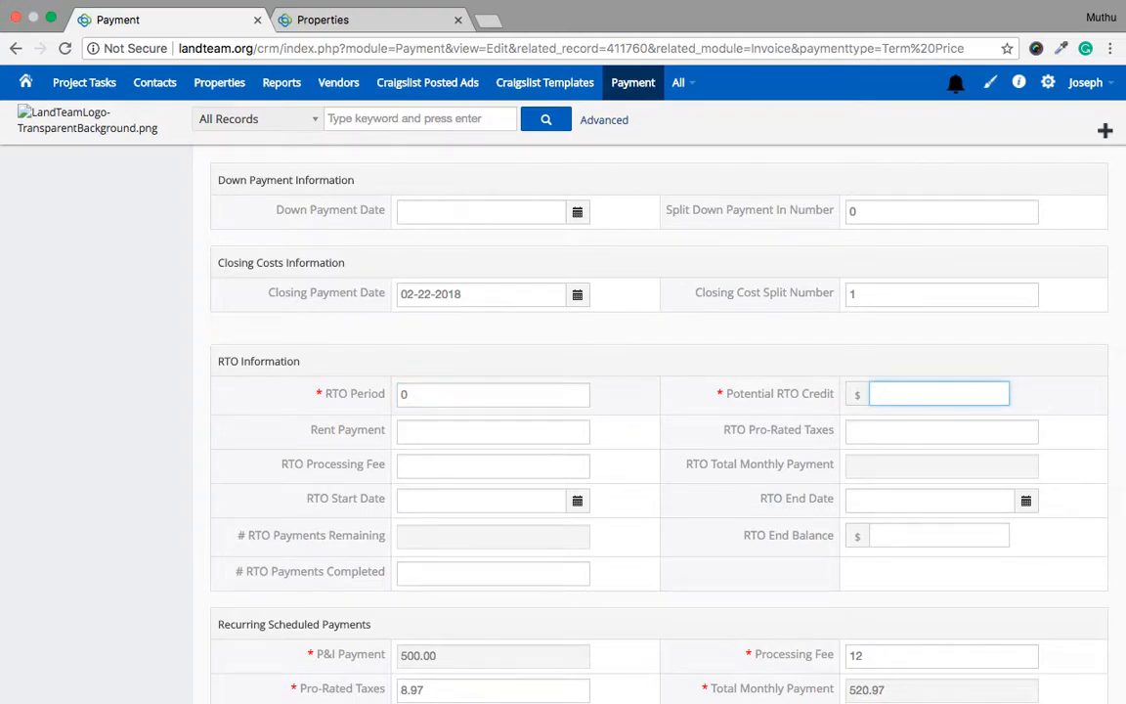
text(0)
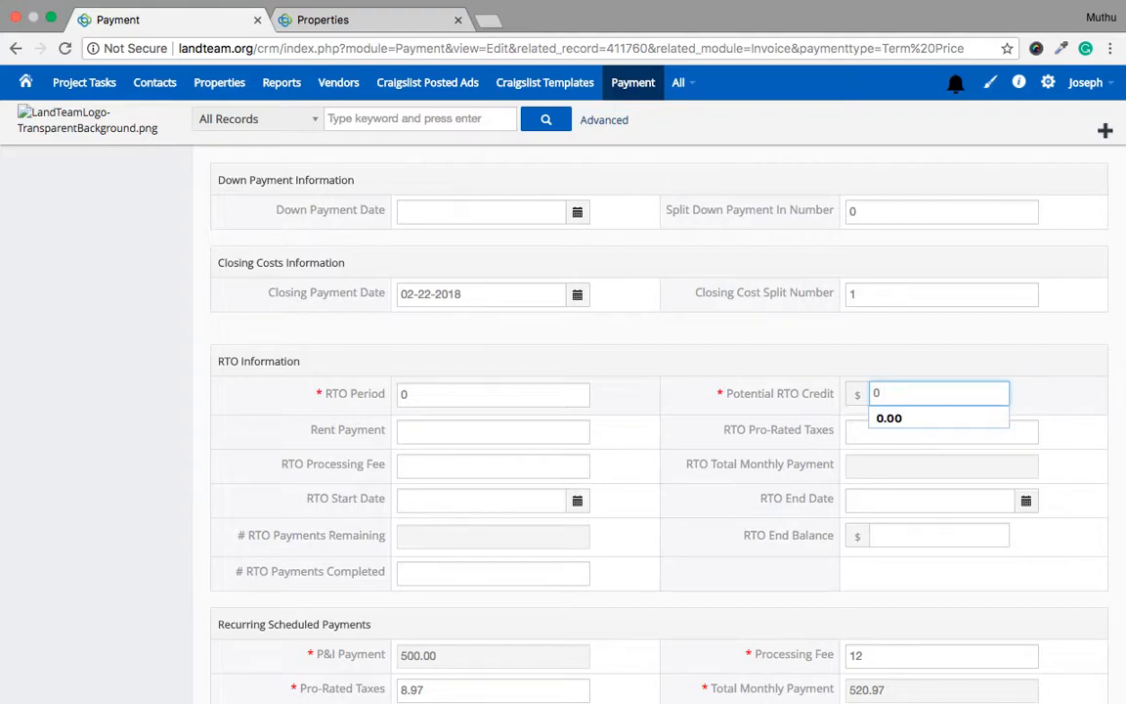
click(726, 480)
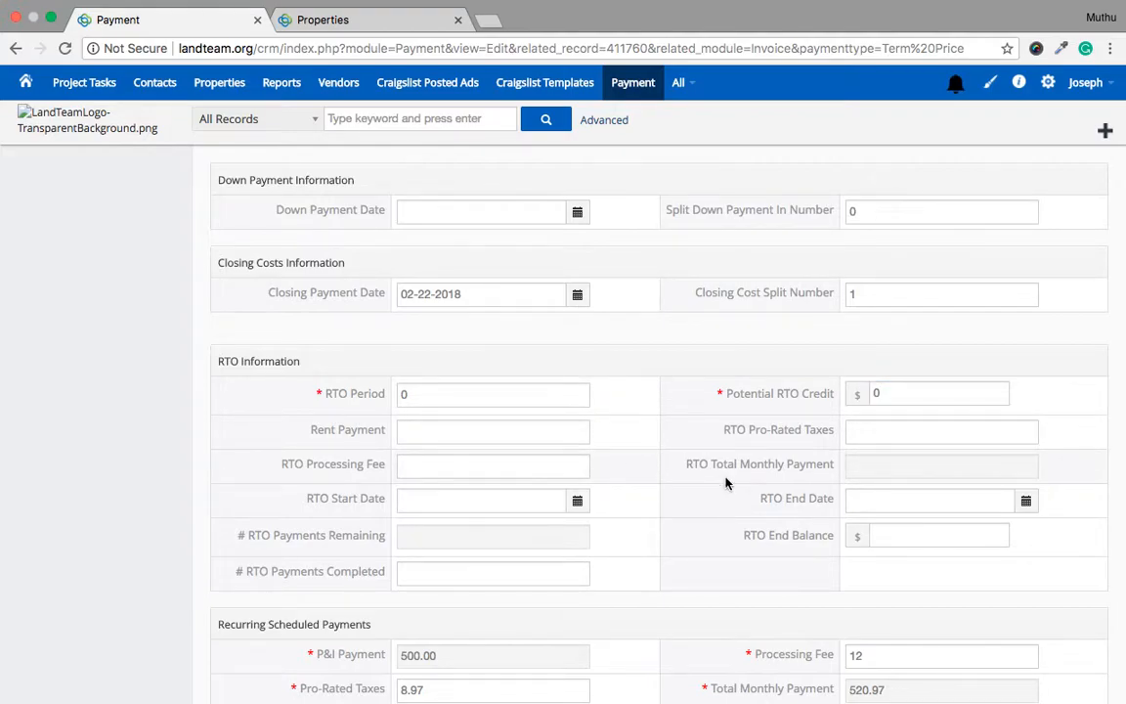
Review the recurring payment, payment information, earnest invoice and closing cost details of the new payment before saving.
scroll(726, 481, down, 5)
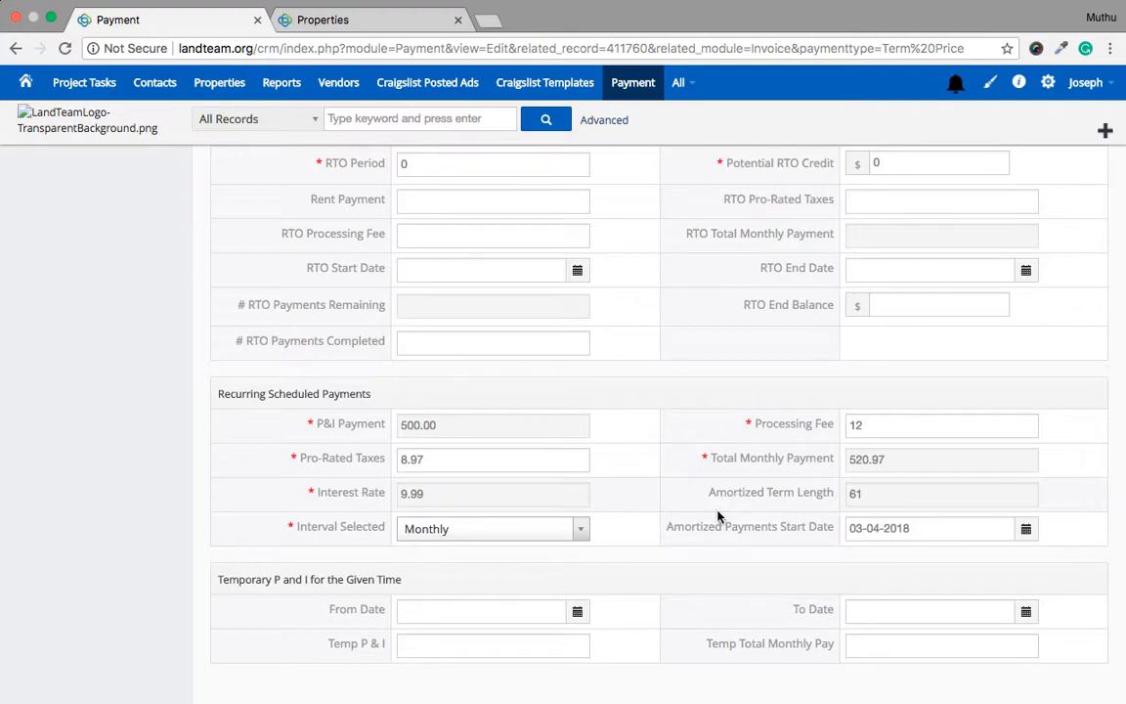
scroll(721, 515, down, 2)
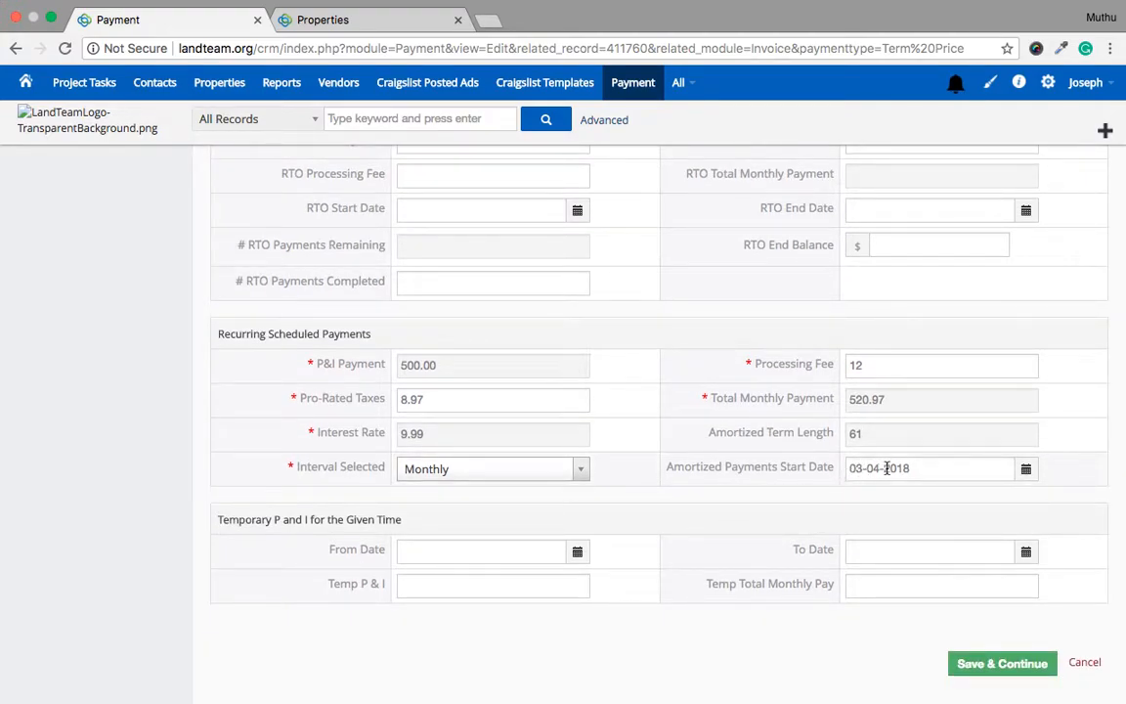
scroll(746, 451, up, 10)
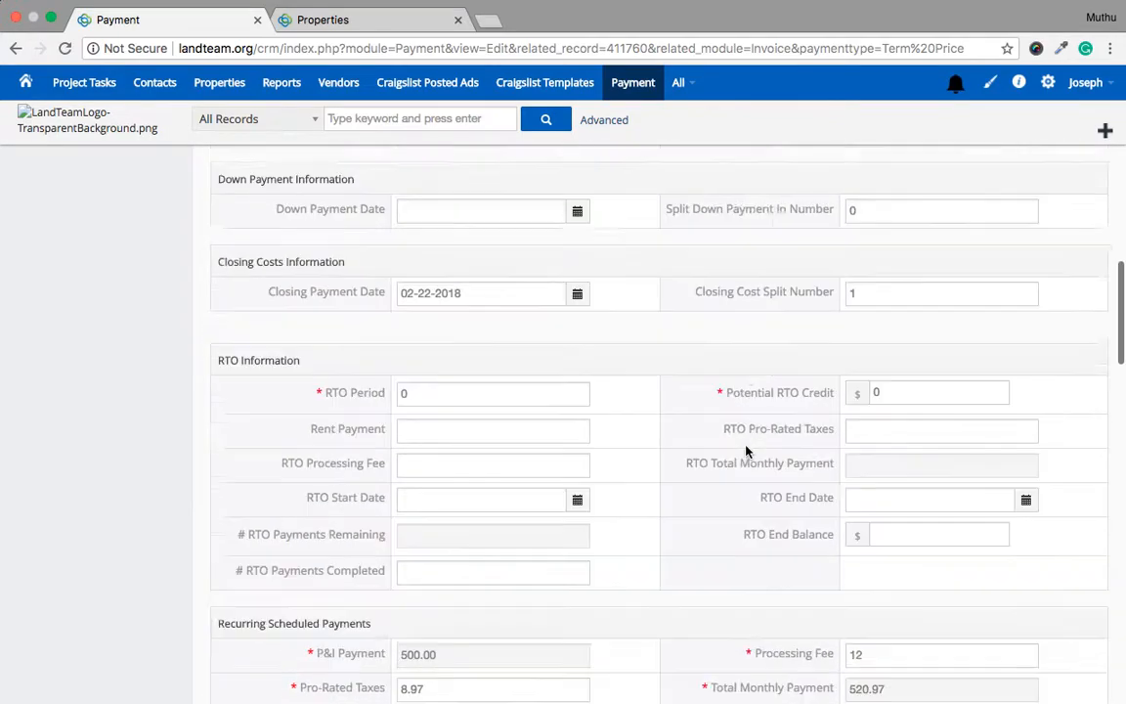
scroll(745, 450, up, 2)
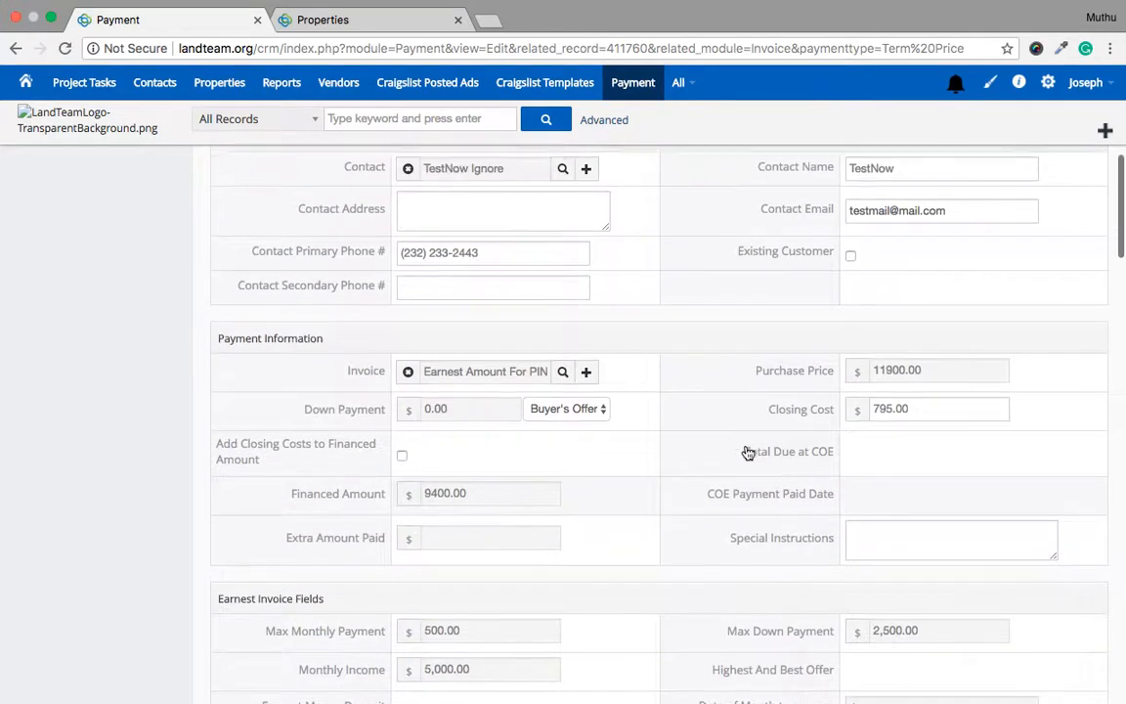
scroll(745, 451, down, 3)
scroll(746, 451, down, 2)
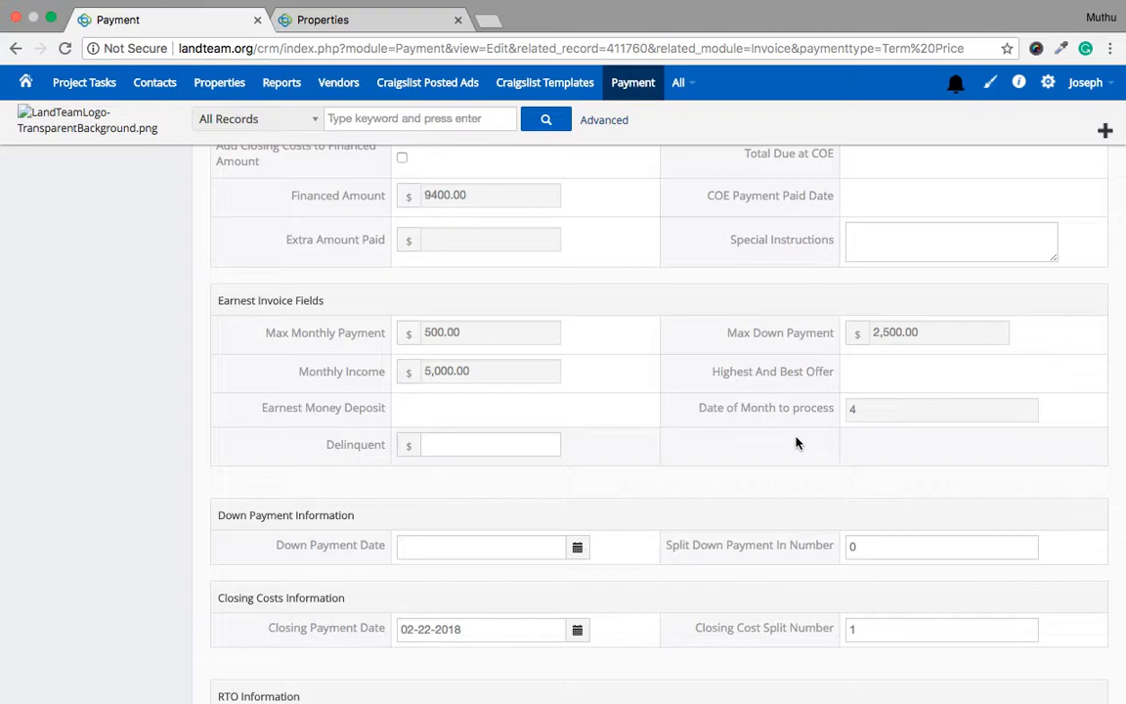
scroll(796, 442, down, 8)
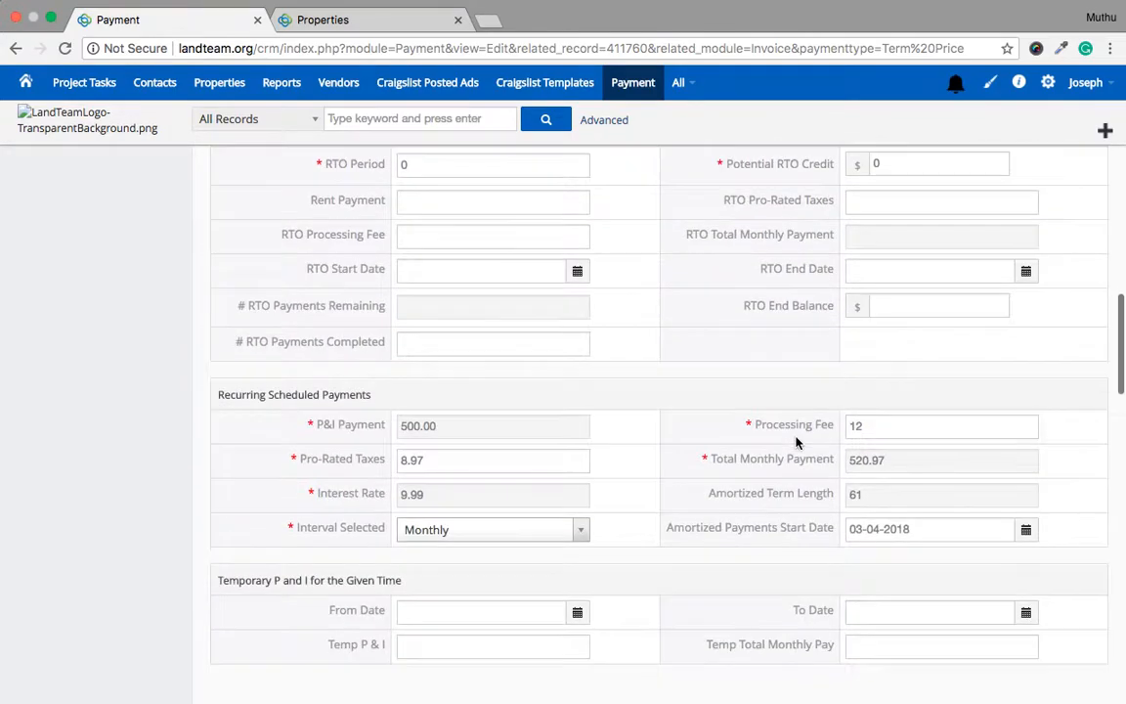
scroll(796, 443, down, 1)
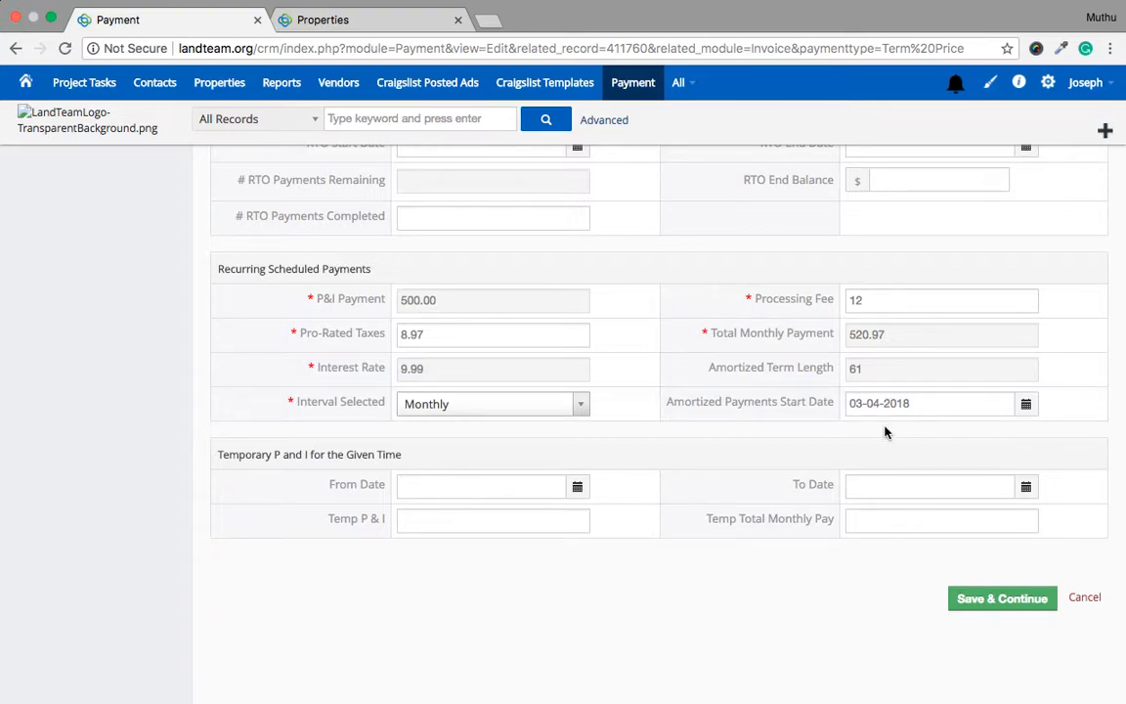
Set the required payment status to Active, then save the new payment and continue.
click(985, 600)
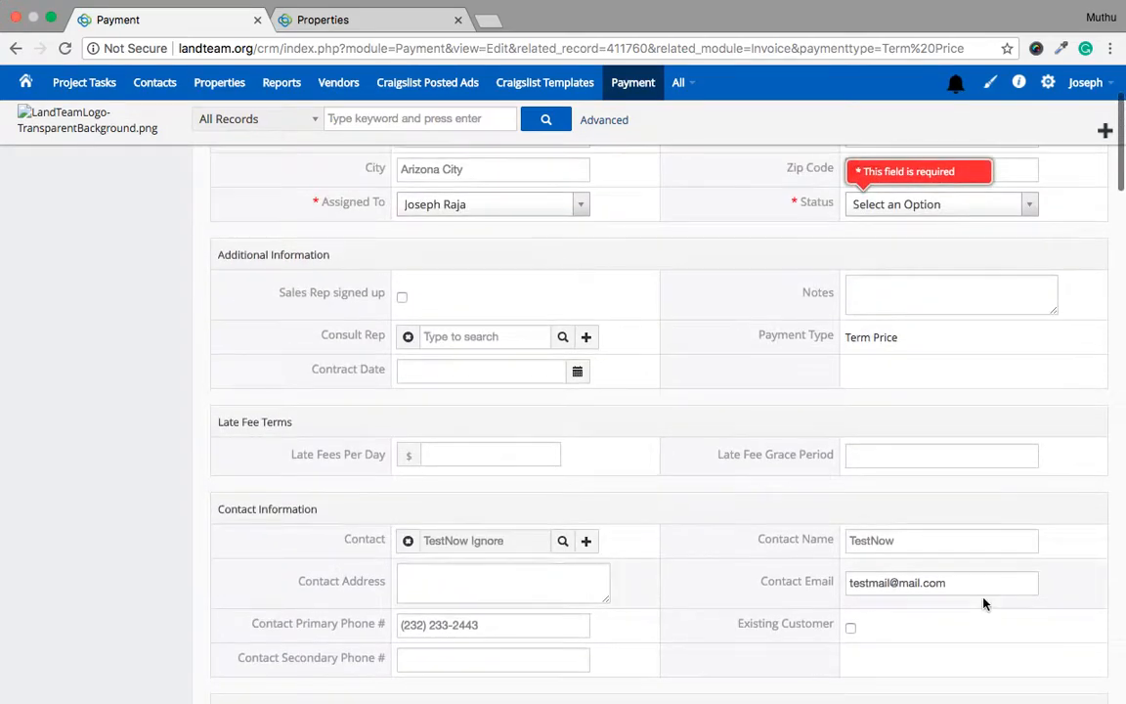
click(918, 211)
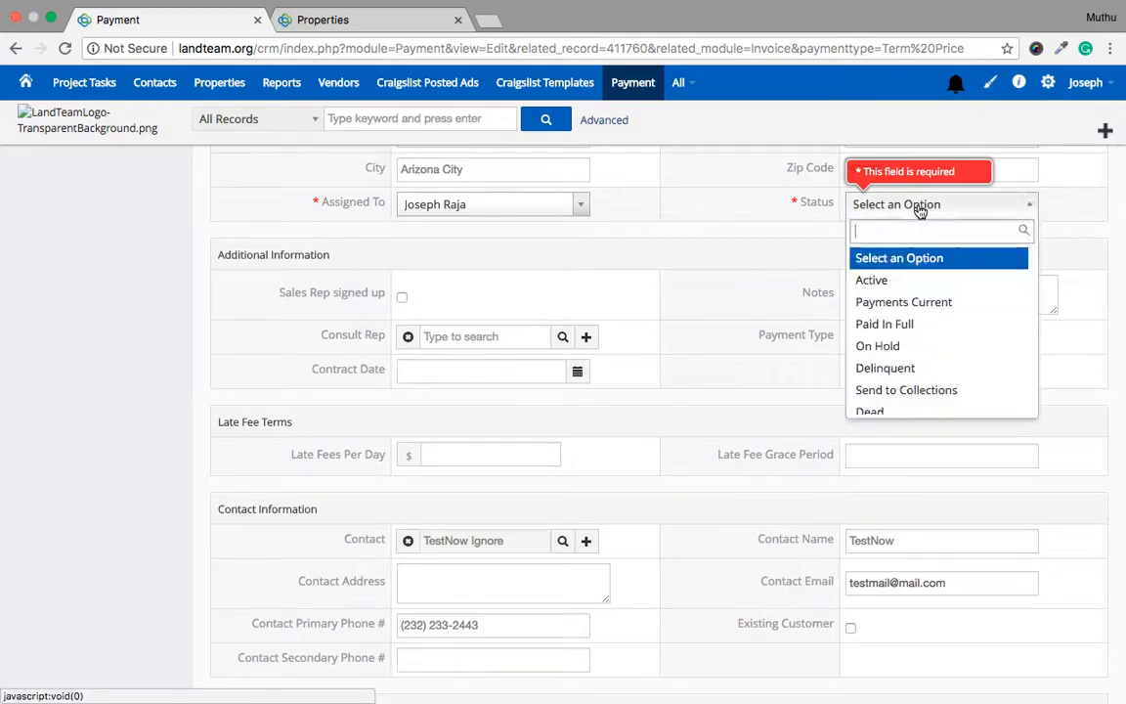
click(899, 280)
scroll(723, 320, down, 10)
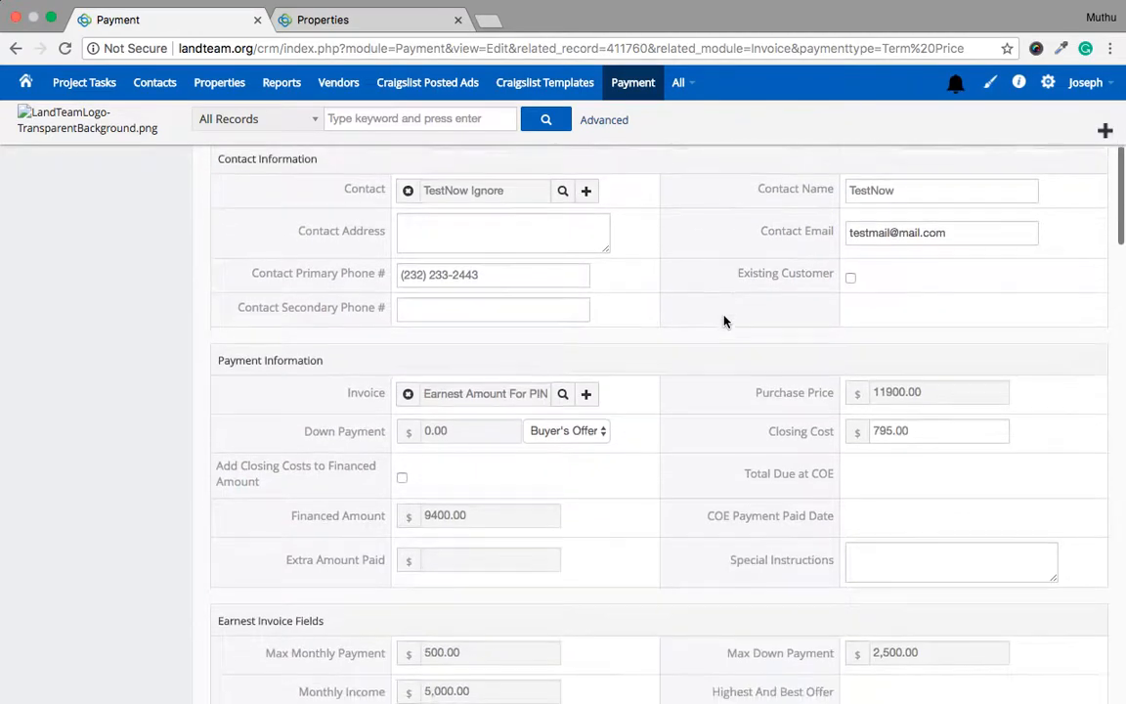
scroll(723, 320, down, 10)
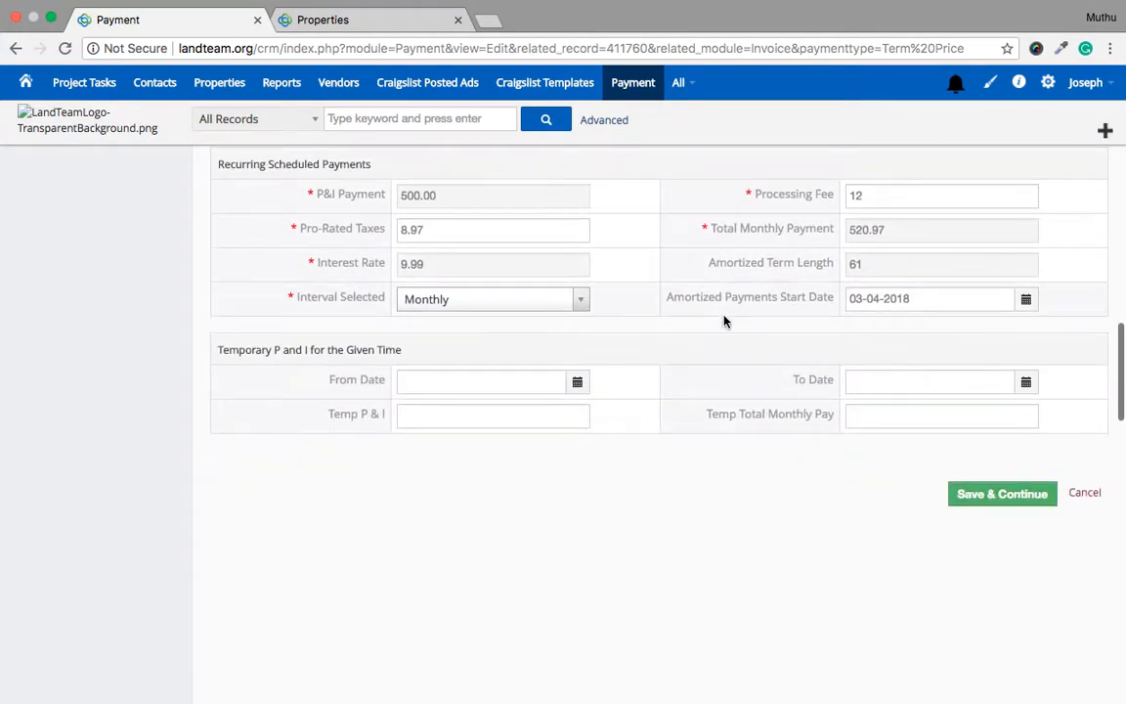
click(1006, 507)
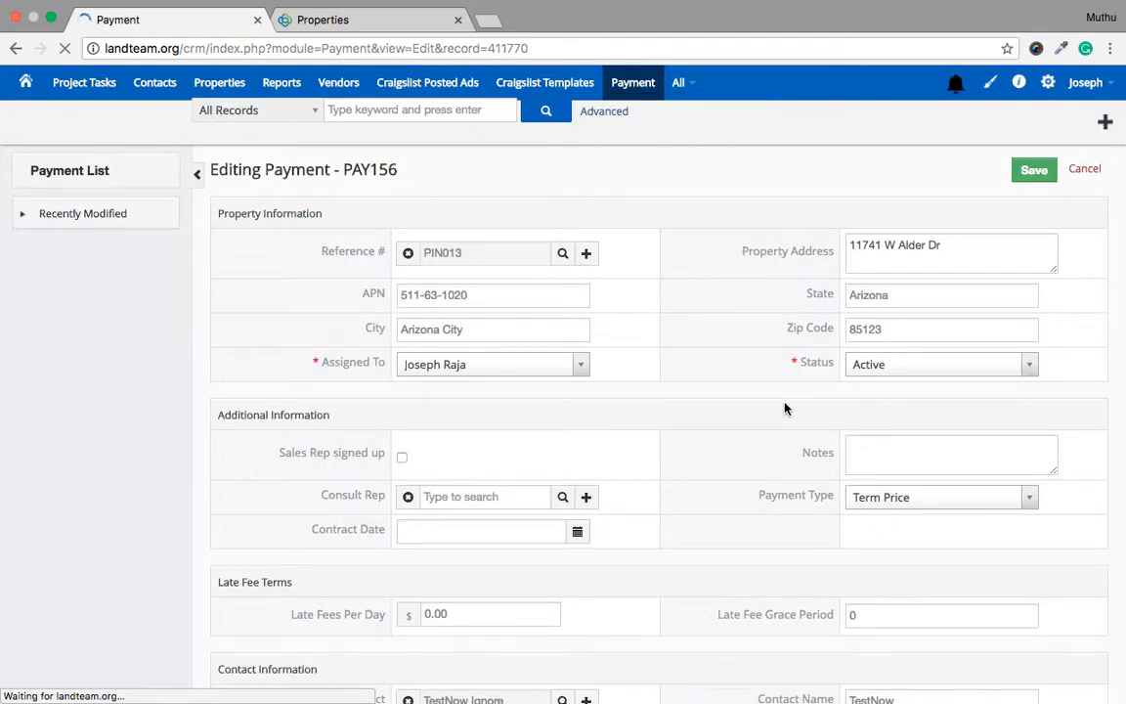
Examine the closing payment and amortized payment schedules, comparing them with the recurring scheduled payment fields.
scroll(783, 409, down, 10)
scroll(783, 408, down, 10)
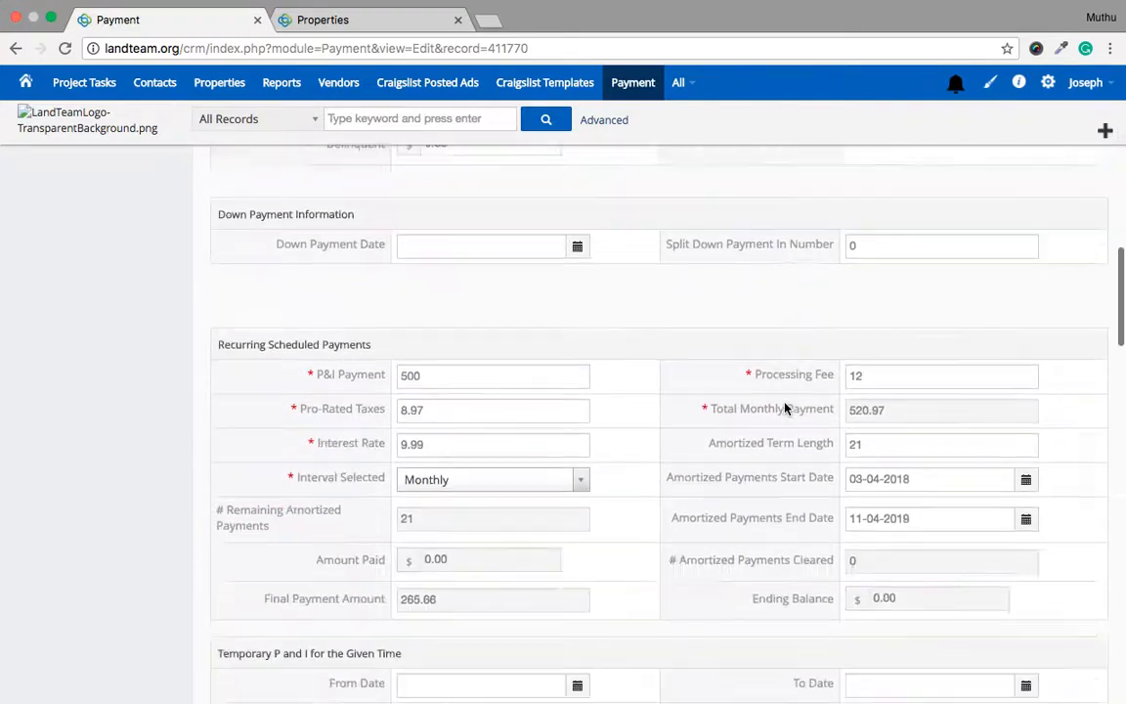
scroll(783, 408, down, 1)
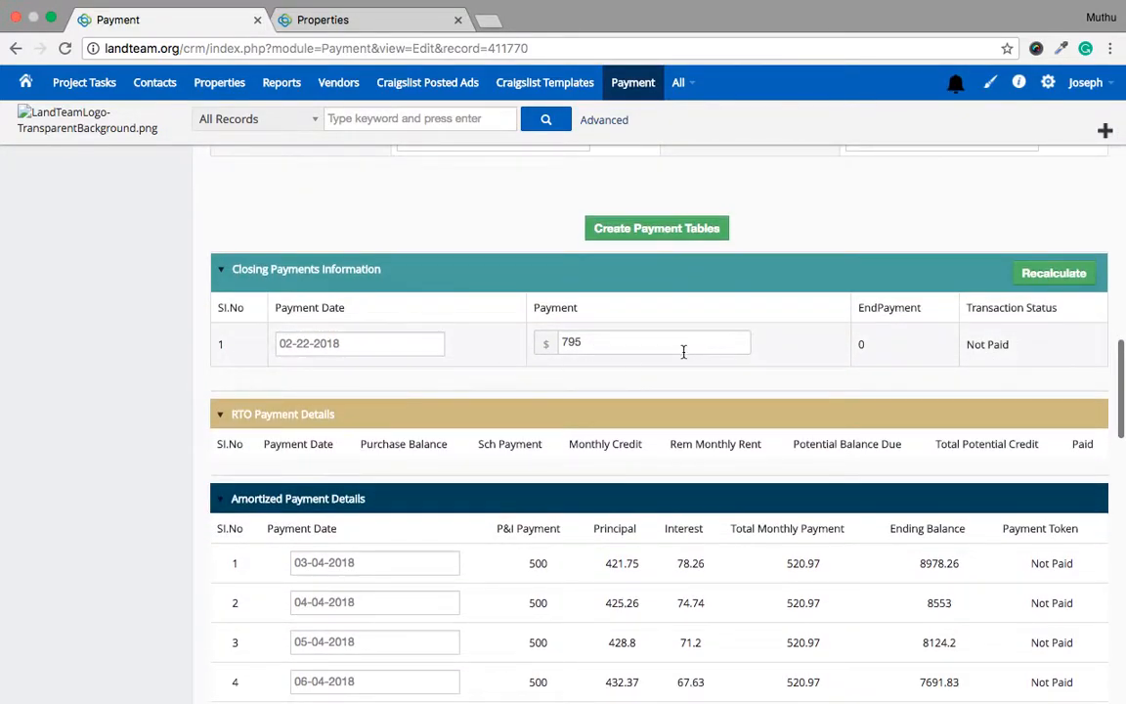
scroll(830, 351, down, 6)
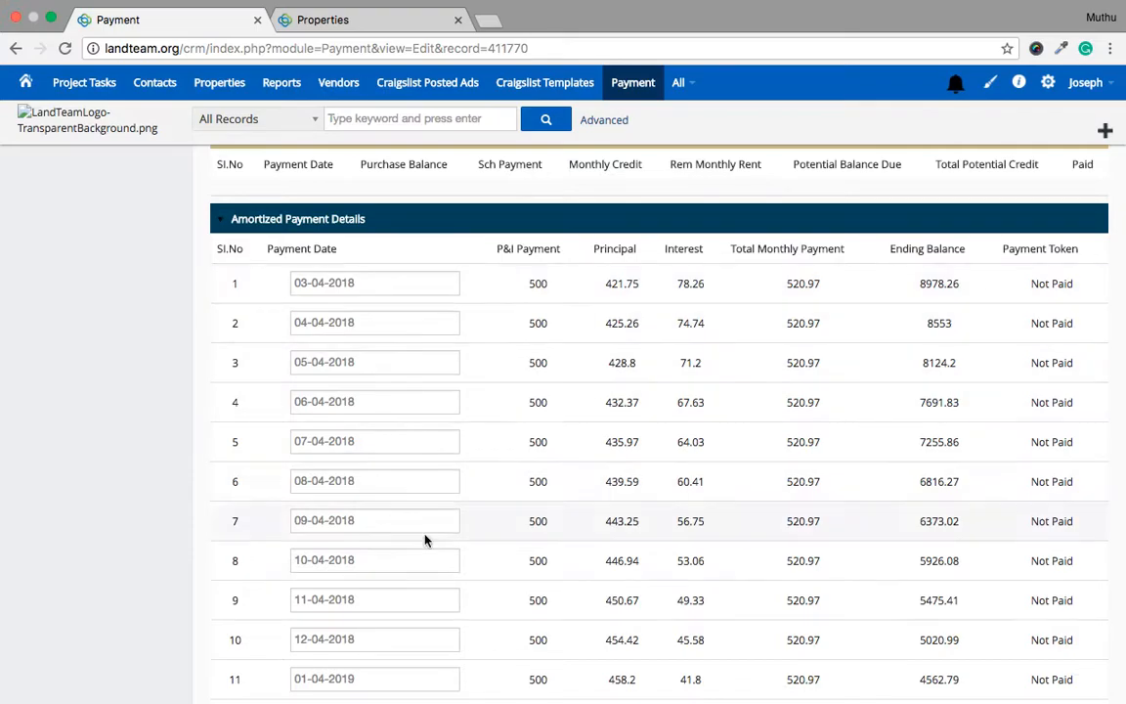
scroll(434, 548, down, 8)
scroll(437, 549, up, 2)
scroll(437, 547, up, 9)
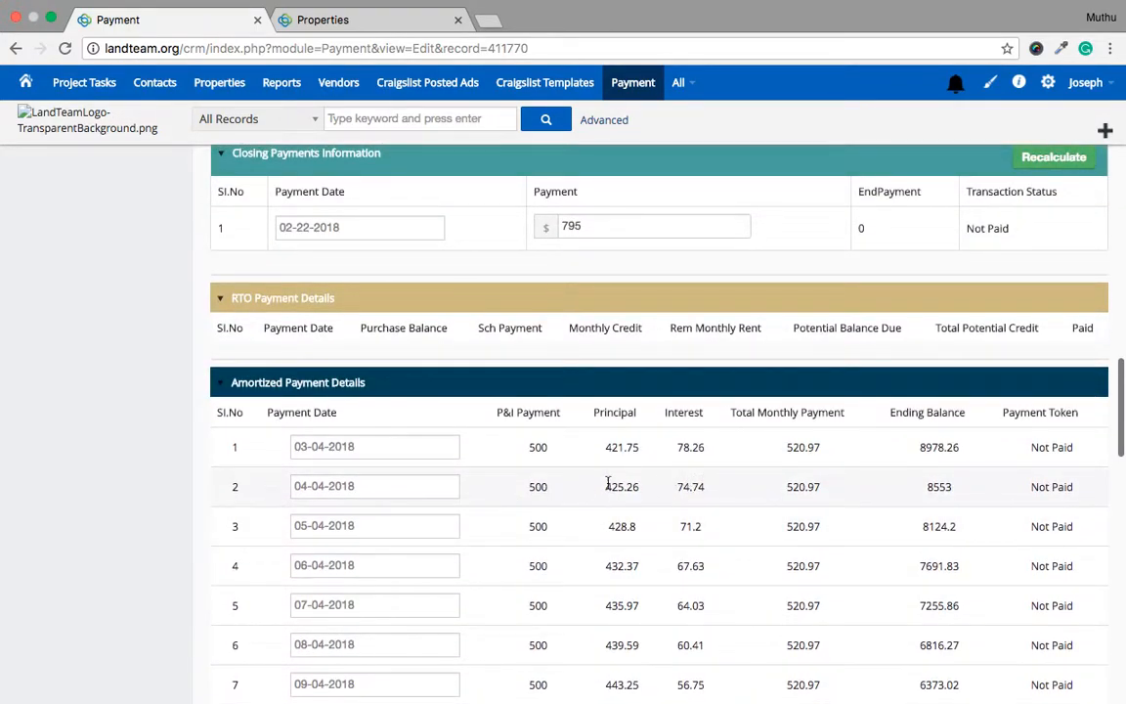
scroll(673, 490, down, 10)
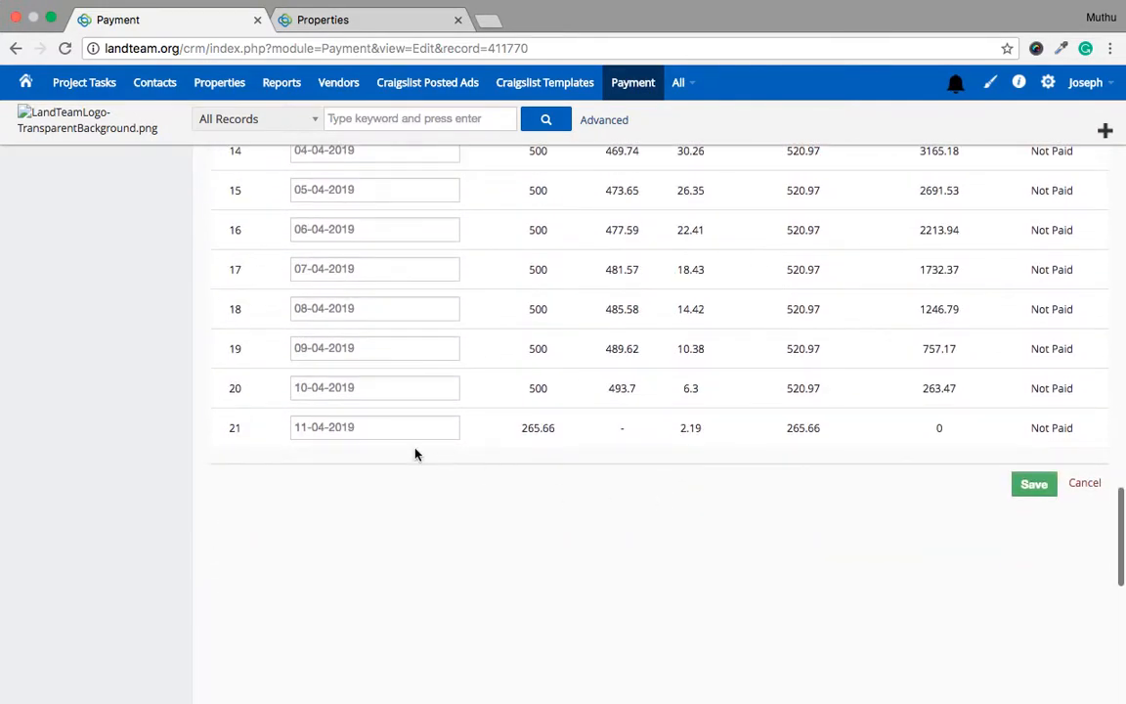
scroll(659, 451, up, 10)
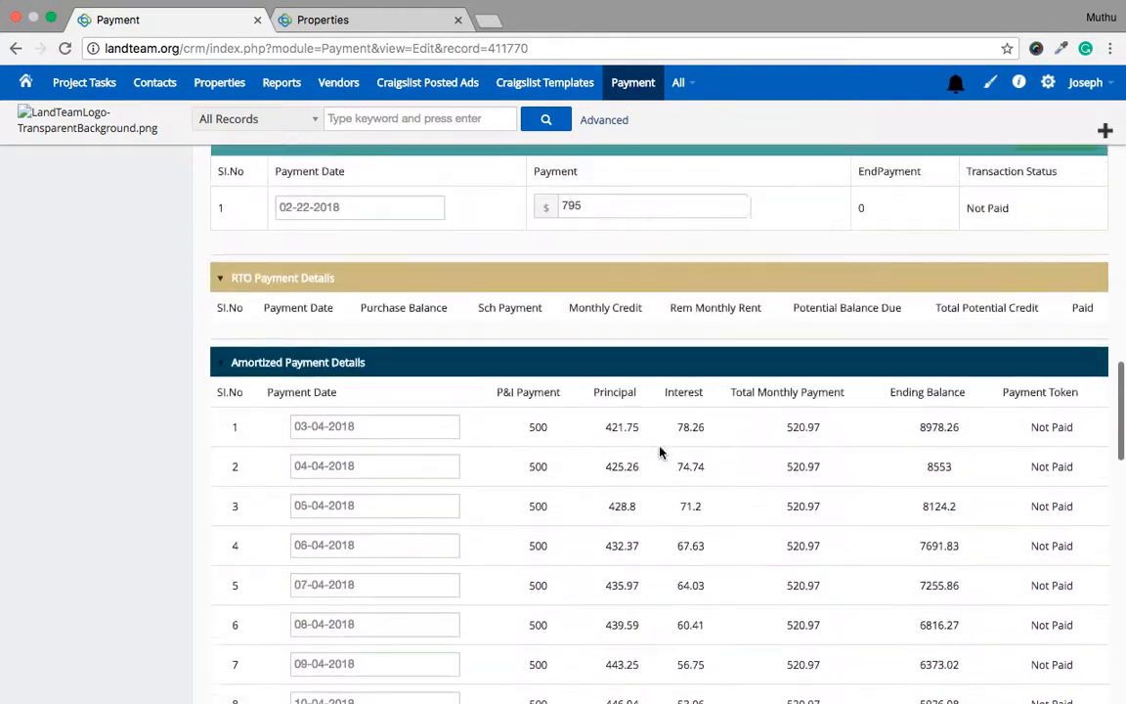
scroll(660, 451, up, 11)
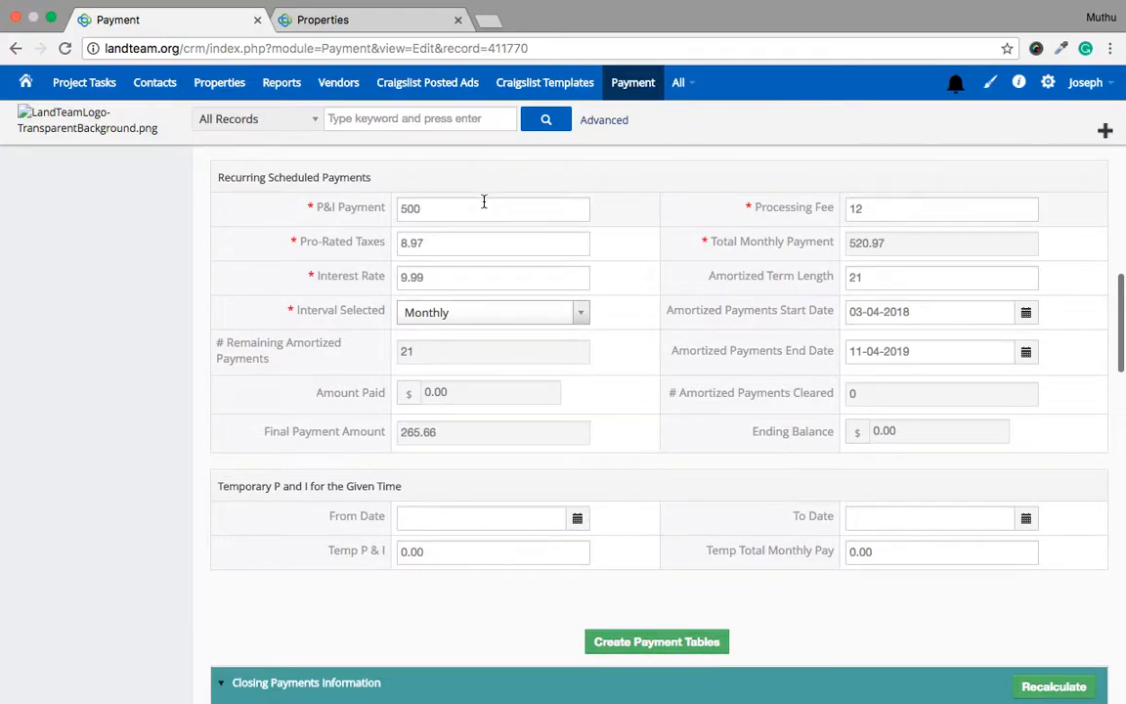
Check the P&I payment and the payment tables, and save the payment record.
click(486, 204)
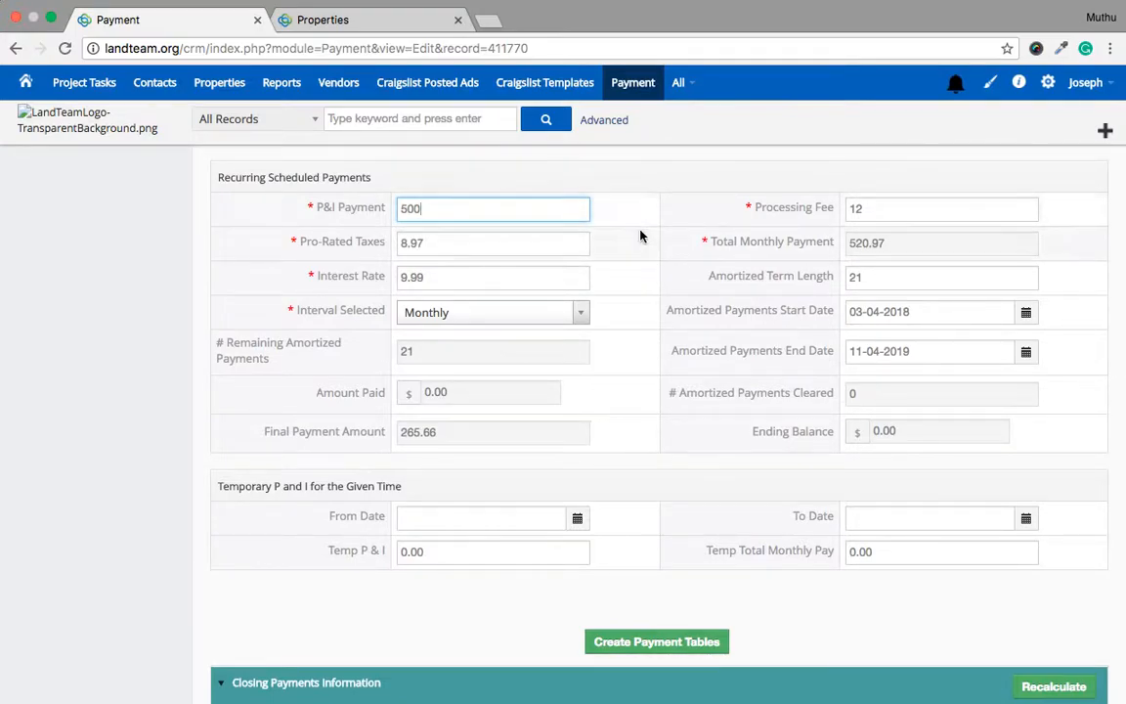
scroll(736, 442, down, 3)
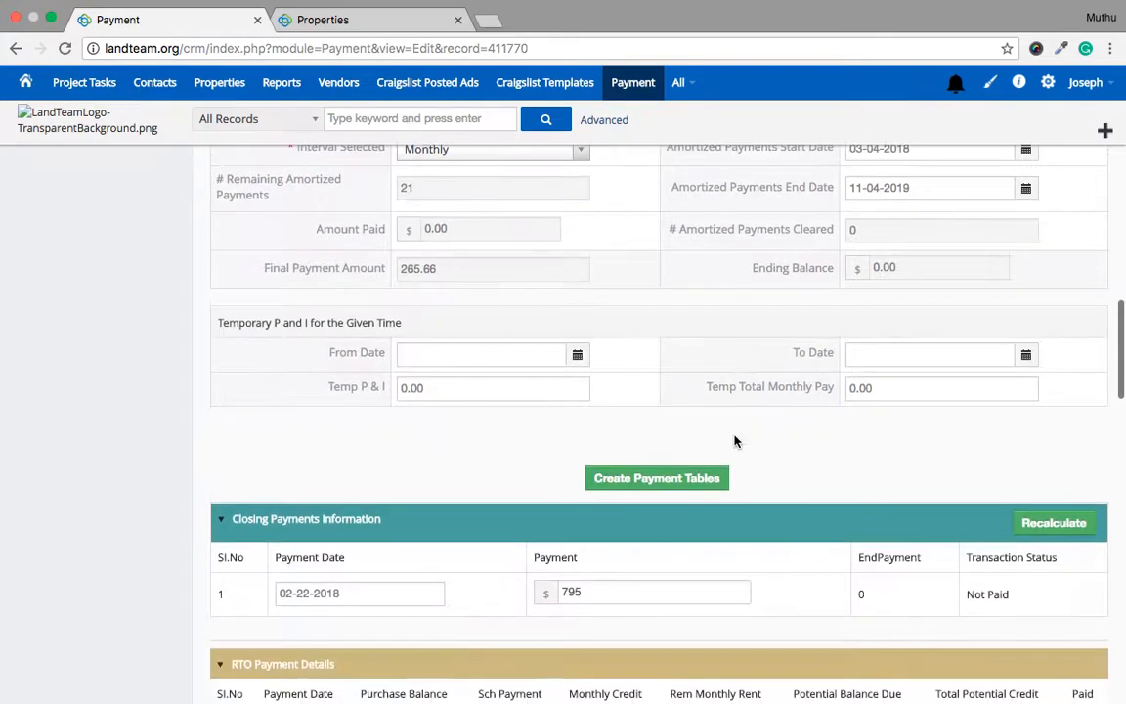
scroll(749, 465, down, 5)
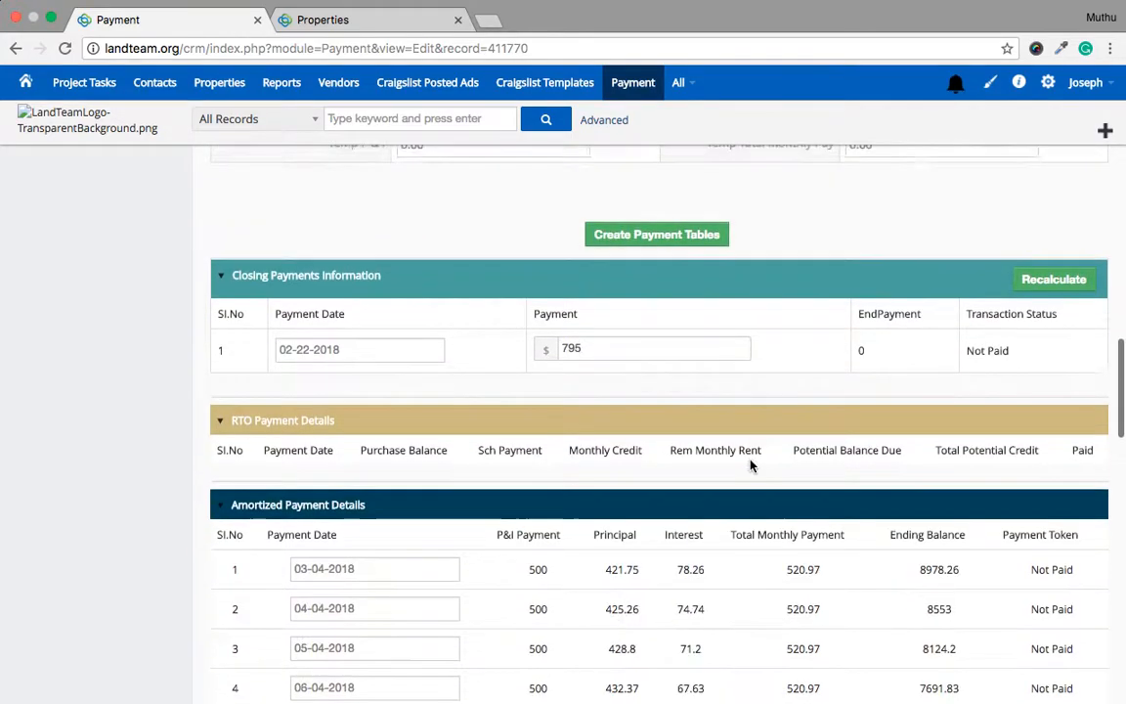
scroll(767, 432, up, 15)
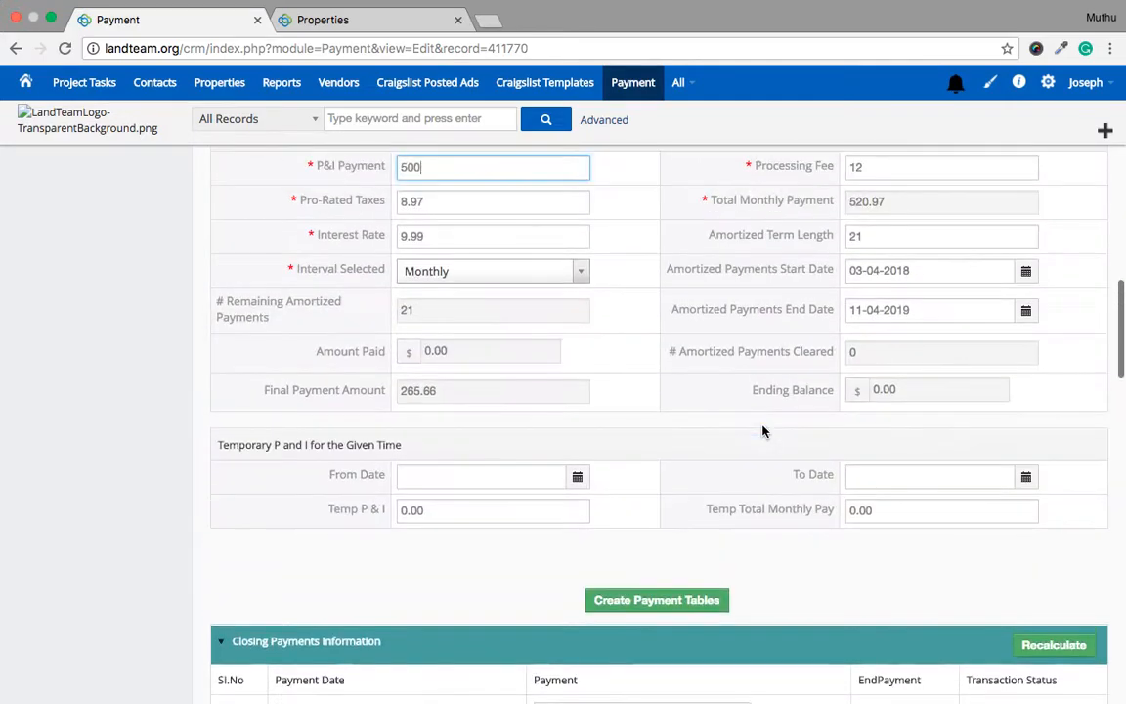
scroll(762, 431, up, 4)
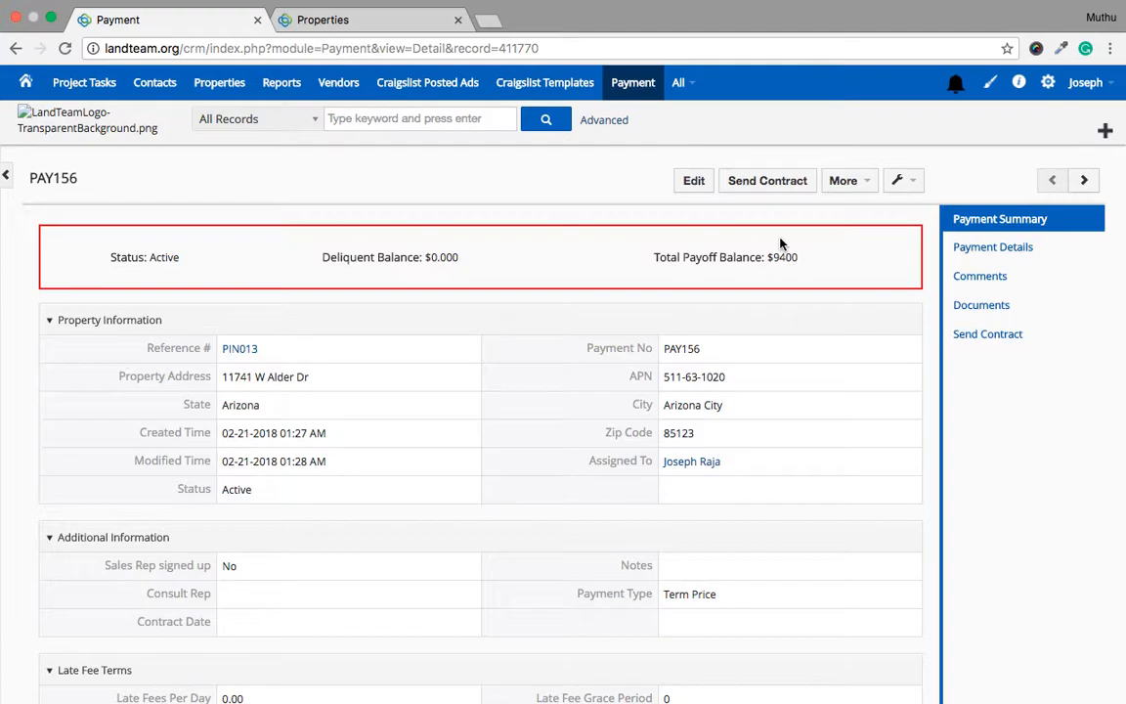
Edit the saved payment record to set its status to Payments Current, and save it.
scroll(780, 243, down, 2)
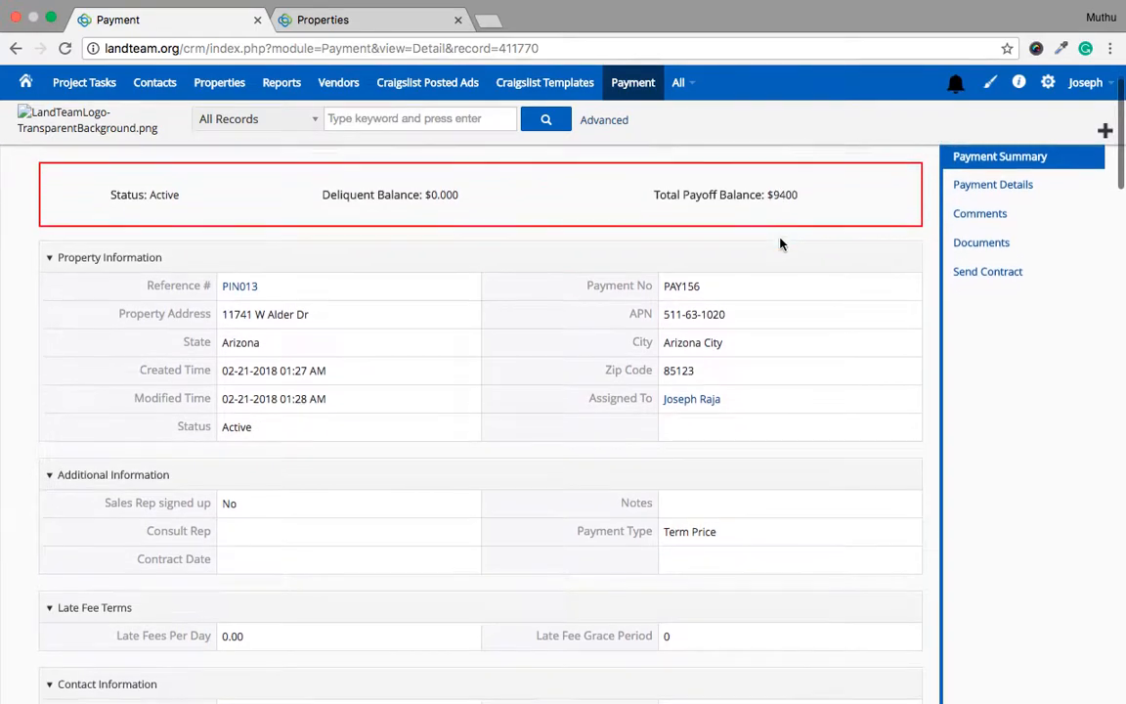
scroll(779, 244, down, 3)
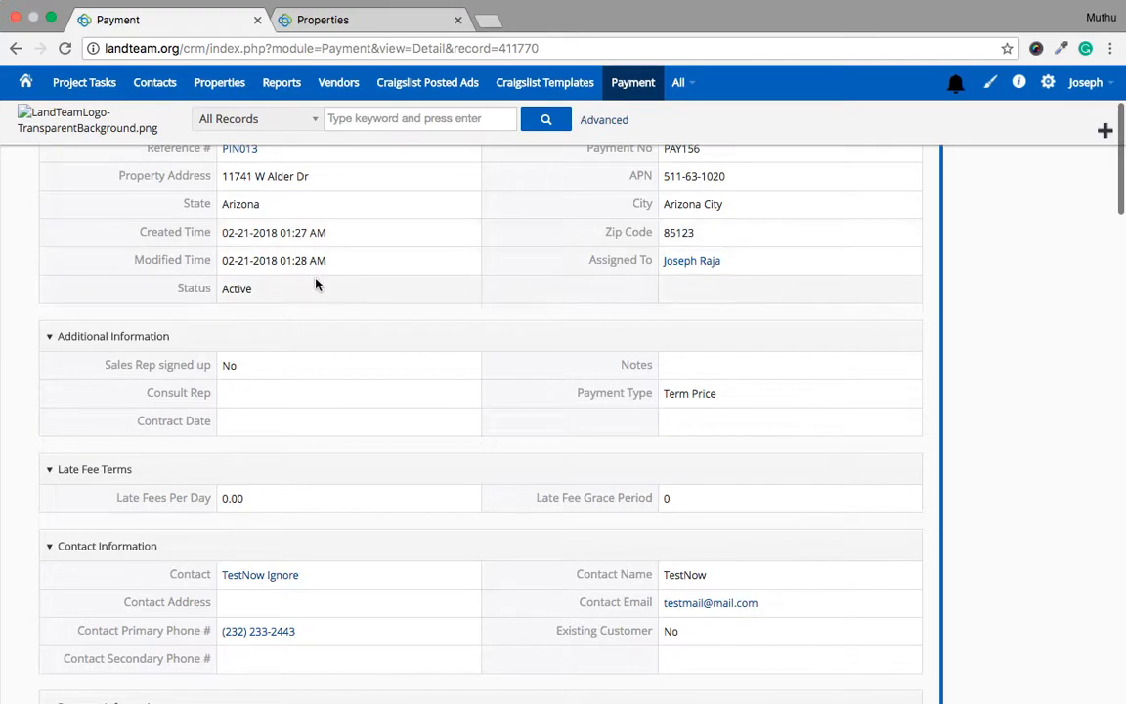
scroll(262, 294, up, 5)
click(692, 182)
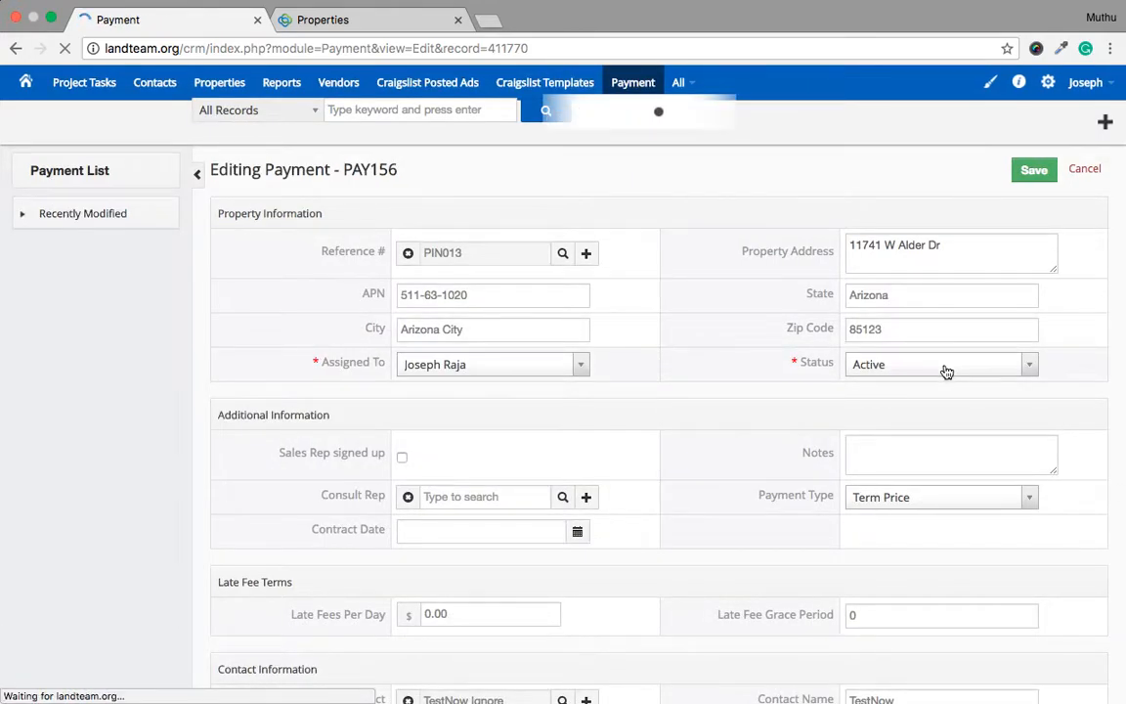
click(941, 363)
click(942, 392)
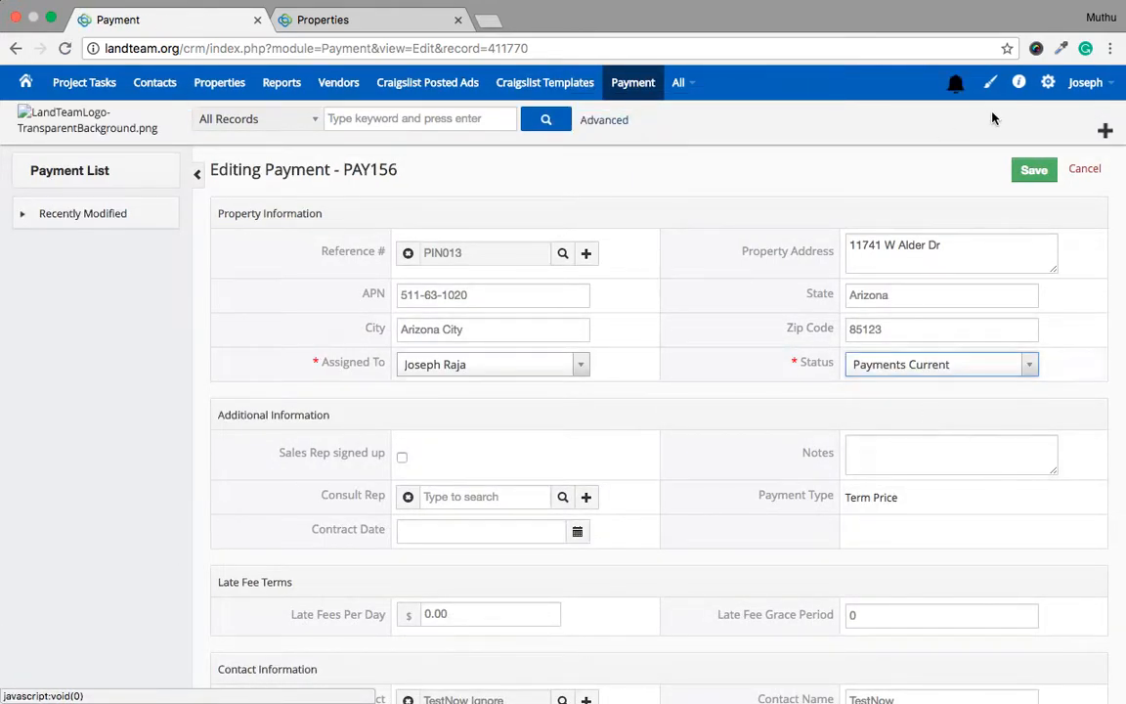
click(1030, 172)
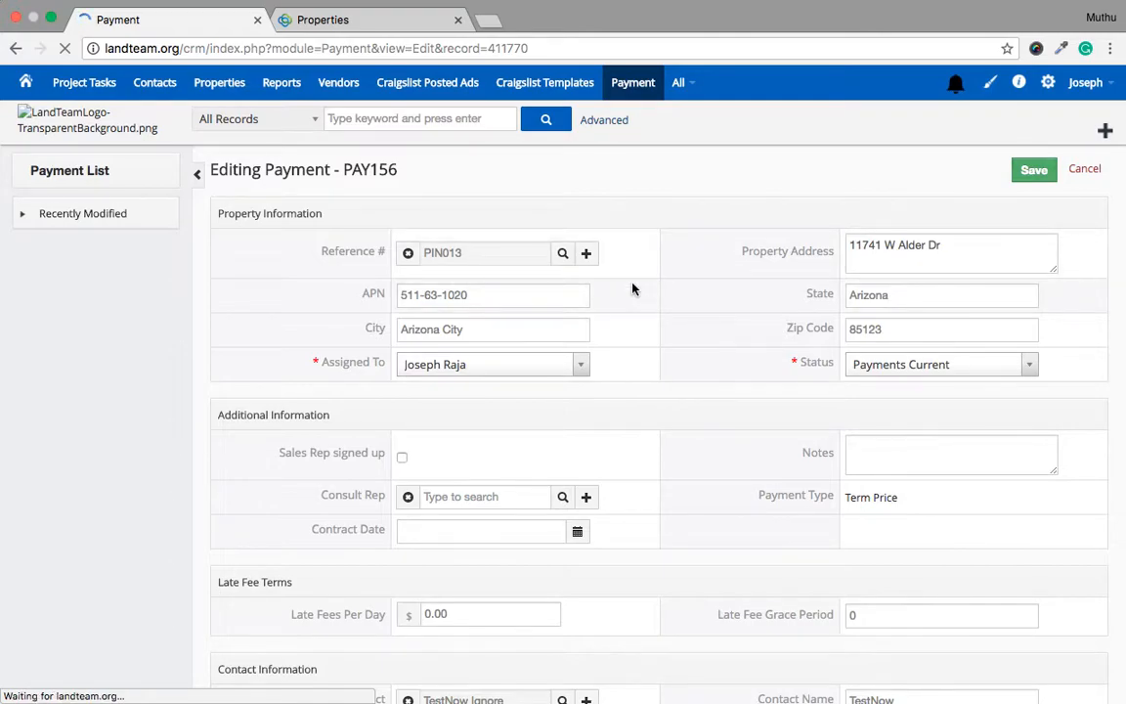
Choose Reduce Principle as the quick payment type, open its Amount field for entry and check the payment's financed amount.
scroll(632, 288, down, 10)
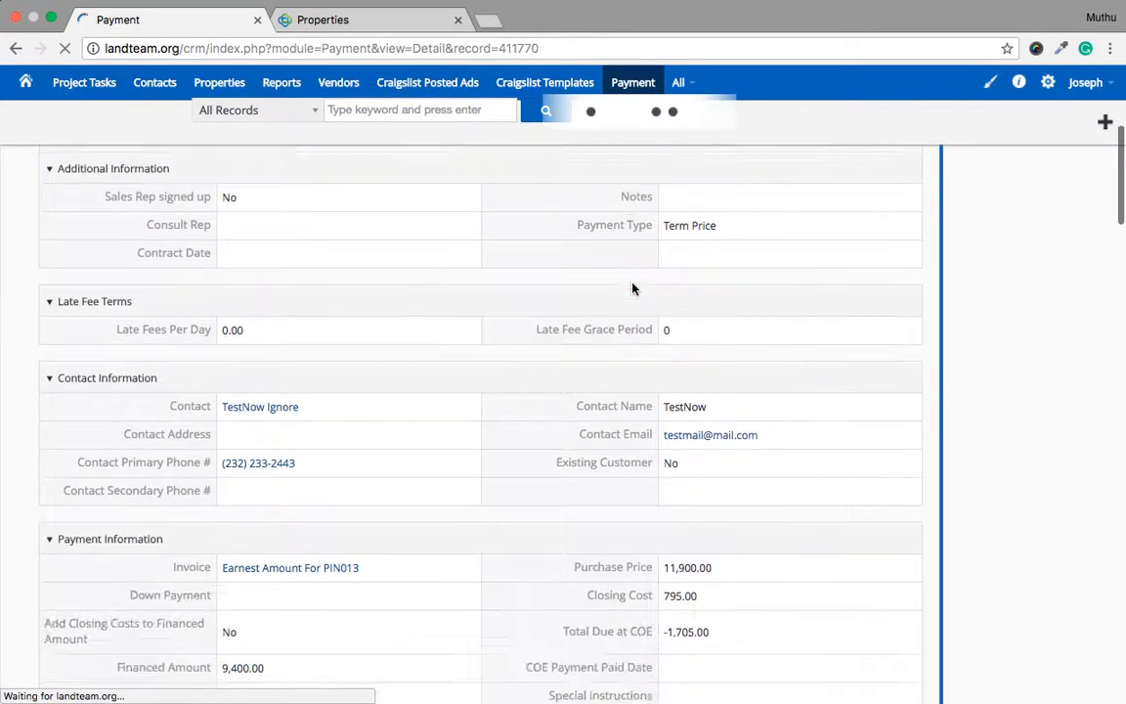
scroll(633, 288, down, 10)
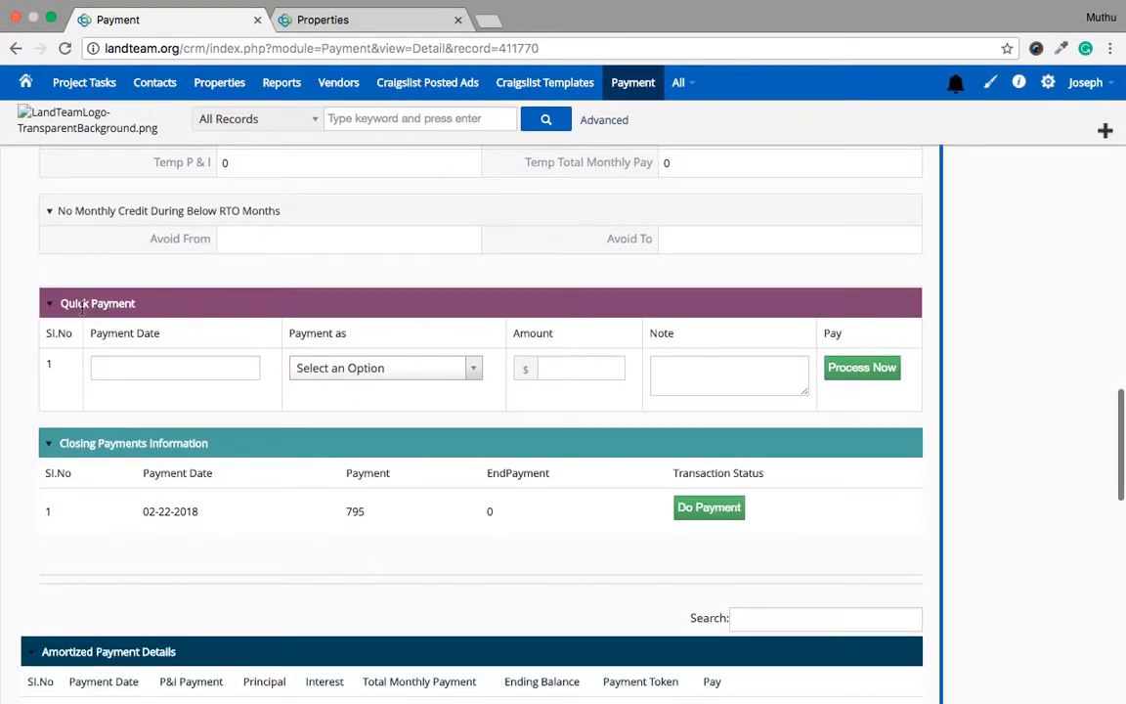
click(384, 370)
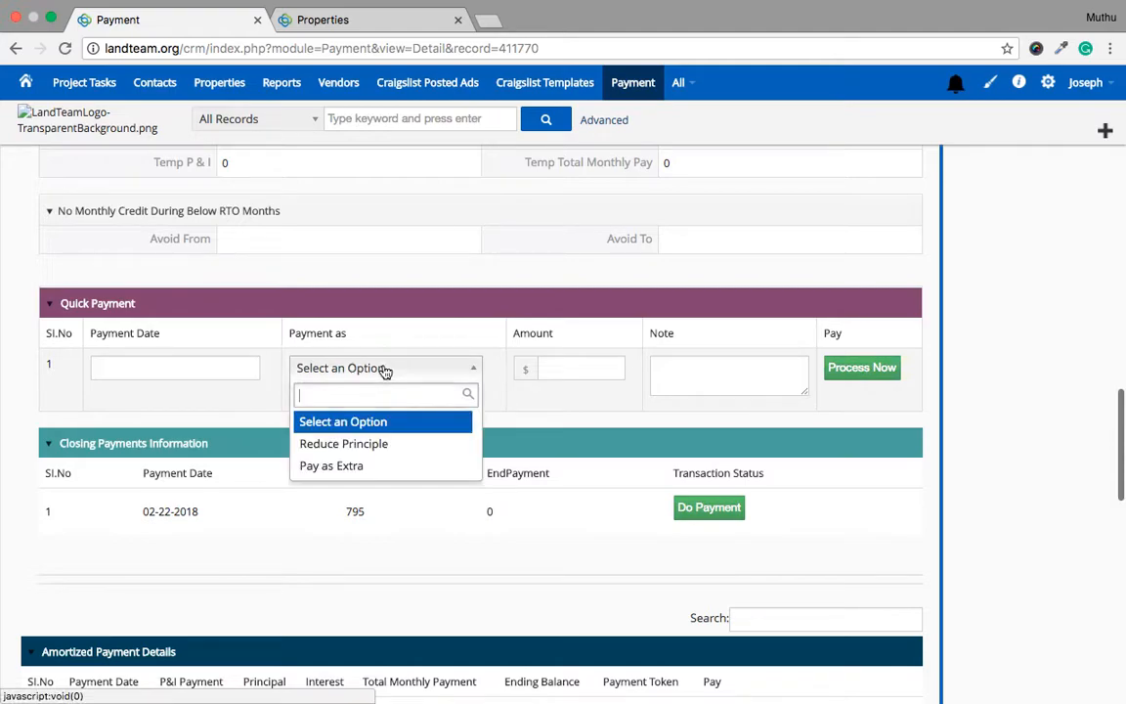
click(377, 445)
click(610, 370)
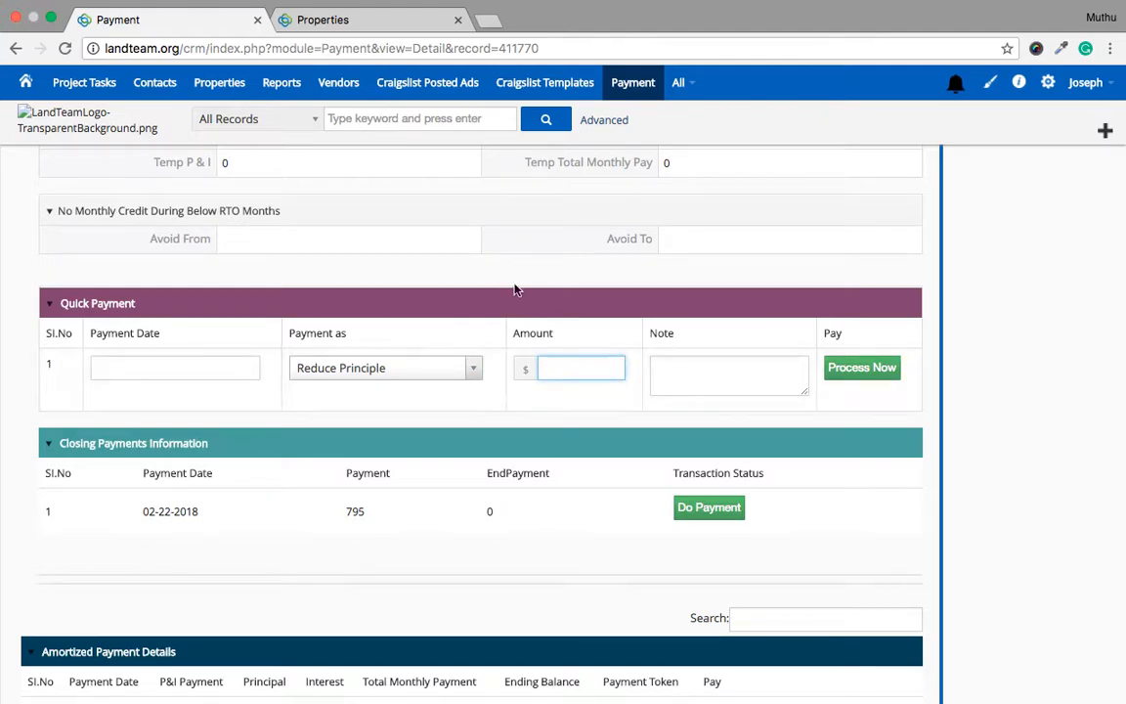
scroll(503, 274, up, 8)
scroll(502, 273, up, 6)
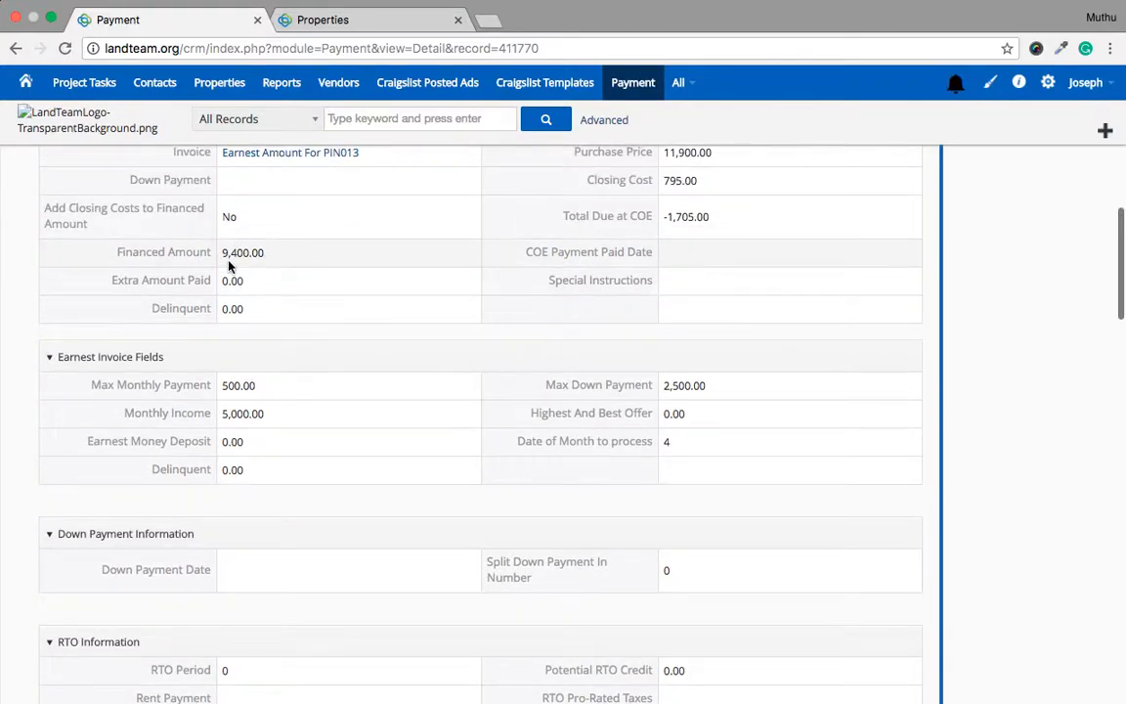
scroll(357, 270, down, 13)
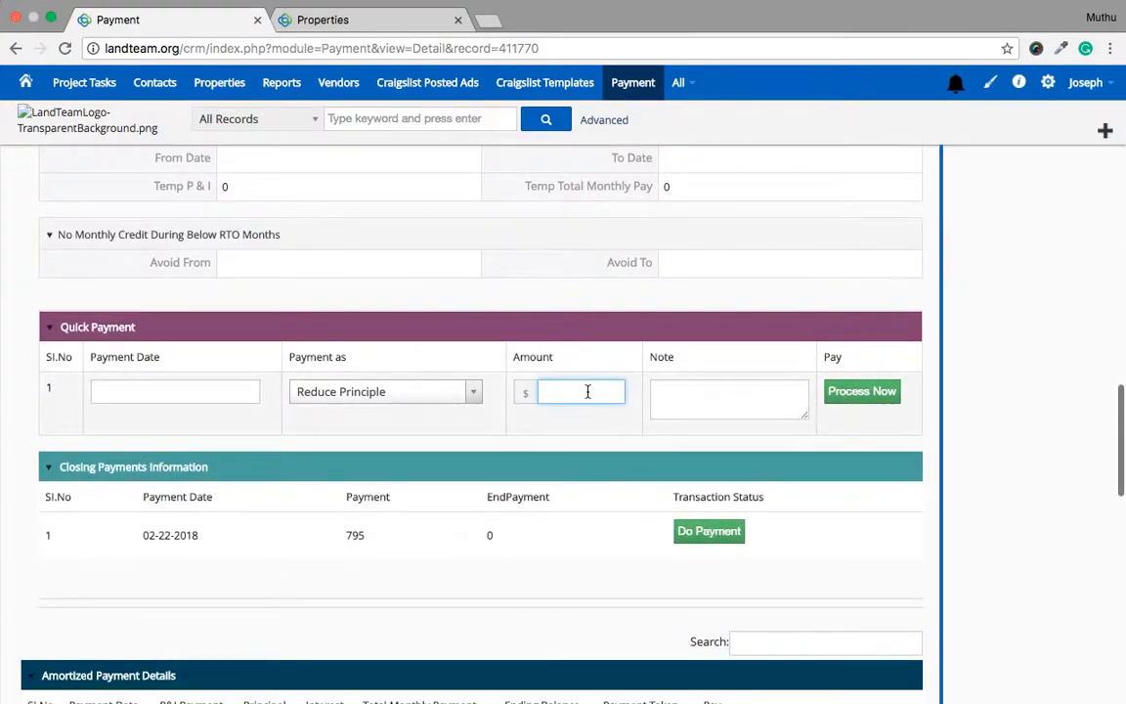
Examine the amortized payment schedule, the quick payment type options and the payment's recurring and financed amount fields.
click(387, 299)
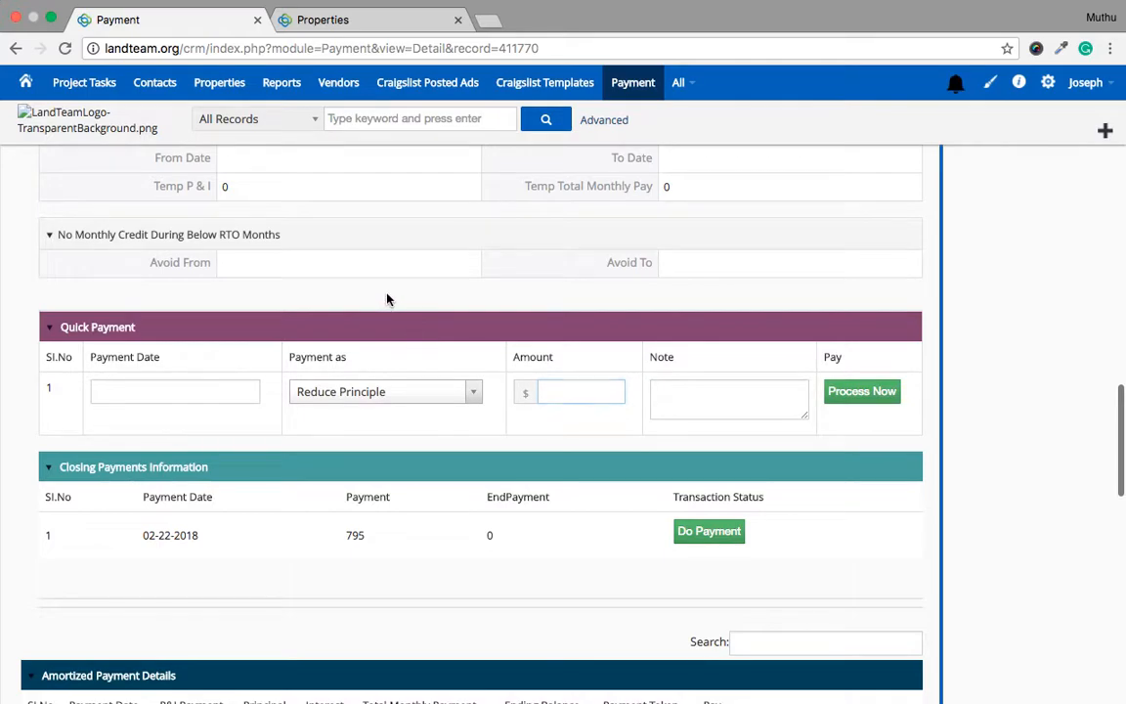
scroll(387, 299, down, 3)
scroll(387, 299, down, 2)
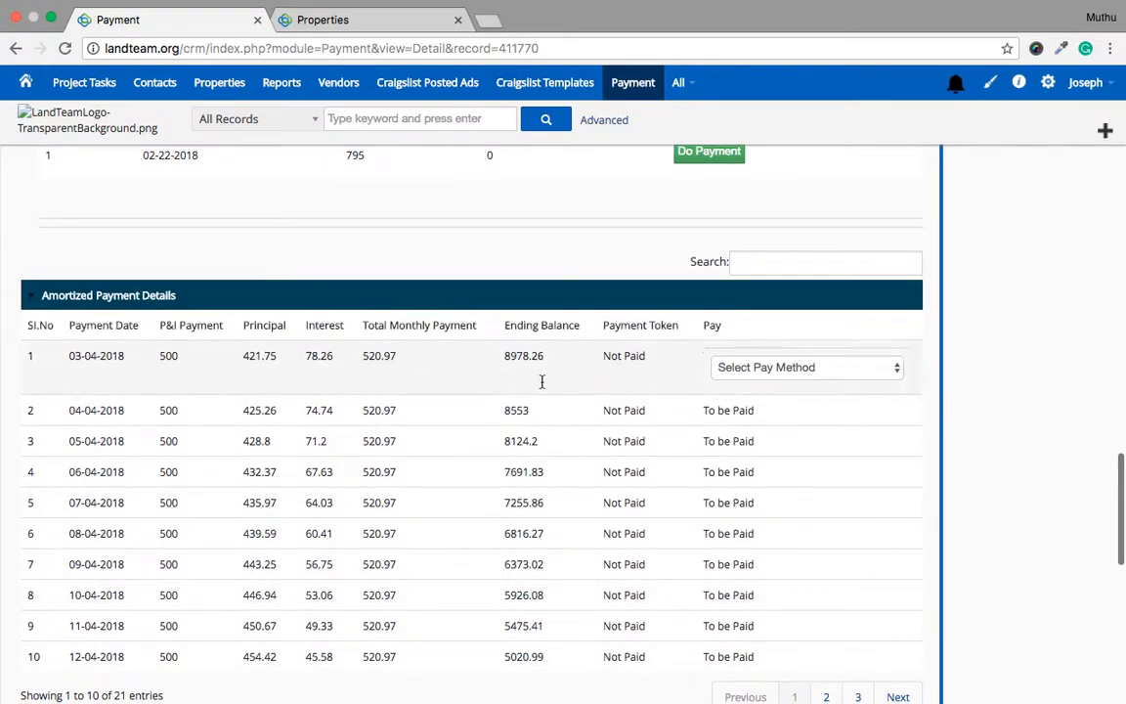
scroll(554, 438, up, 5)
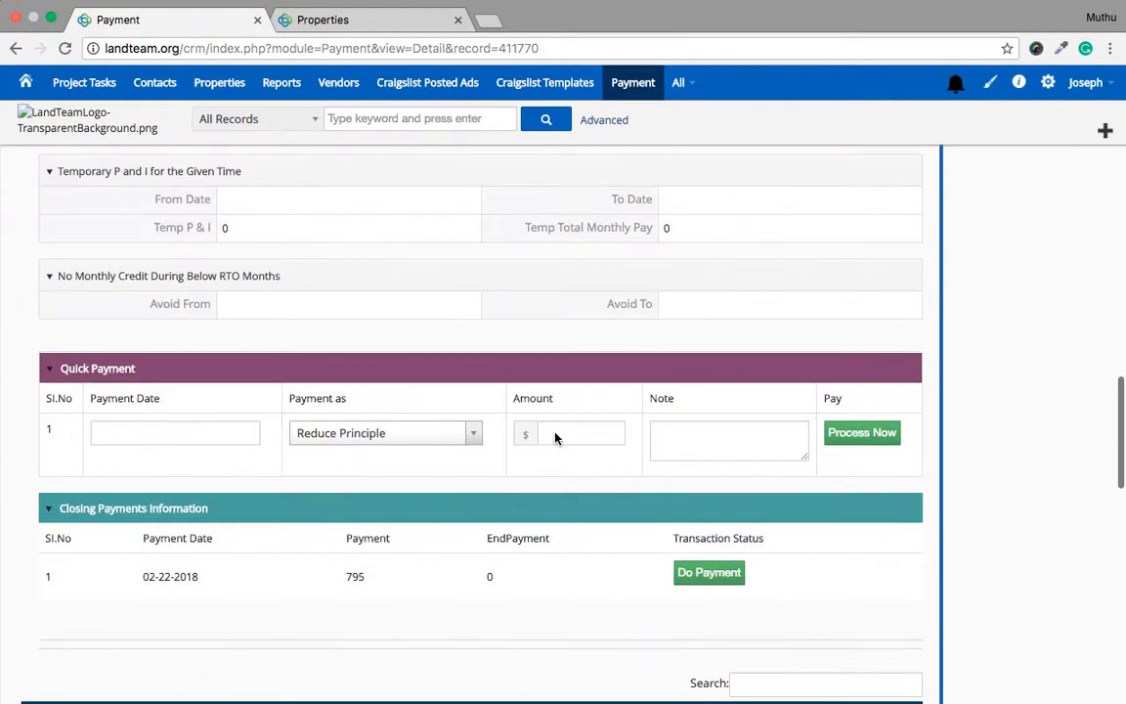
click(407, 440)
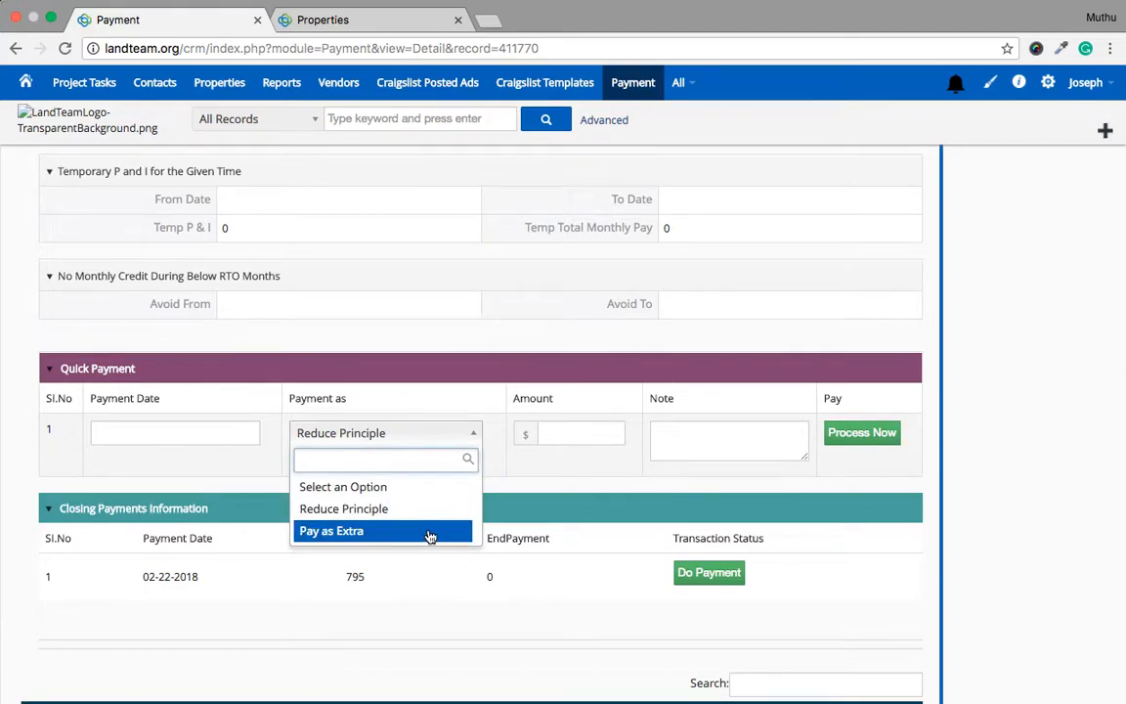
click(721, 452)
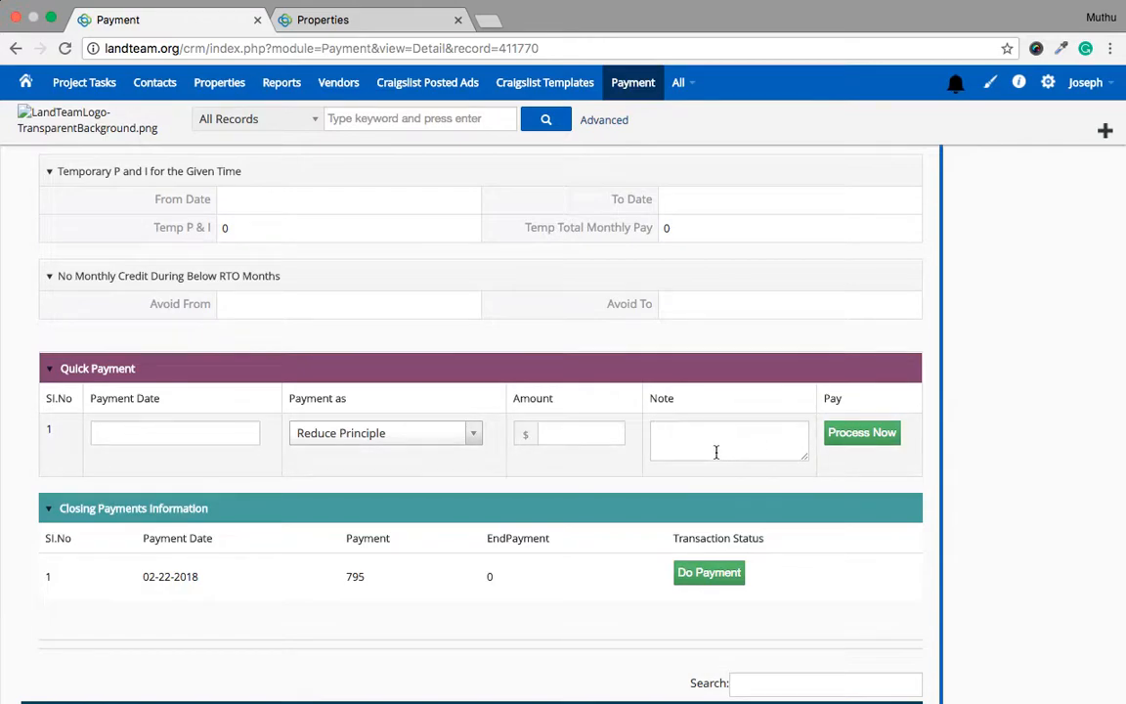
scroll(715, 454, down, 2)
scroll(715, 457, up, 10)
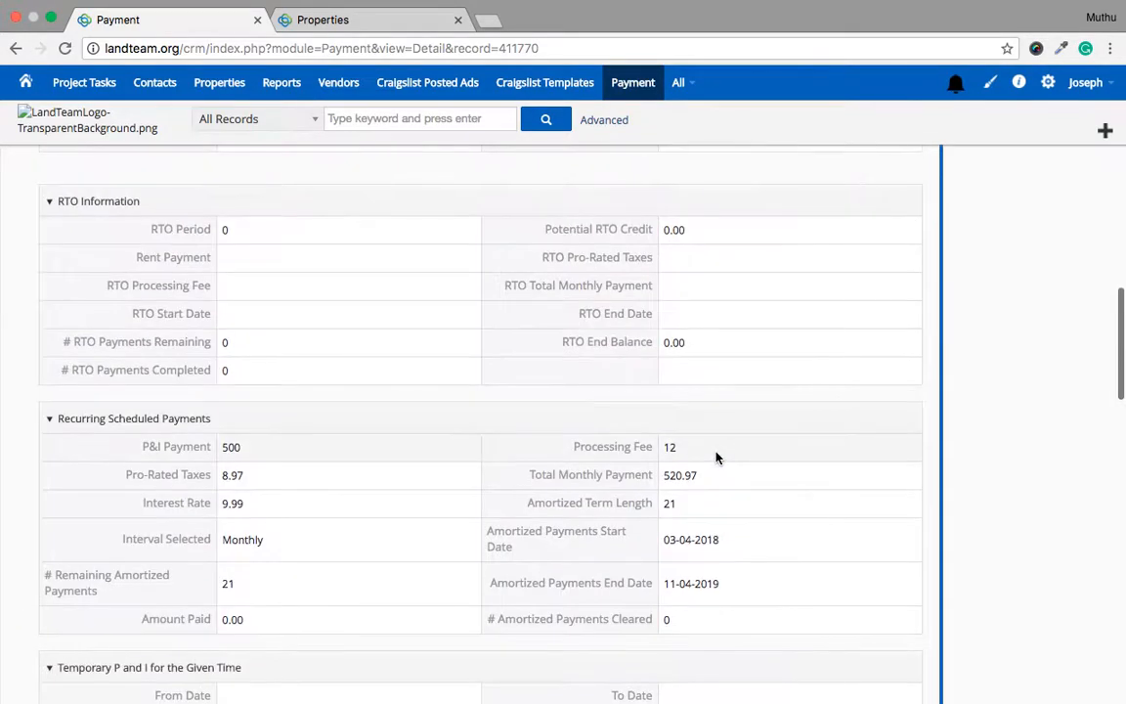
scroll(715, 456, up, 3)
scroll(715, 457, up, 1)
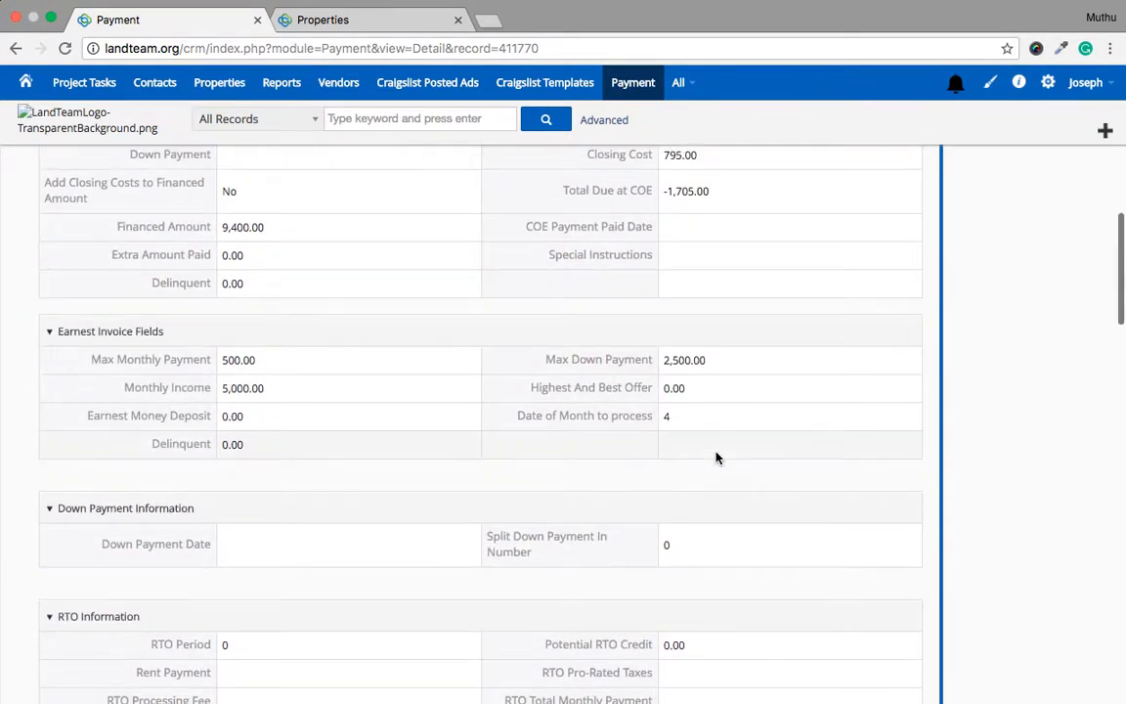
Fill in the quick payment with date 02-21-2018, type Reduce Principle, amount 400 and the note "This is a test".
scroll(301, 250, down, 13)
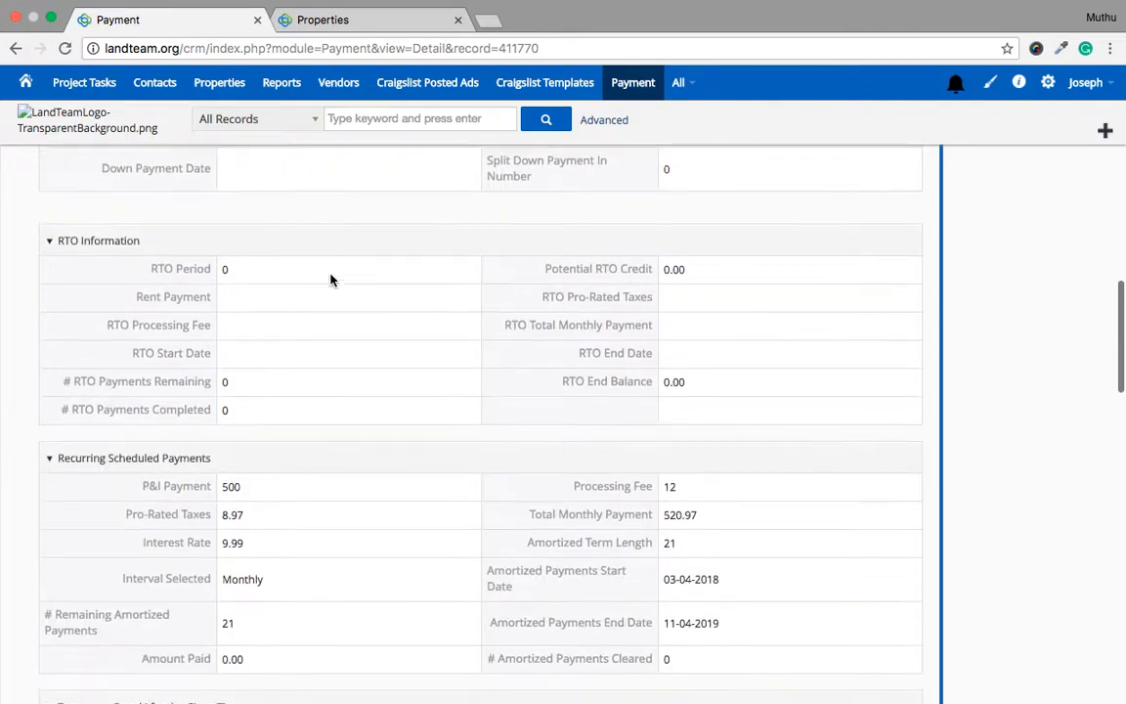
click(233, 349)
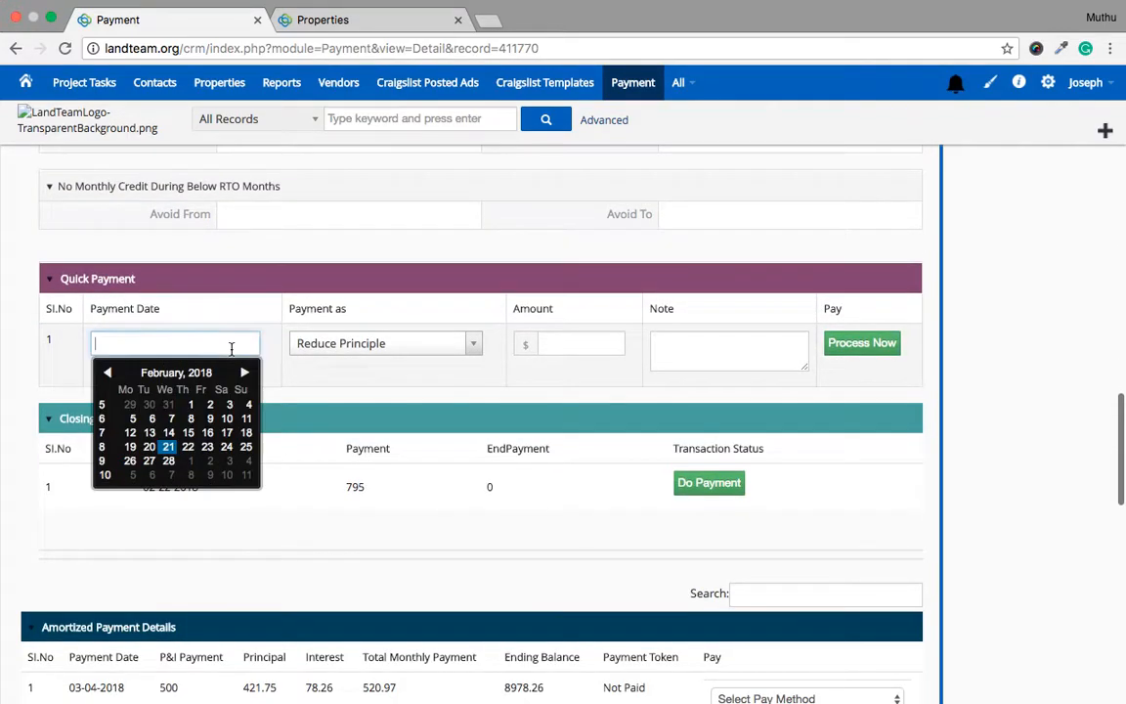
click(172, 441)
click(381, 344)
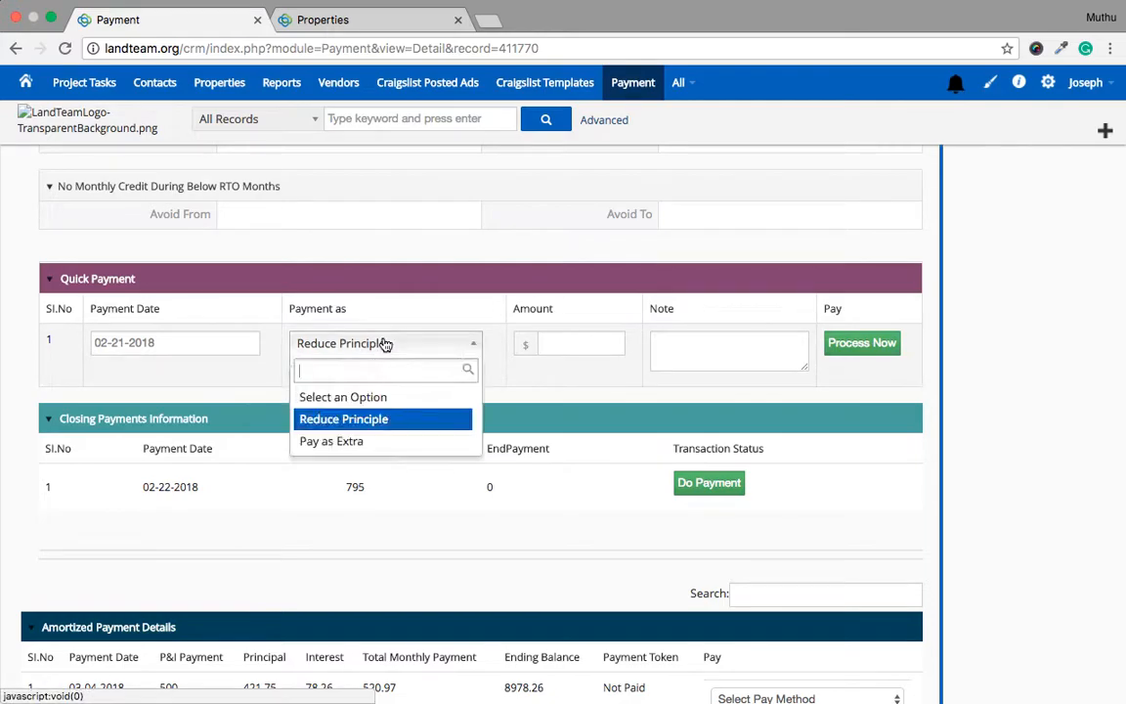
click(375, 418)
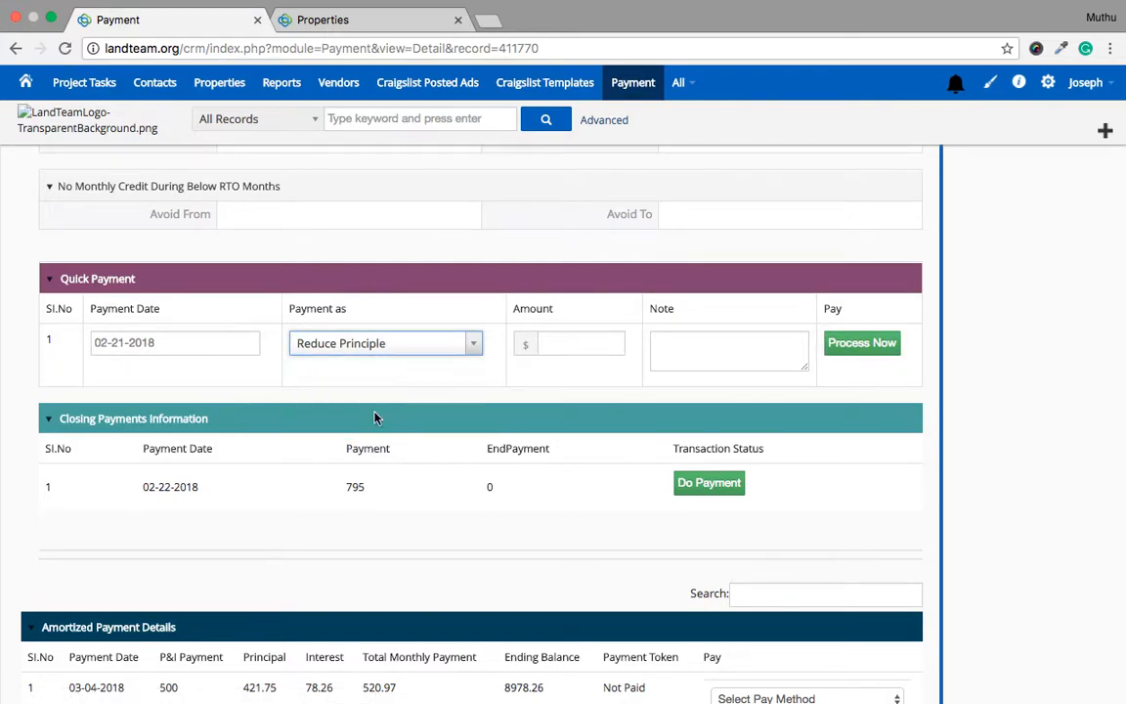
click(578, 348)
text(4)
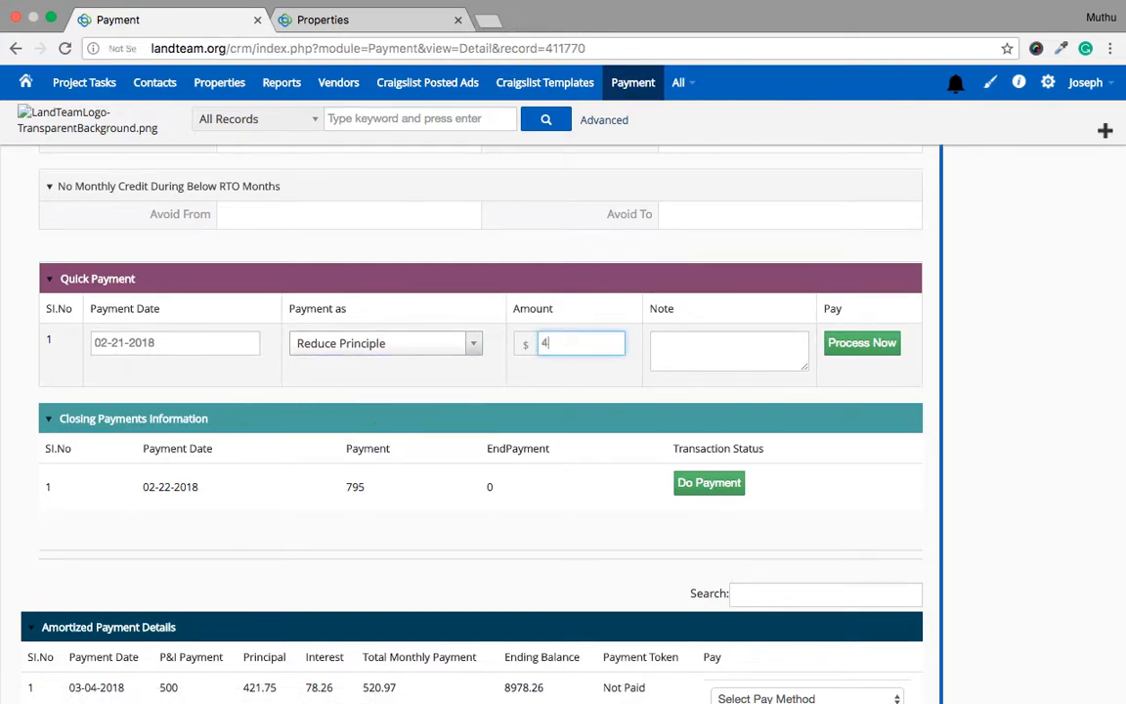
text(00This is a test)
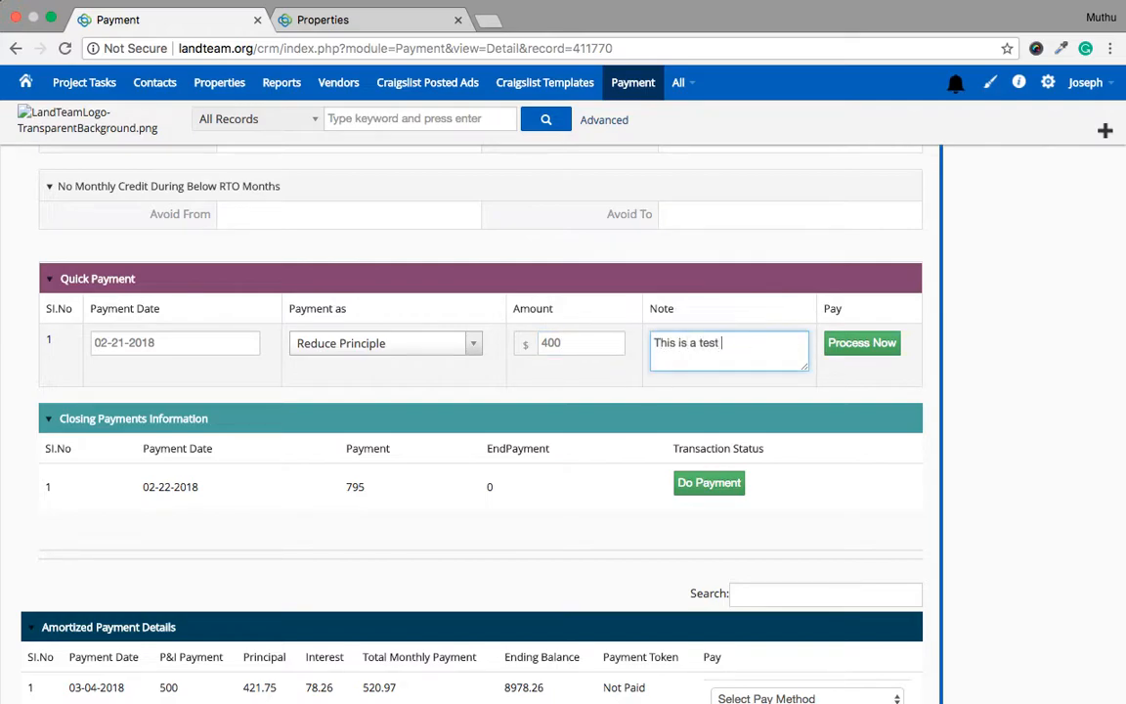
Try to process the quick payment of $400, confirm it and dismiss the resulting message.
click(863, 344)
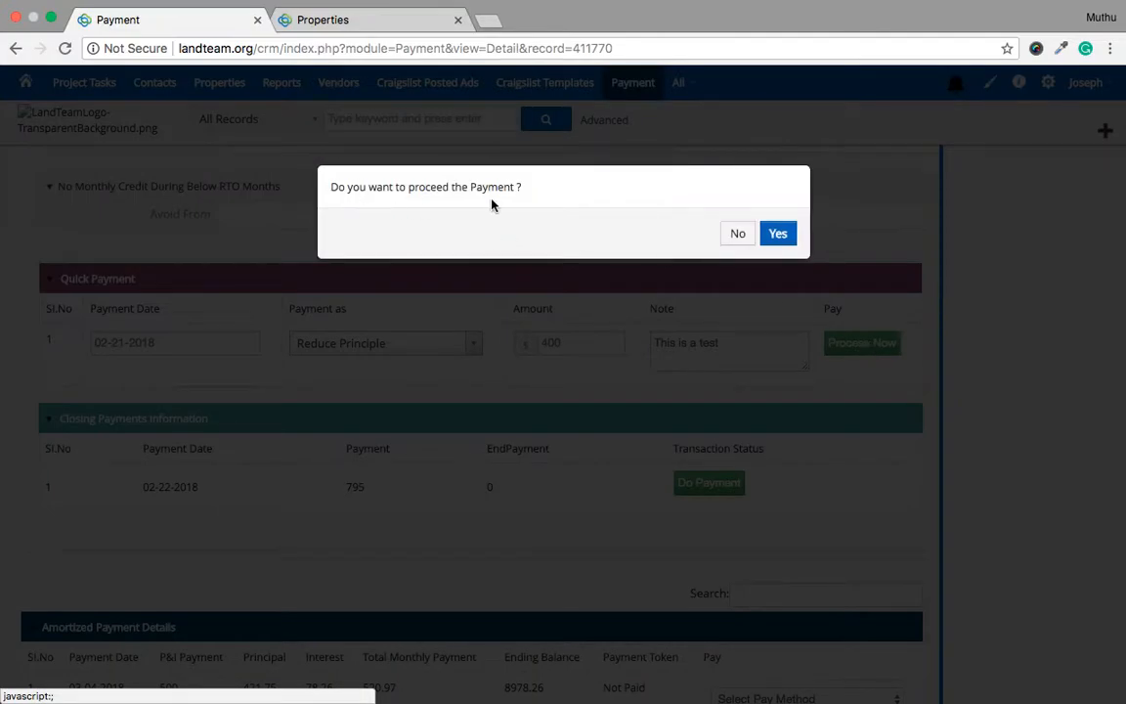
click(786, 238)
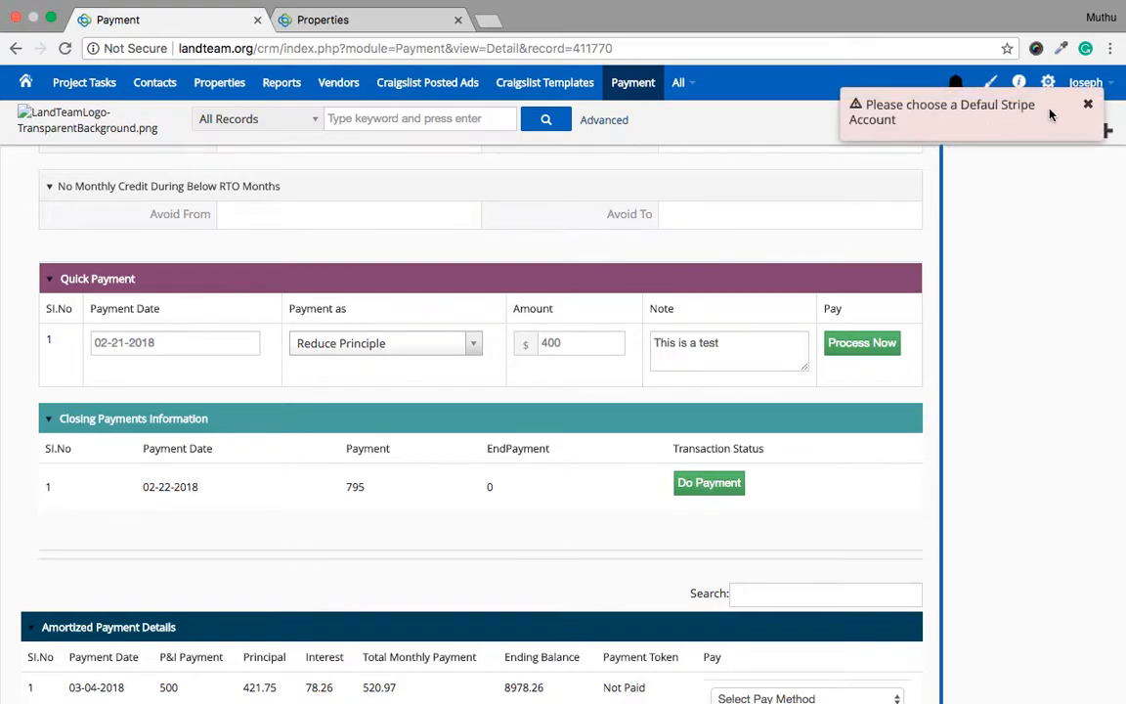
click(1087, 104)
Open the contact linked in the payment's Contact Information in a new tab and switch to it.
scroll(611, 234, up, 15)
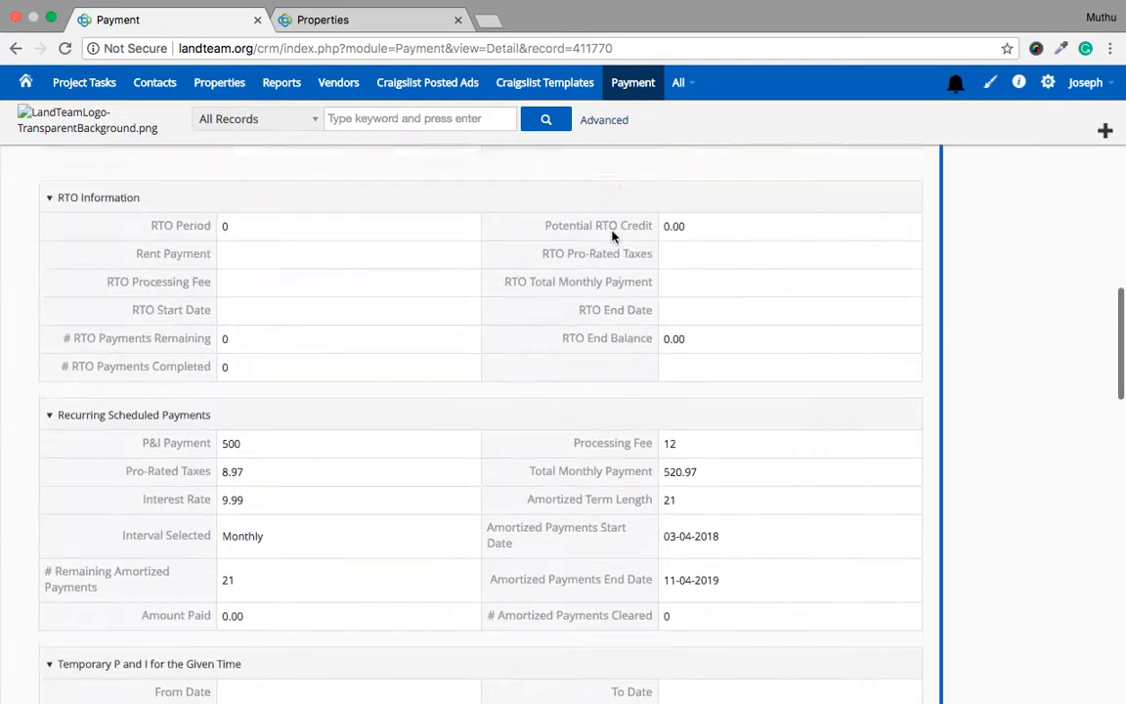
scroll(612, 237, up, 2)
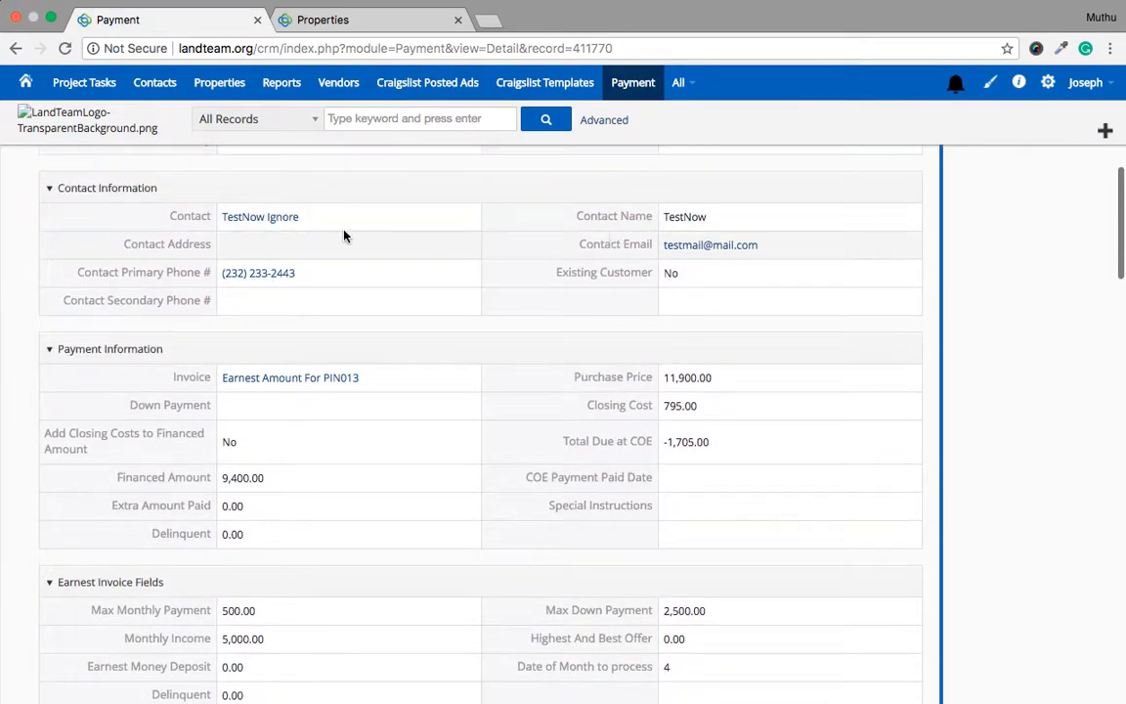
right_click(282, 223)
click(293, 226)
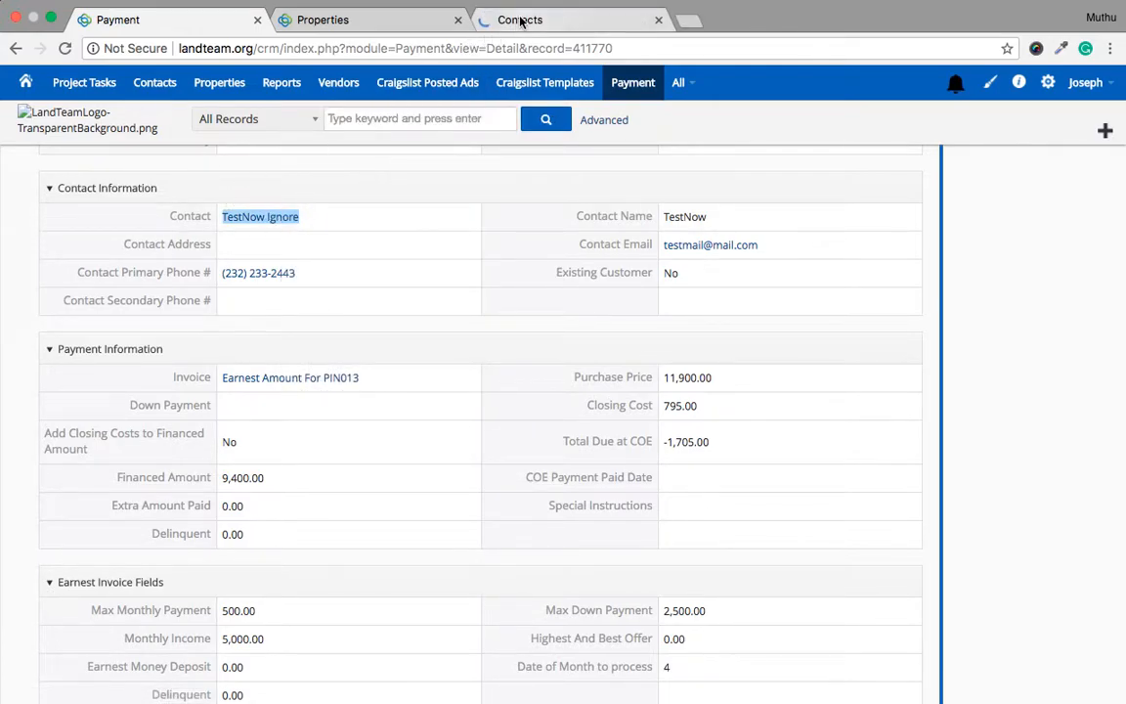
click(521, 21)
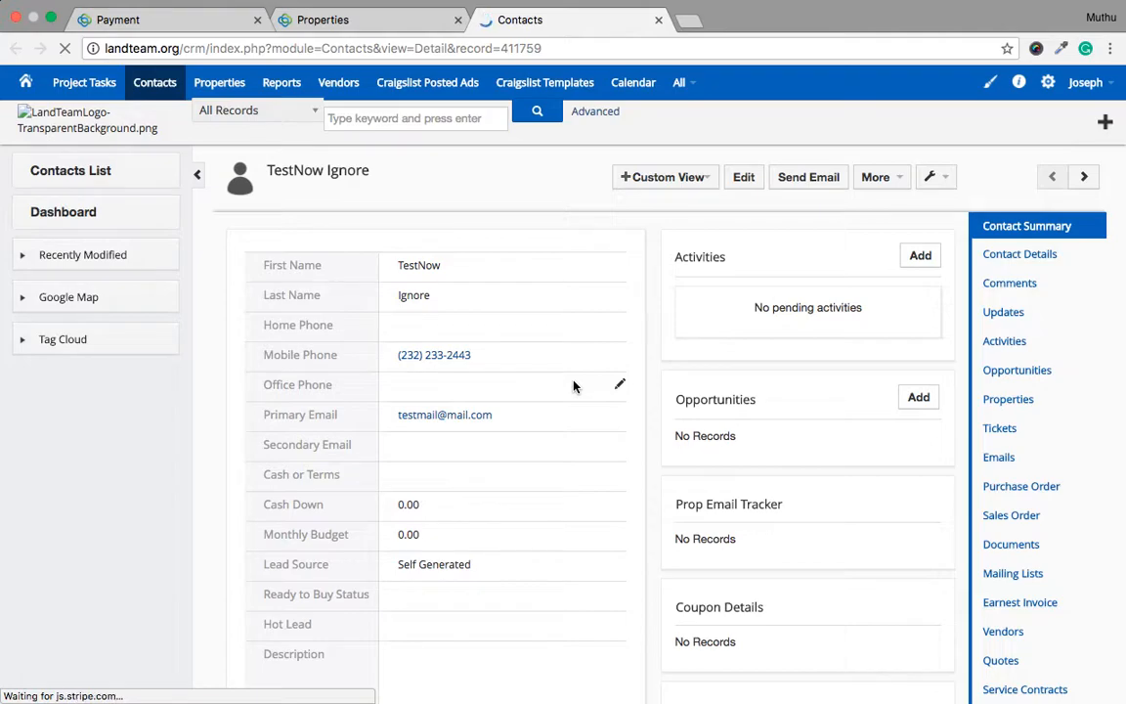
Set the contact's default account to Testing Account and check the stored card details and the card entry form.
scroll(574, 386, down, 5)
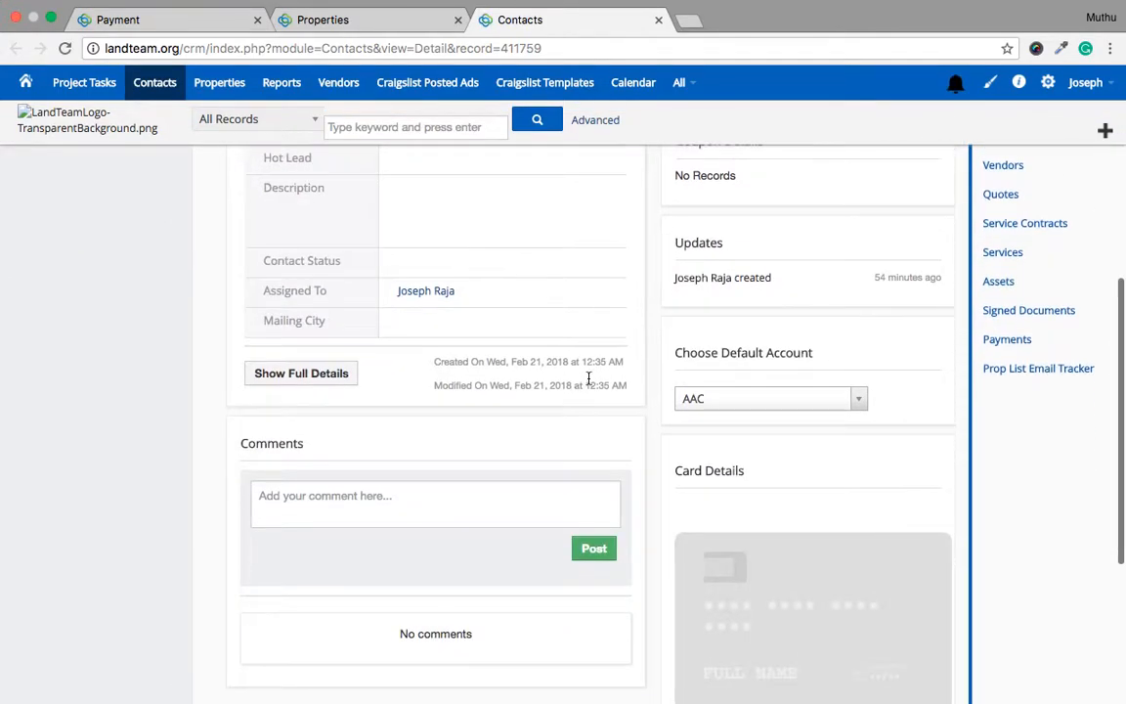
click(762, 400)
click(752, 480)
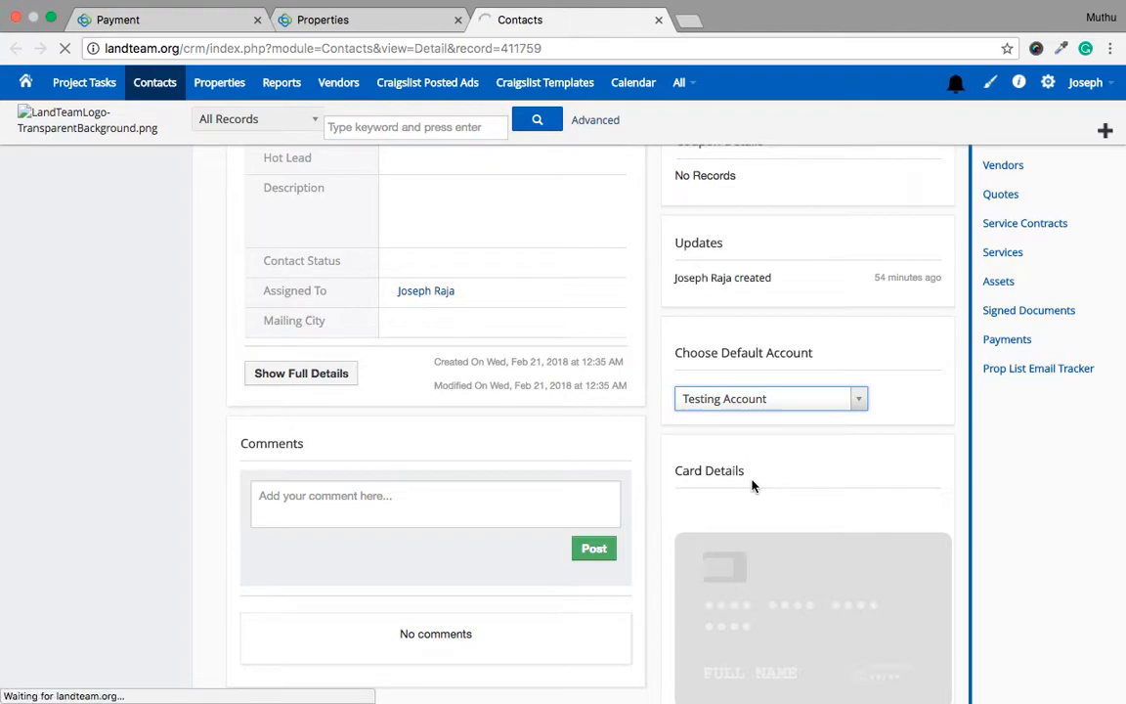
scroll(753, 486, down, 2)
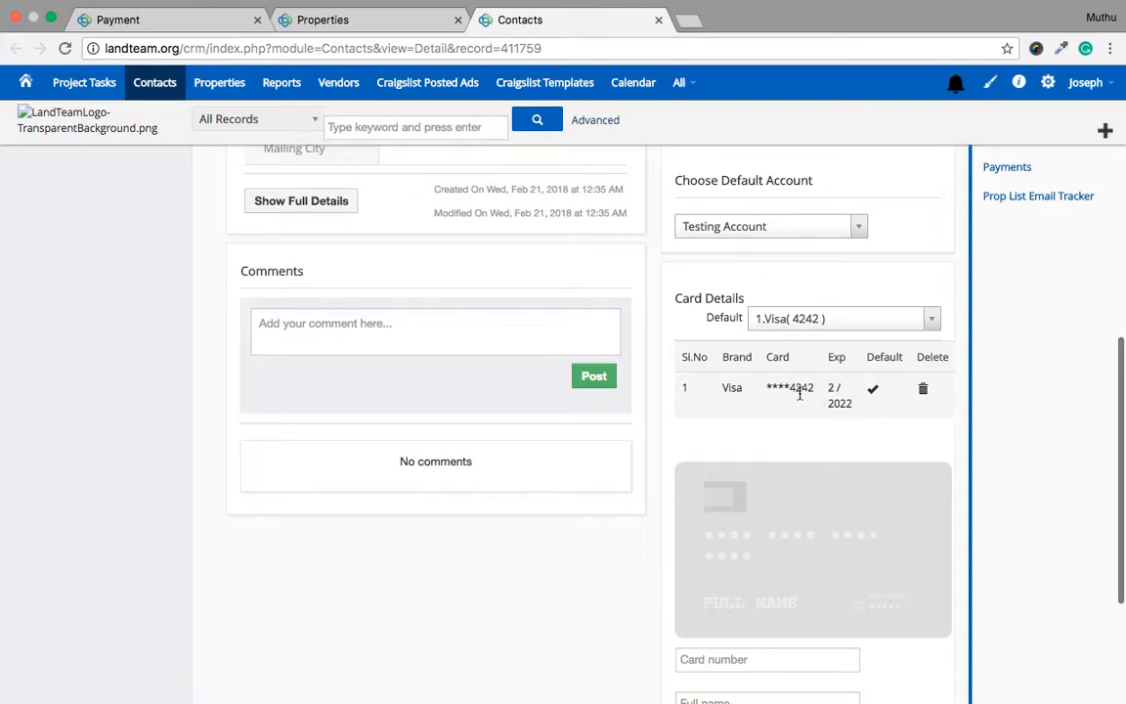
scroll(742, 445, down, 2)
scroll(742, 446, up, 2)
scroll(742, 445, down, 2)
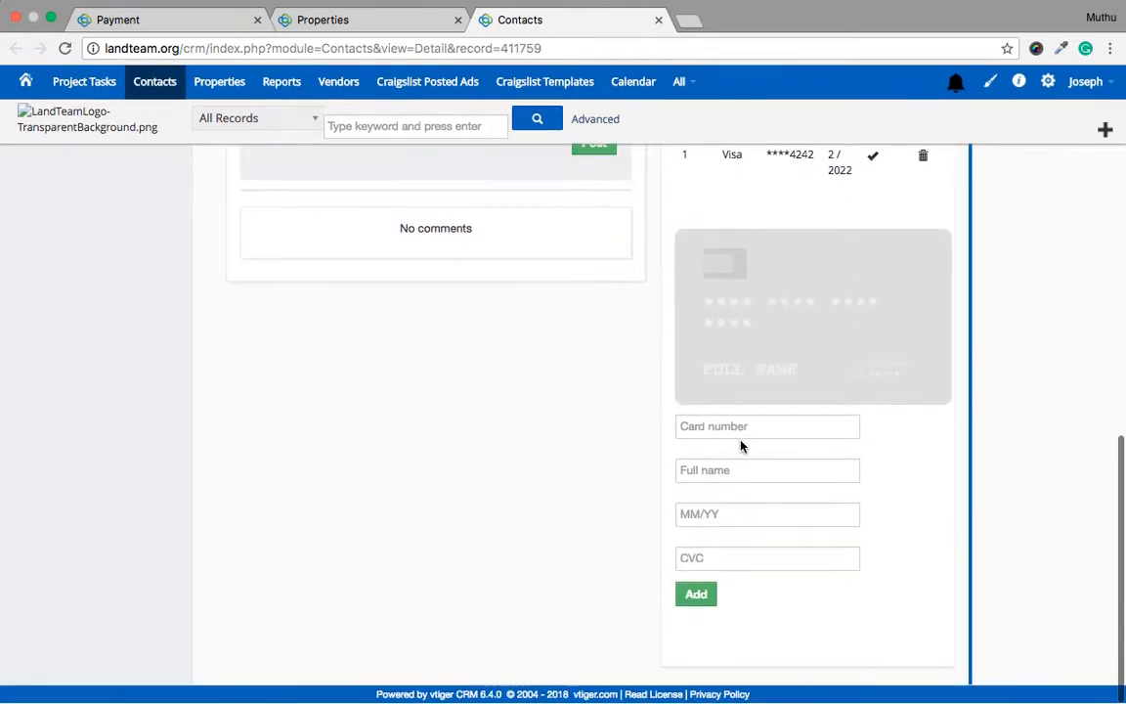
scroll(771, 391, up, 3)
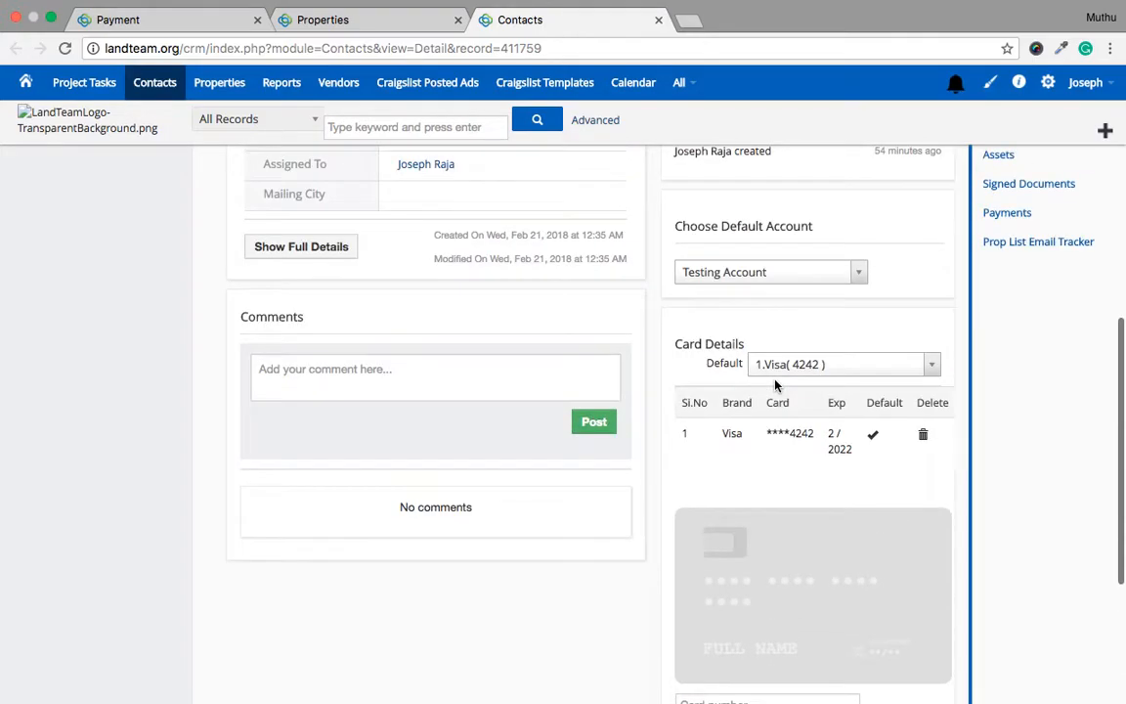
Return to the payment record, process the filled-in quick payment and confirm proceeding with it.
click(374, 19)
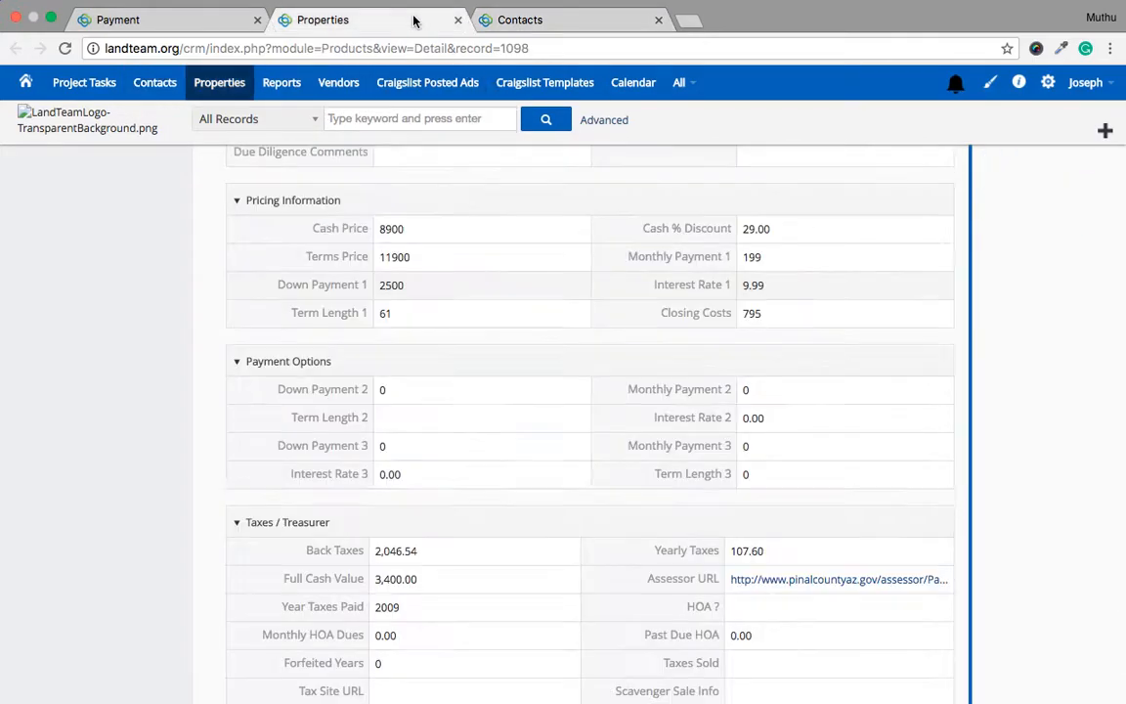
click(161, 20)
scroll(736, 411, down, 13)
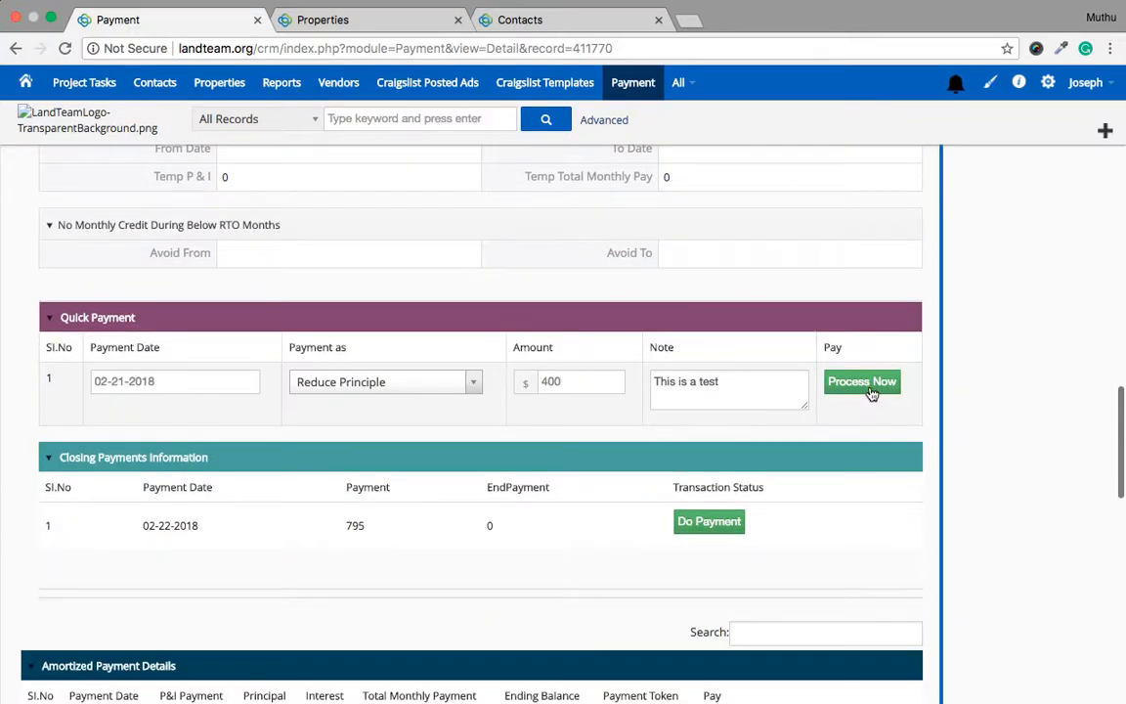
click(870, 391)
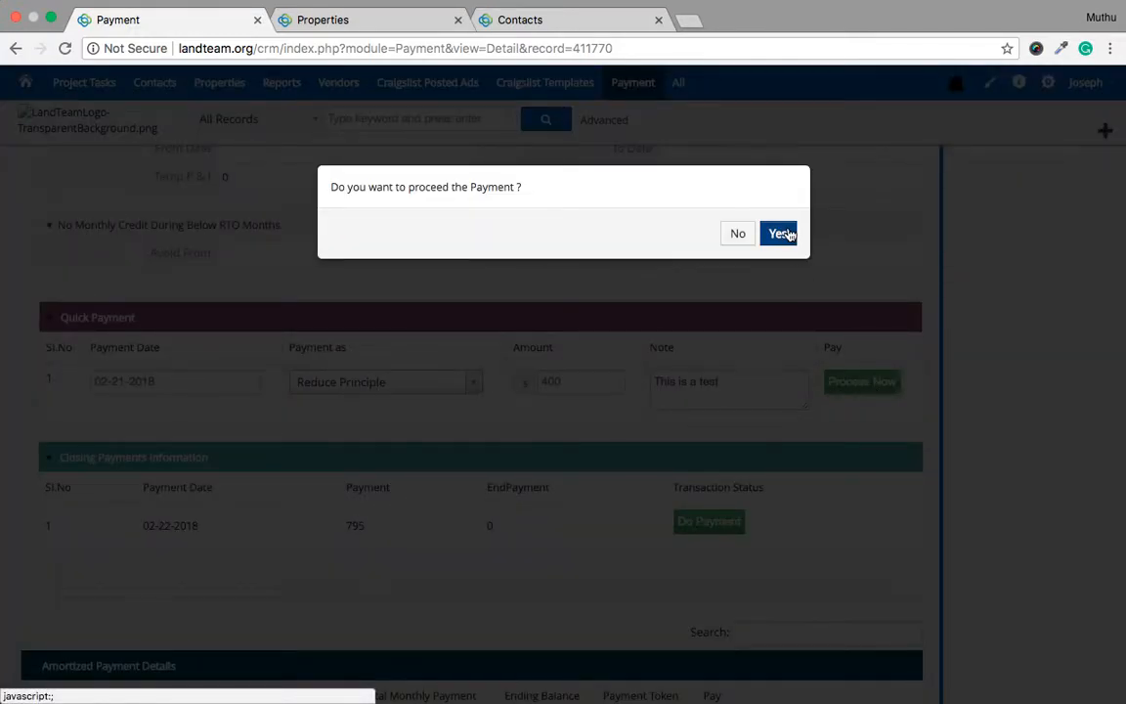
click(779, 233)
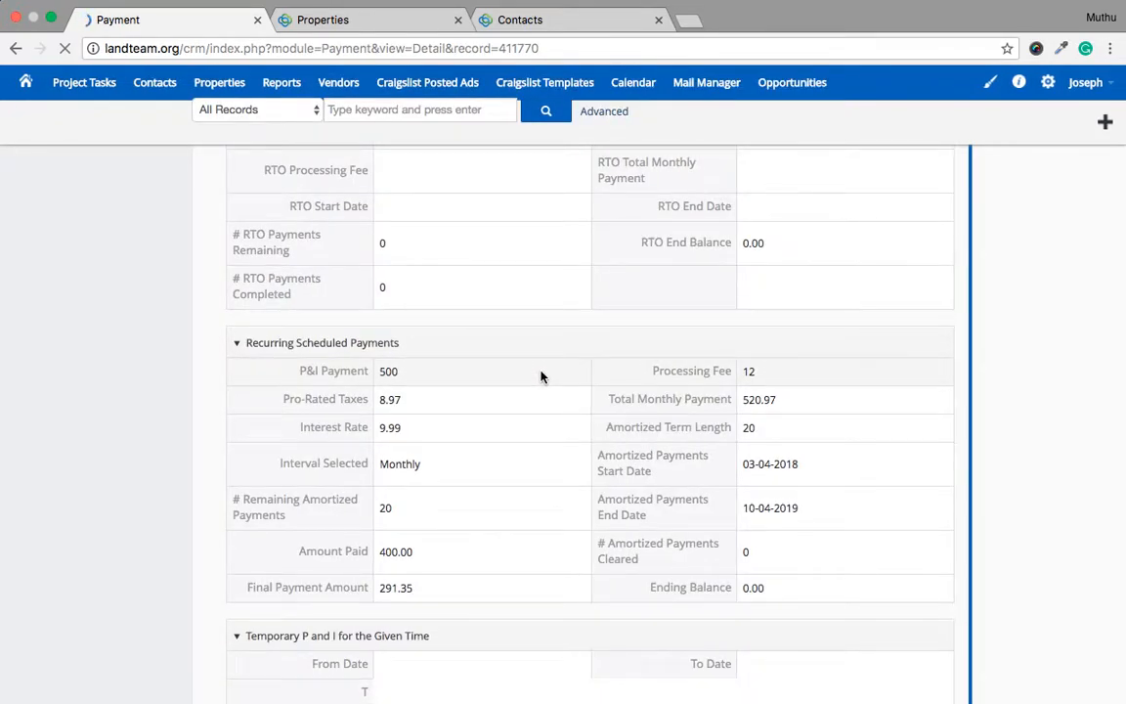
Check the total payoff balance, the recalculated amortized schedule, and the quick payment's type and remaining principal in Paid Payments Details.
scroll(540, 376, up, 15)
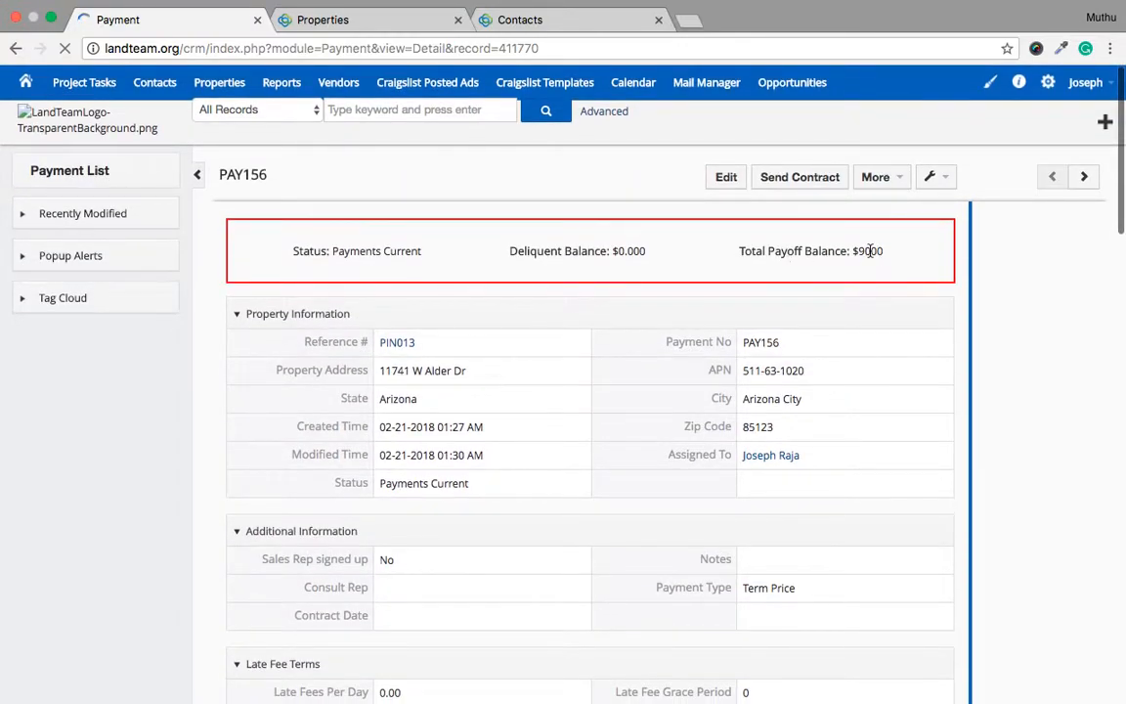
scroll(593, 349, down, 15)
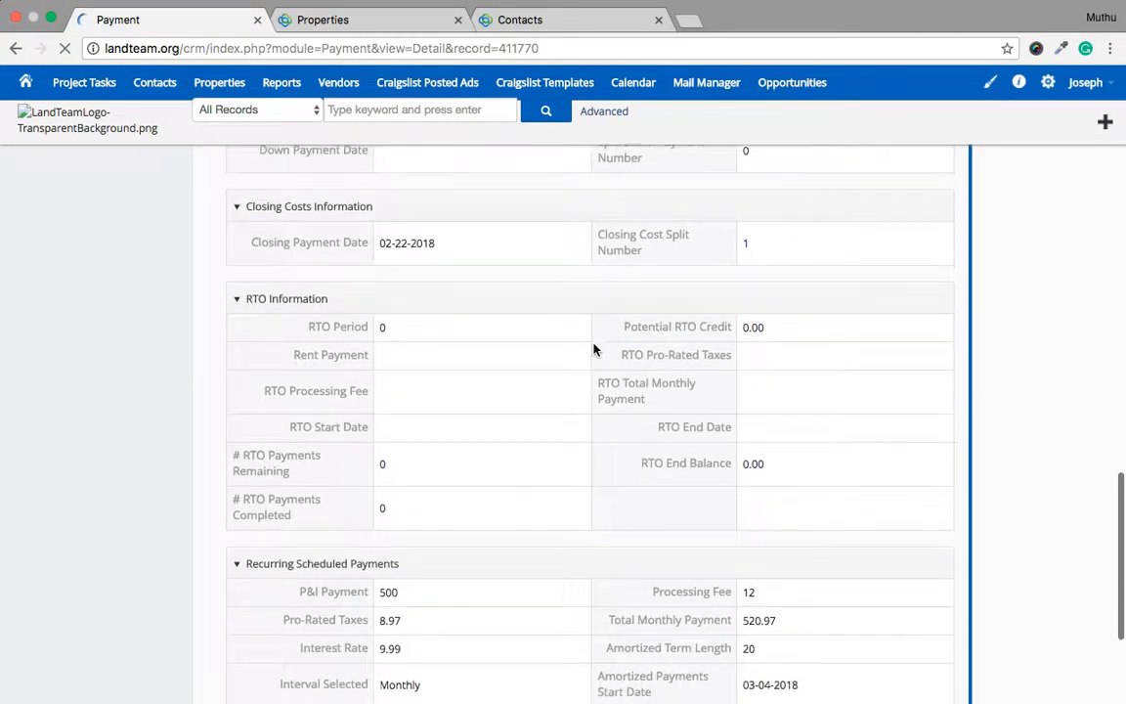
scroll(593, 349, down, 6)
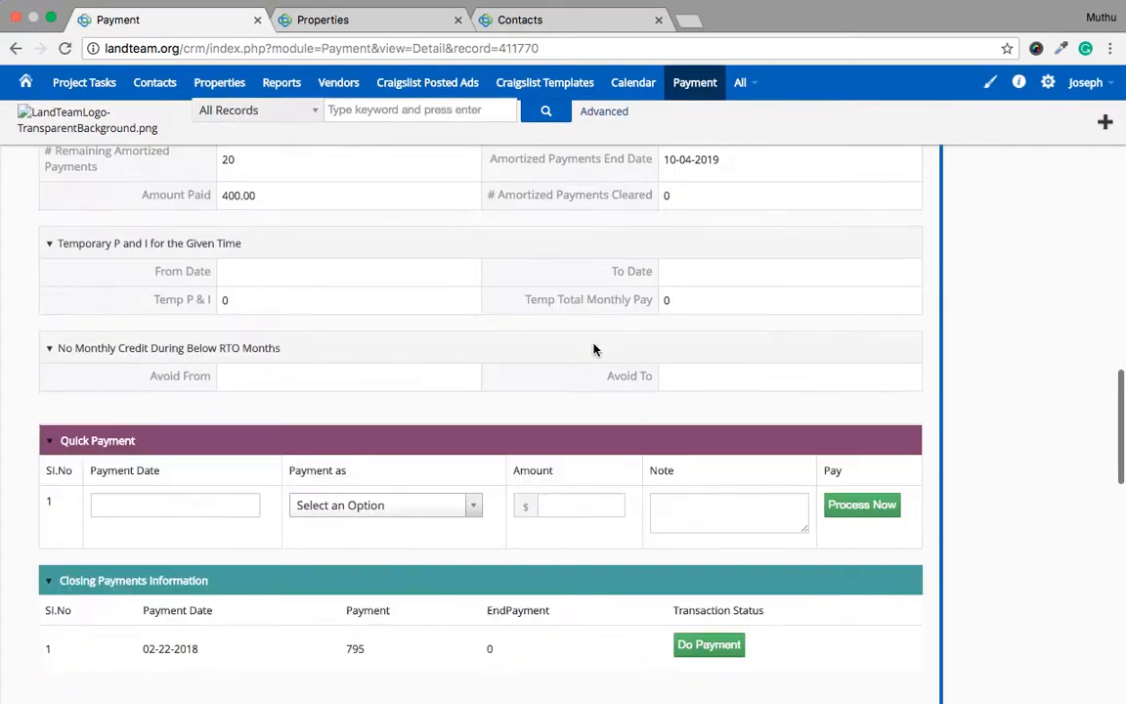
scroll(593, 348, down, 5)
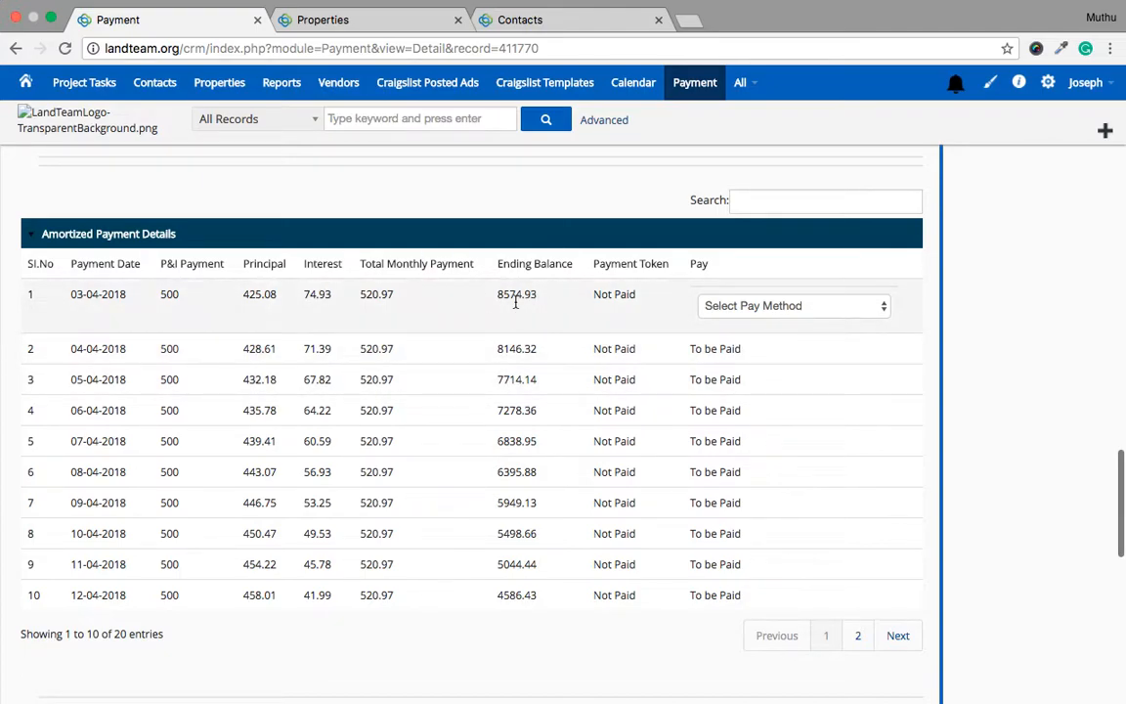
scroll(546, 305, down, 5)
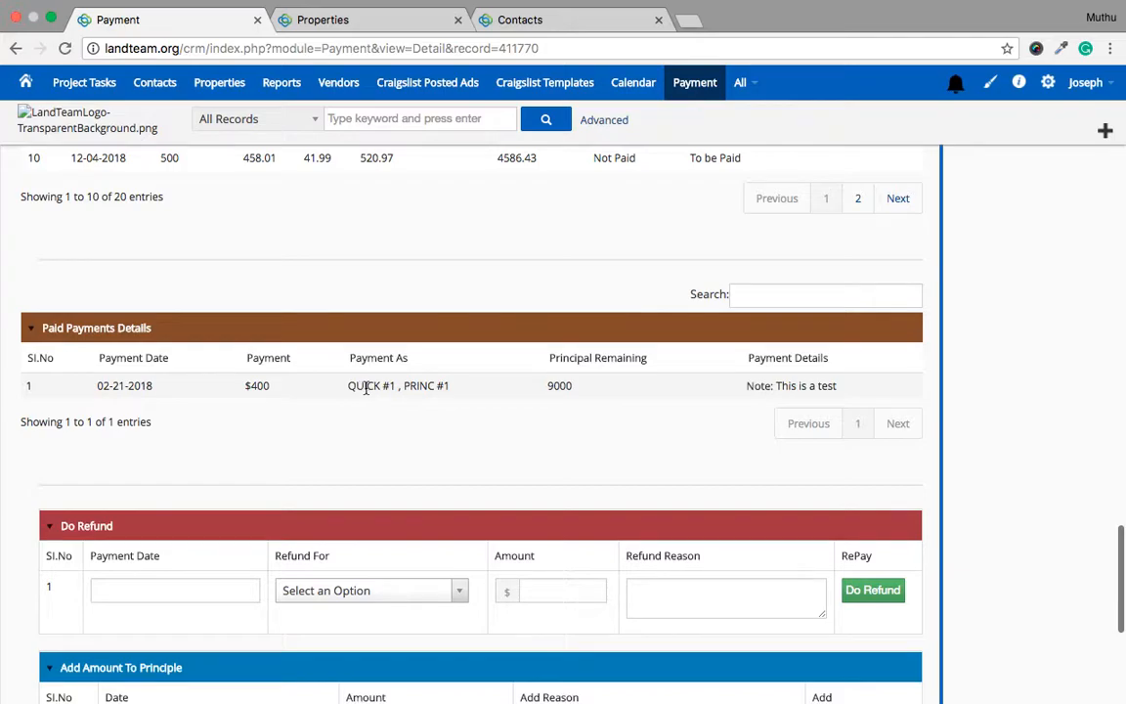
double_click(411, 385)
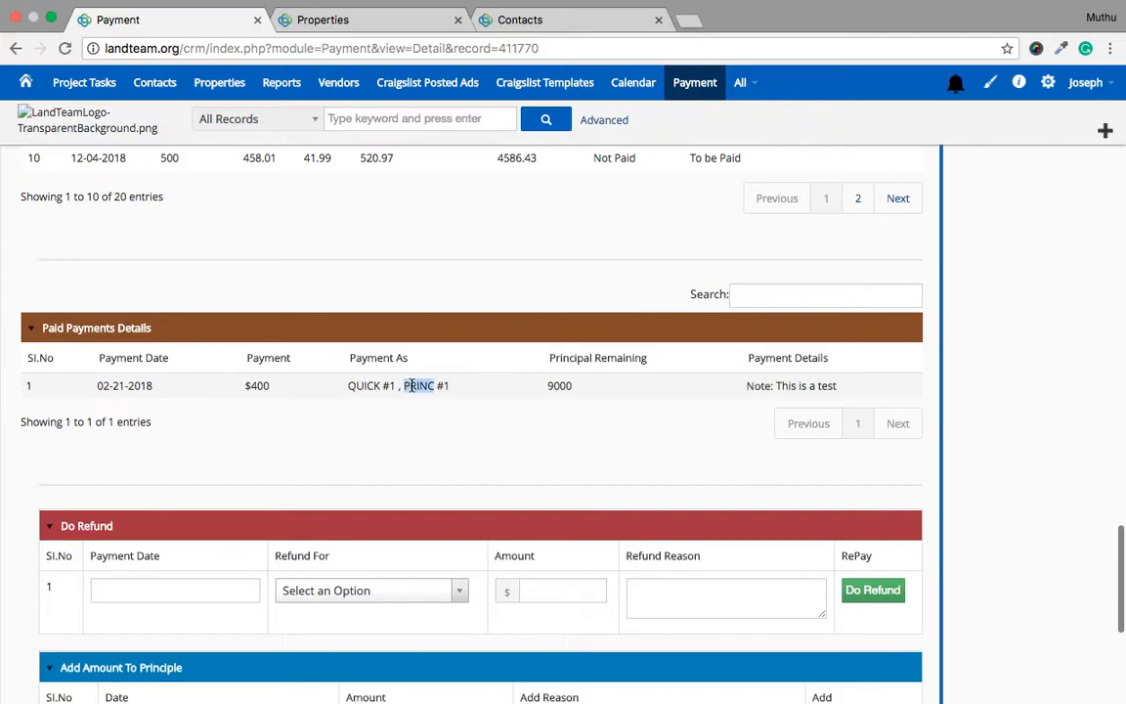
double_click(557, 386)
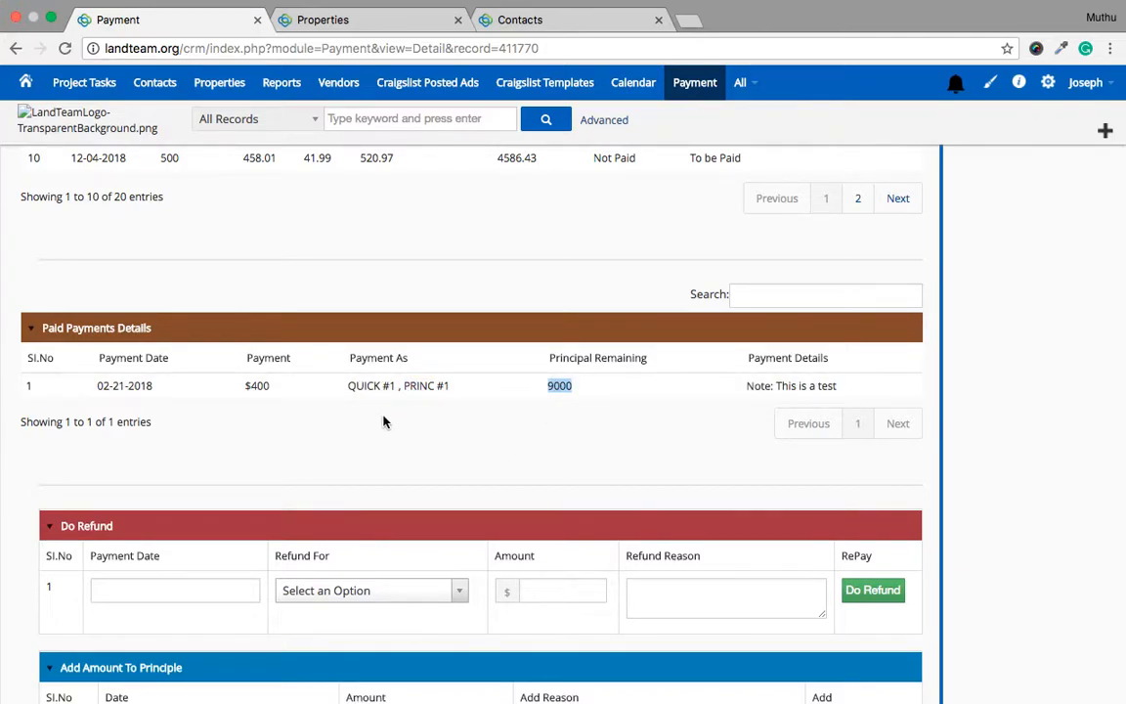
Check the Do Refund section and the payments selectable under Refund For.
scroll(384, 421, down, 3)
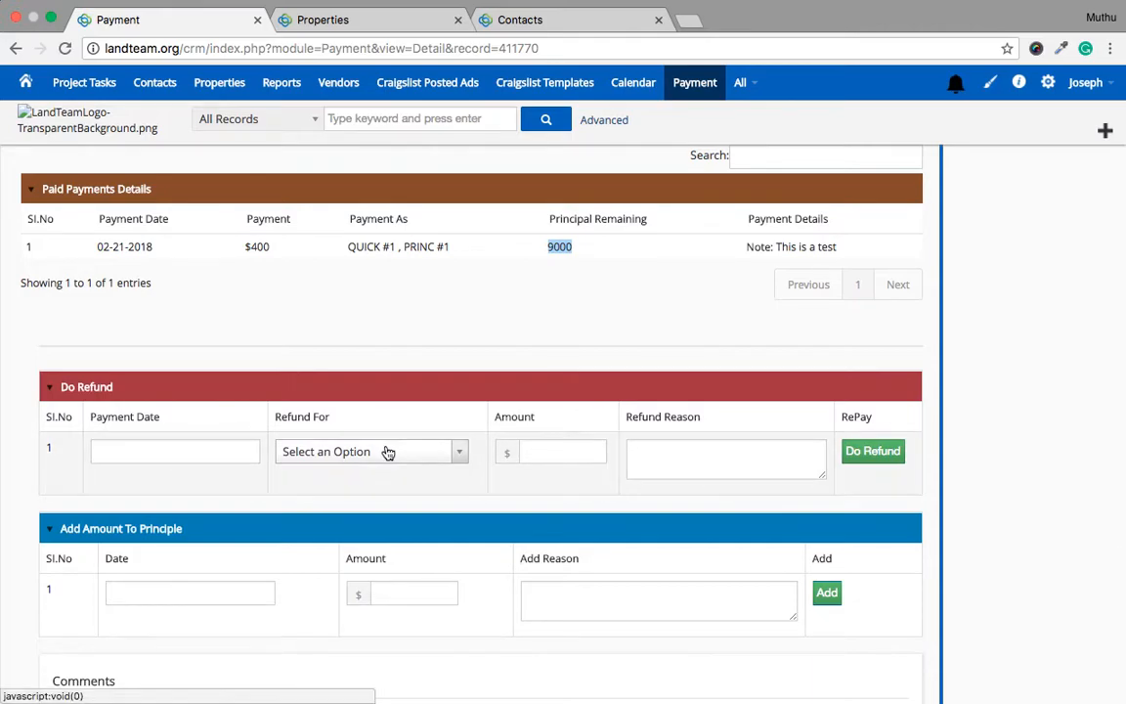
scroll(397, 279, up, 5)
scroll(397, 279, down, 6)
click(372, 363)
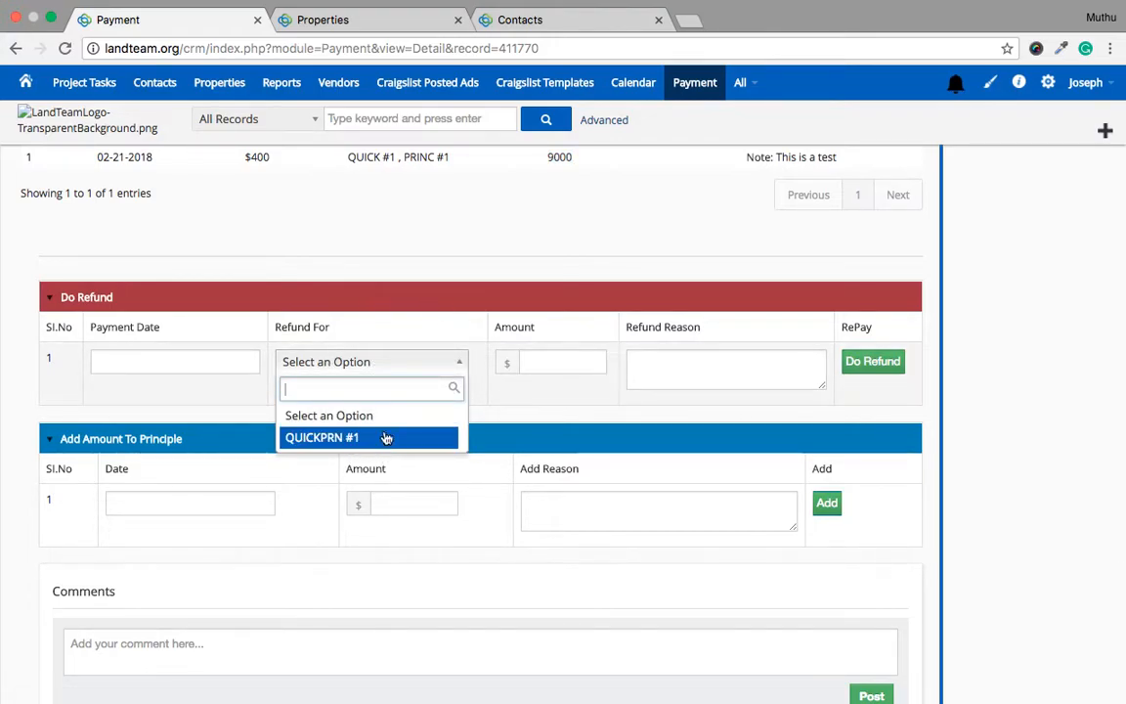
click(422, 267)
Choose Pay via Stripe for the 03-04-2018 amortized payment and try to process an amount of 520.98.
scroll(422, 267, up, 10)
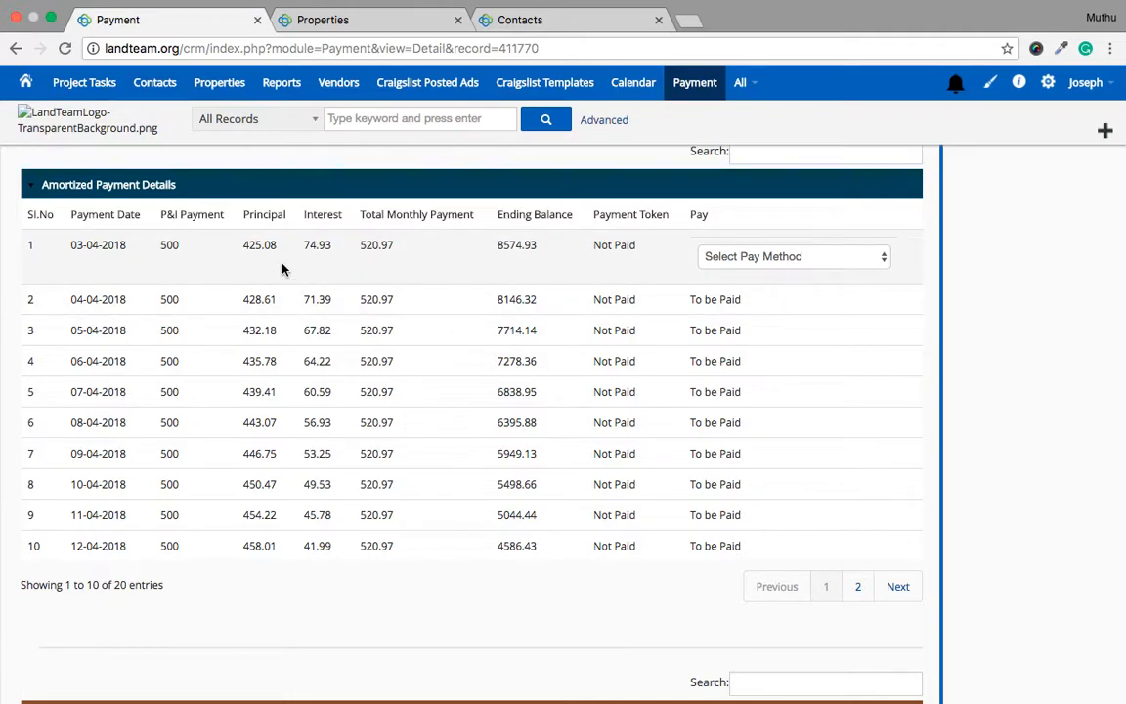
click(827, 266)
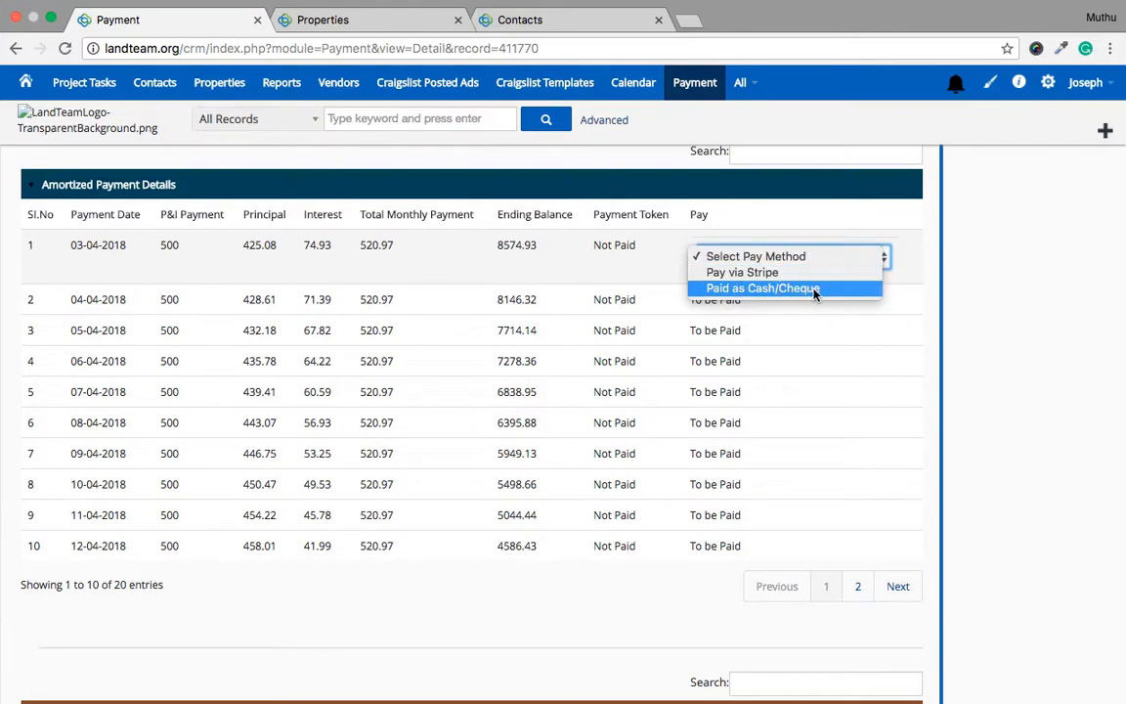
click(804, 275)
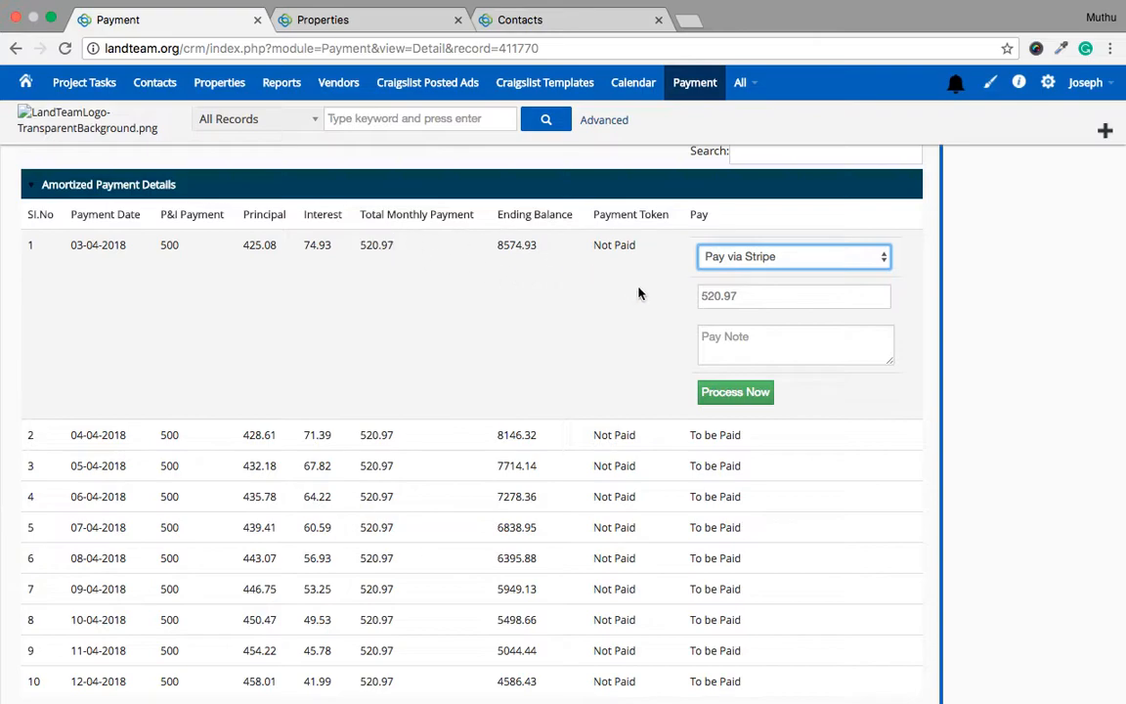
click(763, 297)
key(BackSpace)
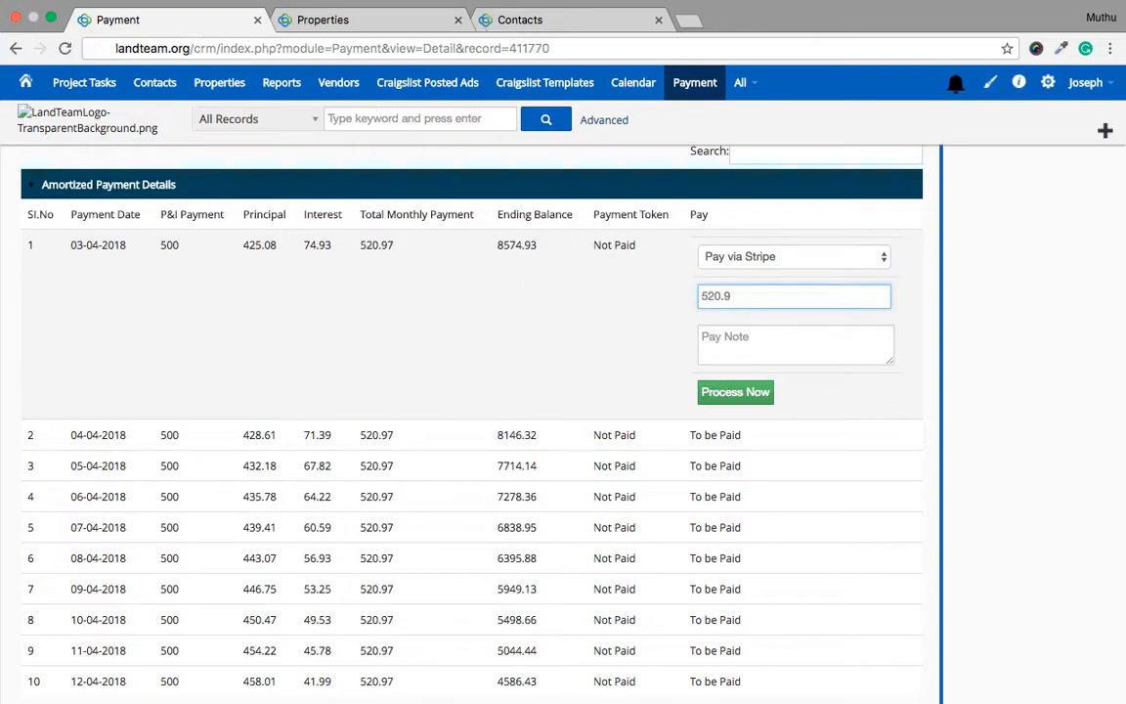
click(713, 394)
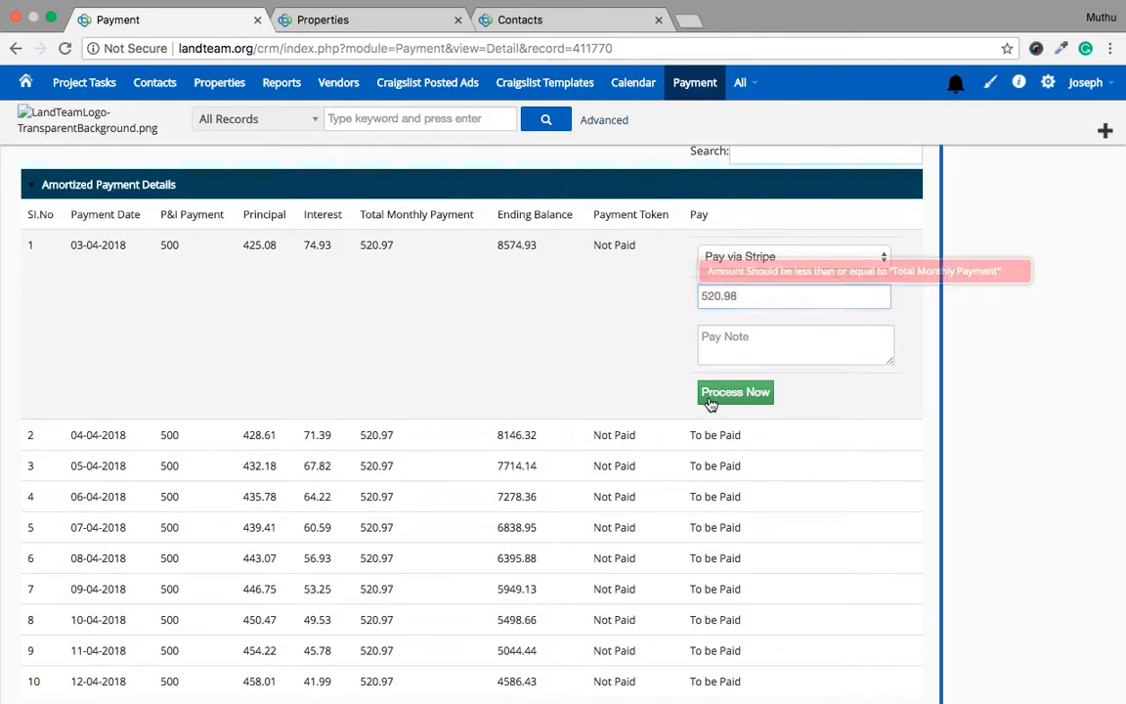
Set the 03-04-2018 payment amount to 520.97, add the pay note "First Payment", and process it, confirming to proceed.
click(757, 294)
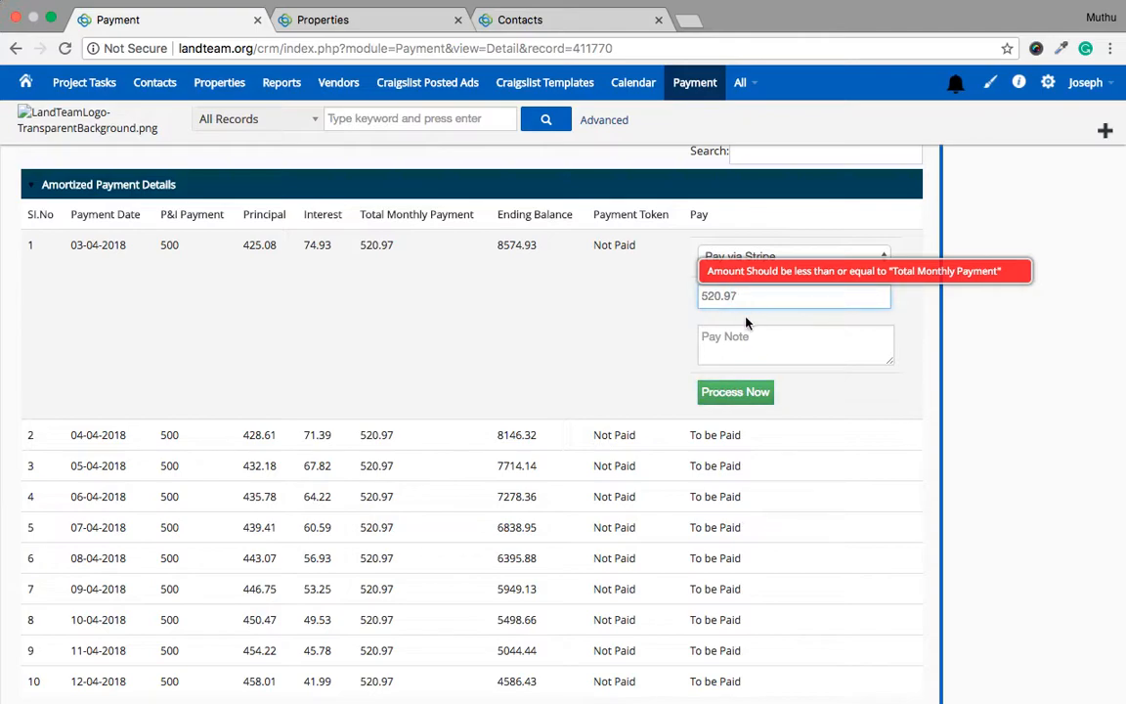
click(745, 336)
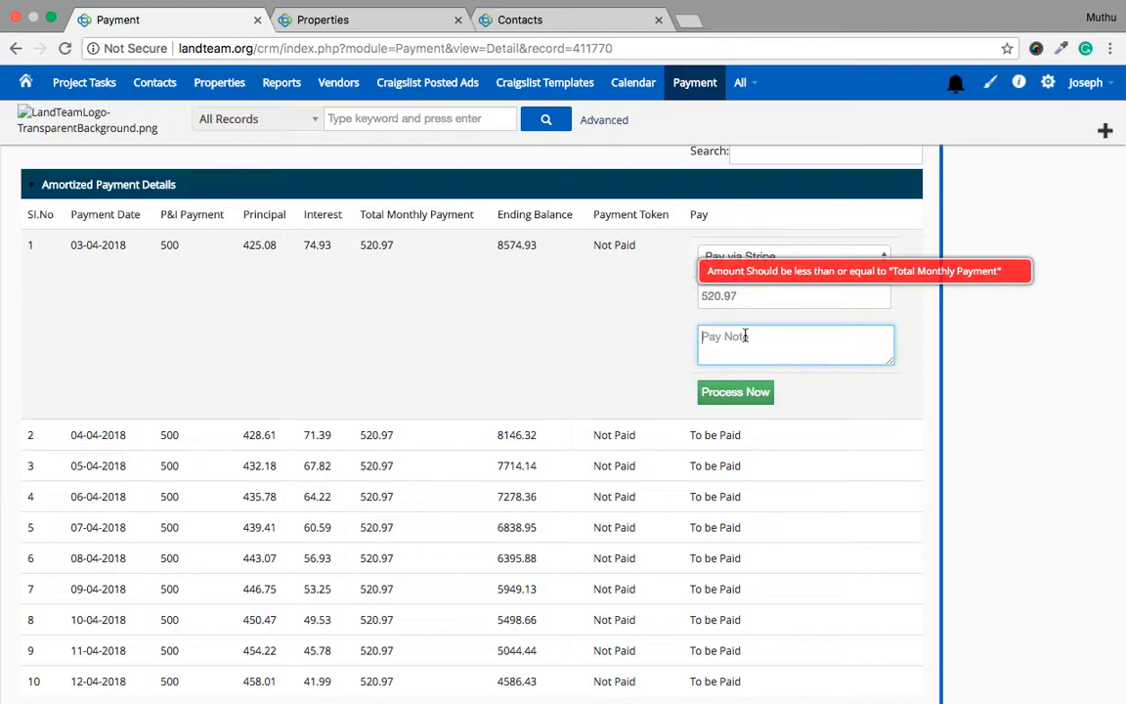
text(First Payment)
click(750, 394)
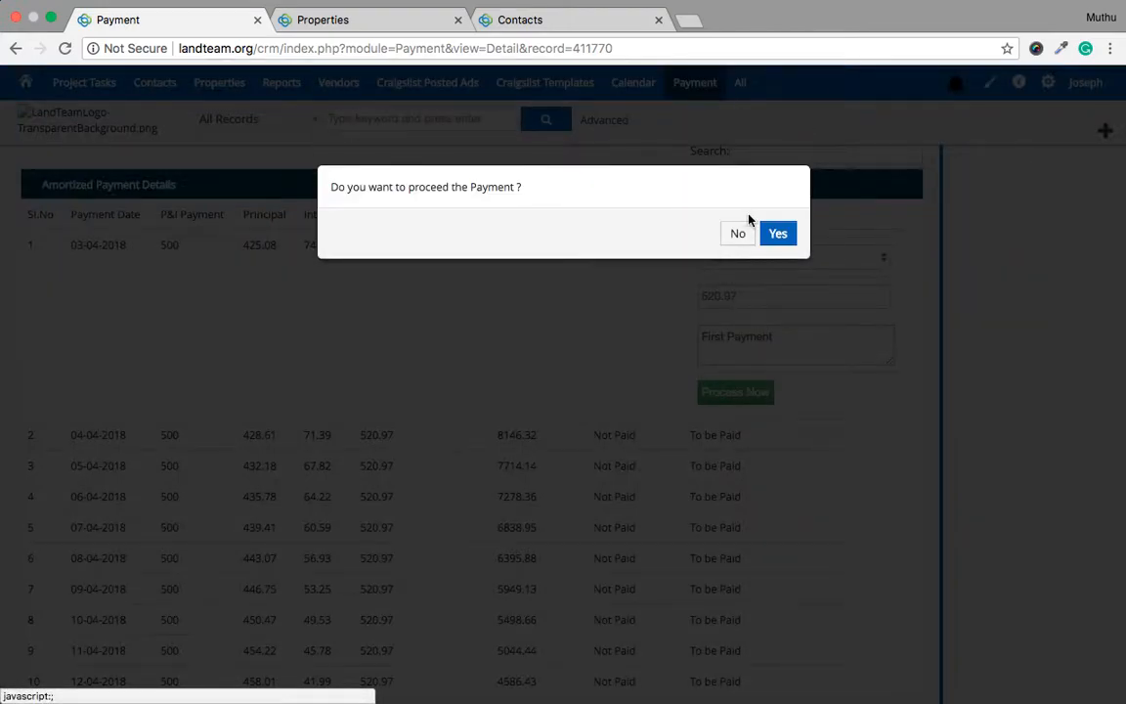
click(771, 234)
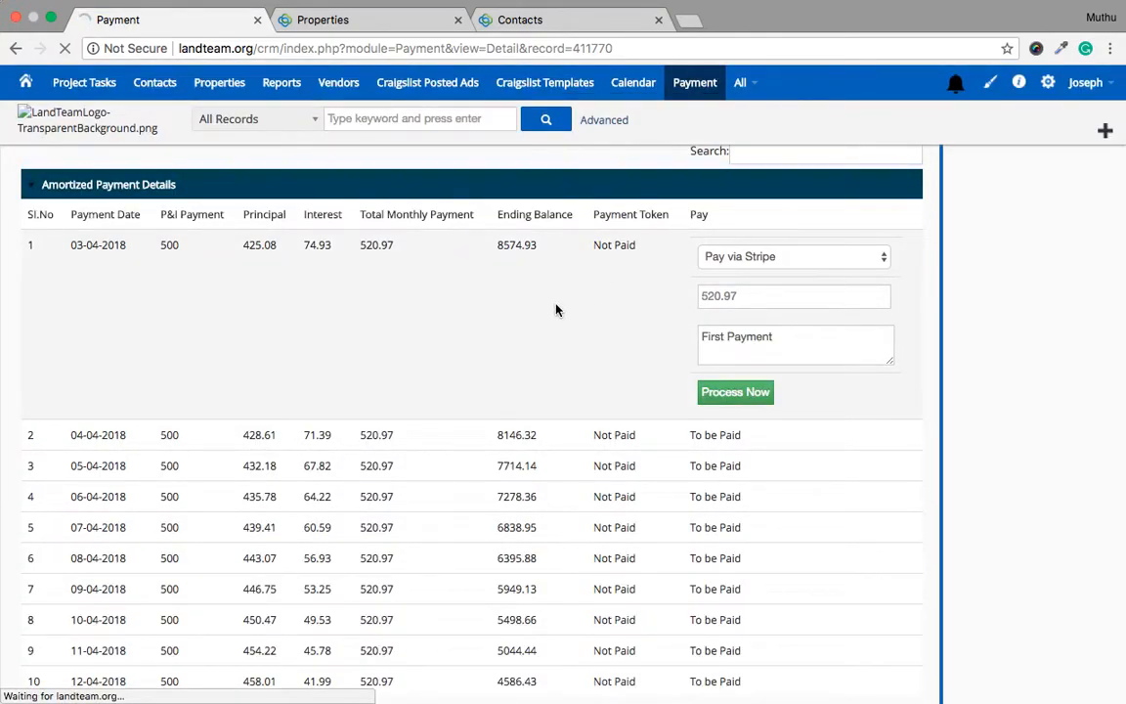
Check the monthly payment's principal and interest split in Paid Payments Details and the total payoff balance in the summary.
scroll(555, 310, down, 10)
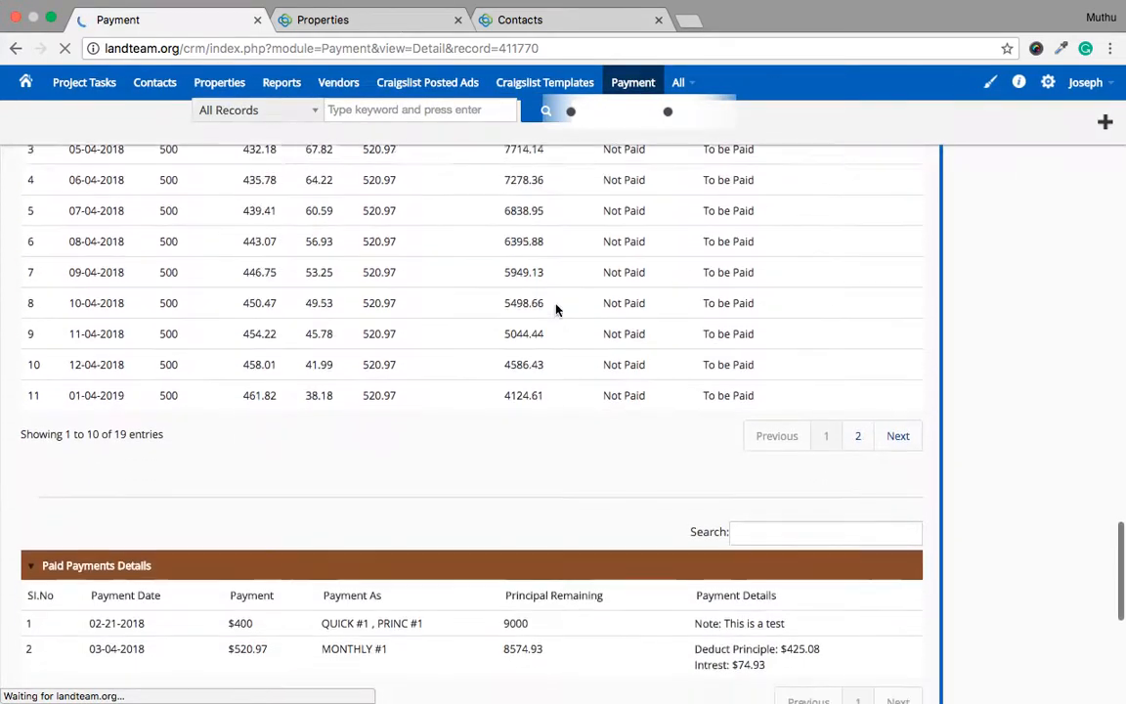
scroll(555, 310, down, 3)
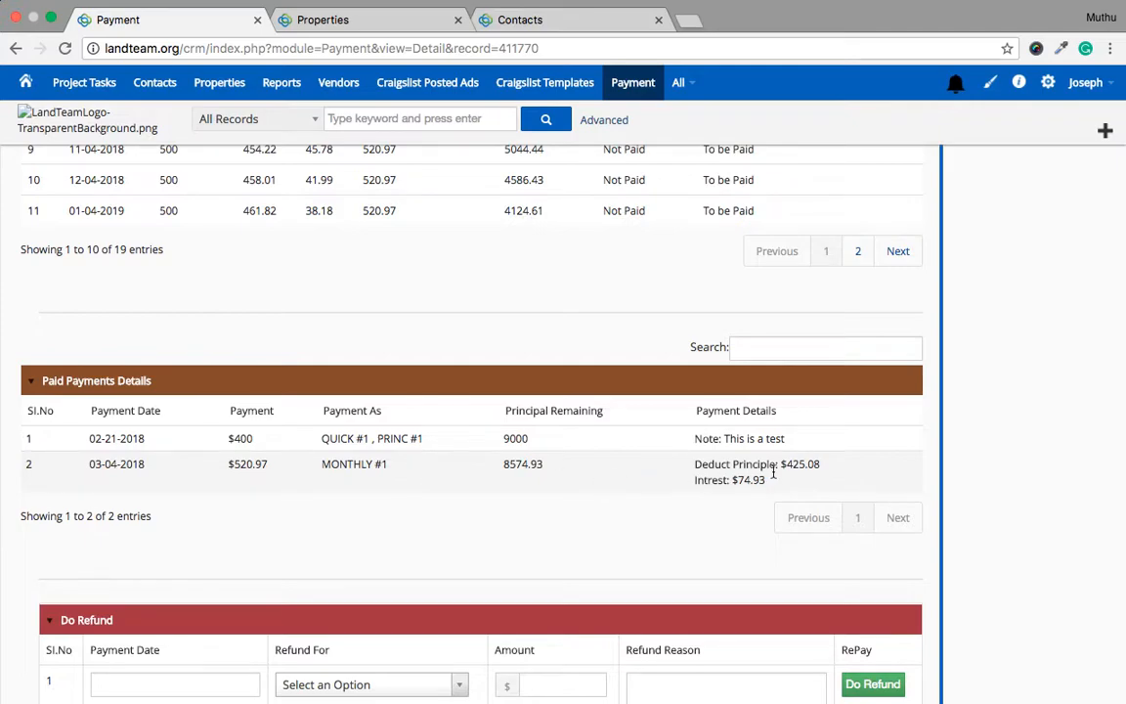
scroll(790, 469, up, 15)
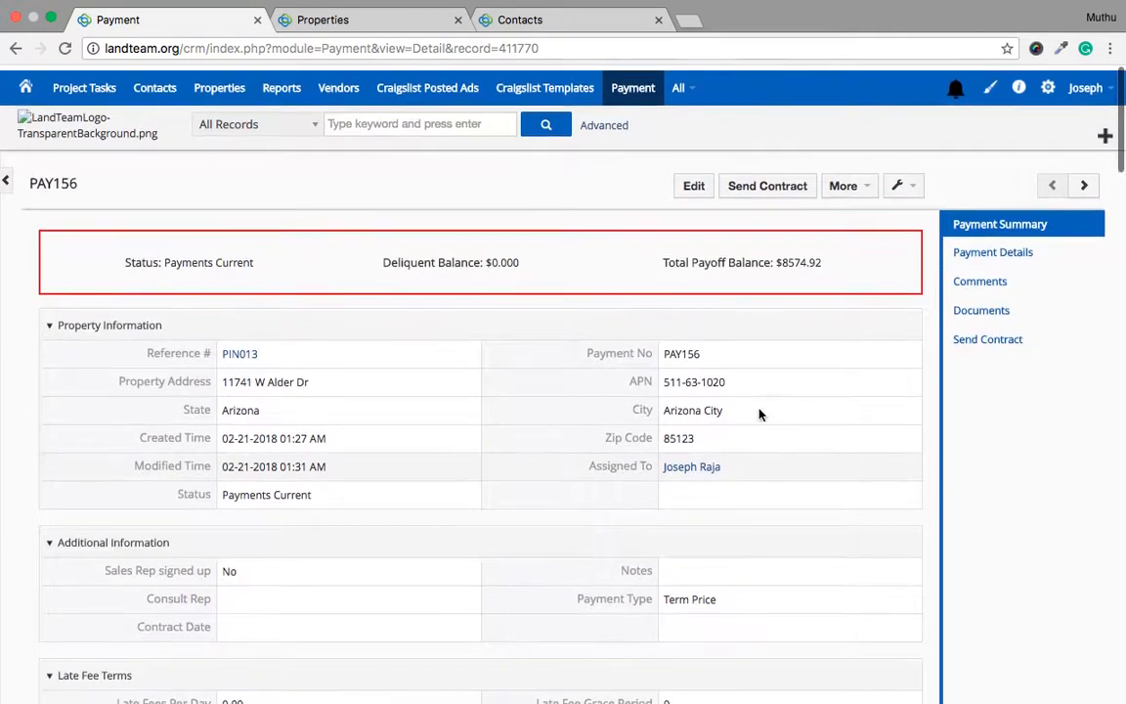
scroll(807, 257, down, 15)
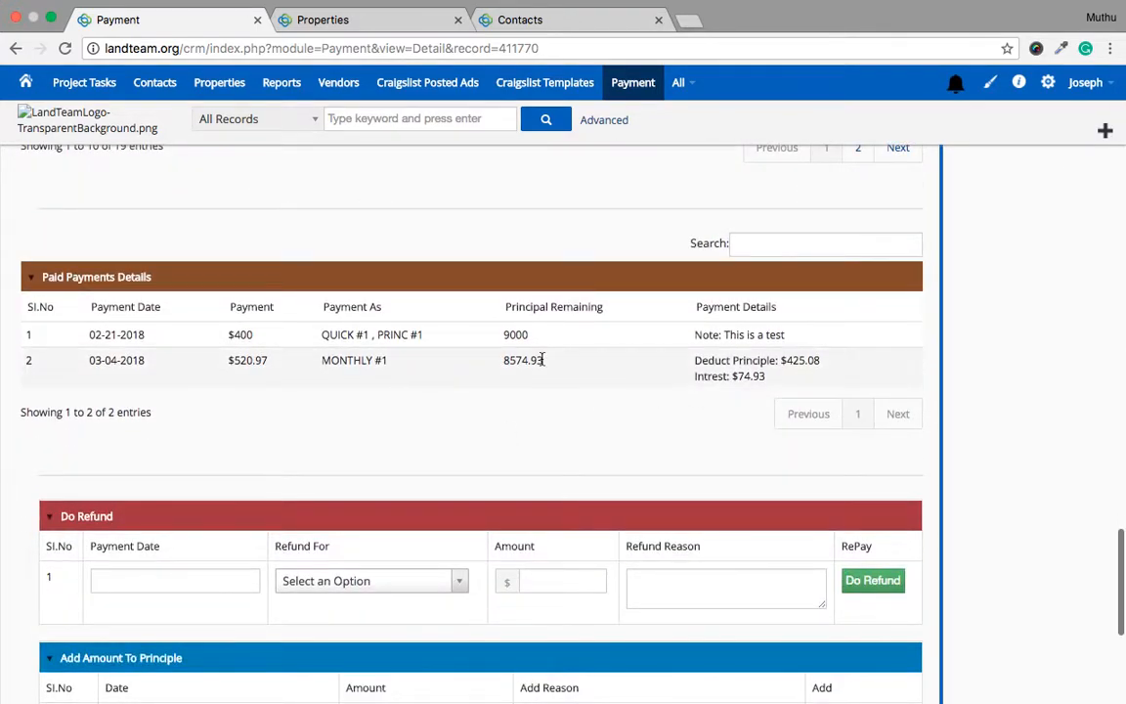
Process the 04-04-2018 amortized payment as Paid as Cash/Cheque with the note "Paid via another payment gateway", confirming the manual reduction.
scroll(543, 360, up, 10)
scroll(541, 291, down, 2)
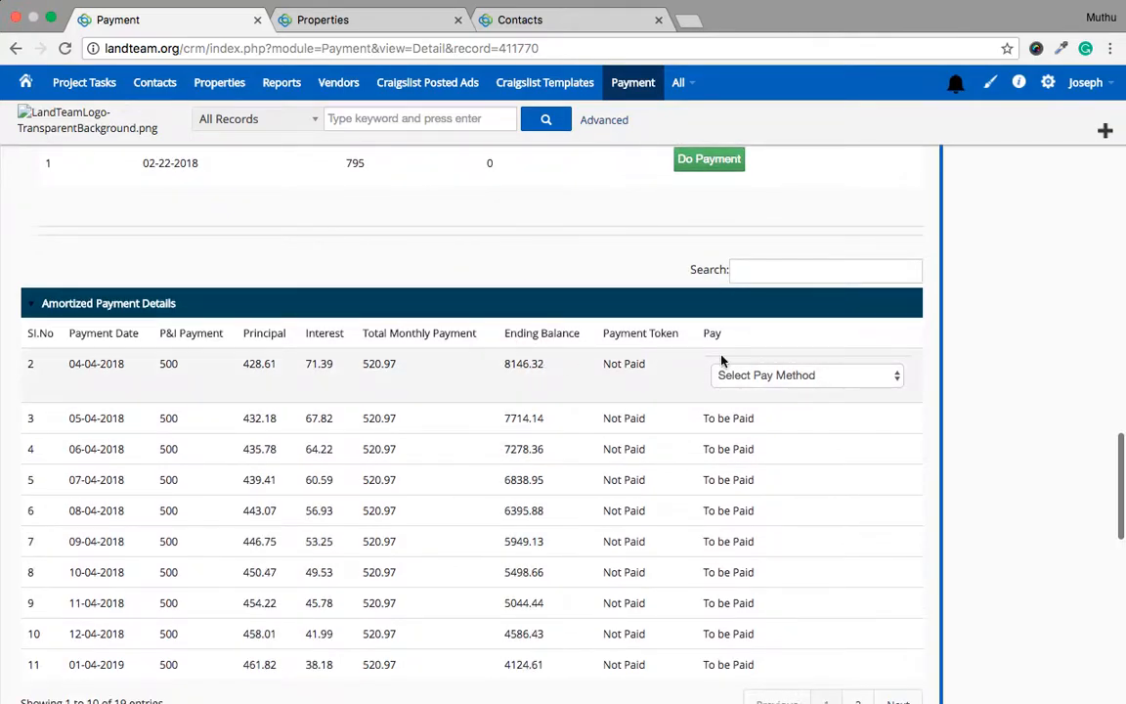
click(853, 380)
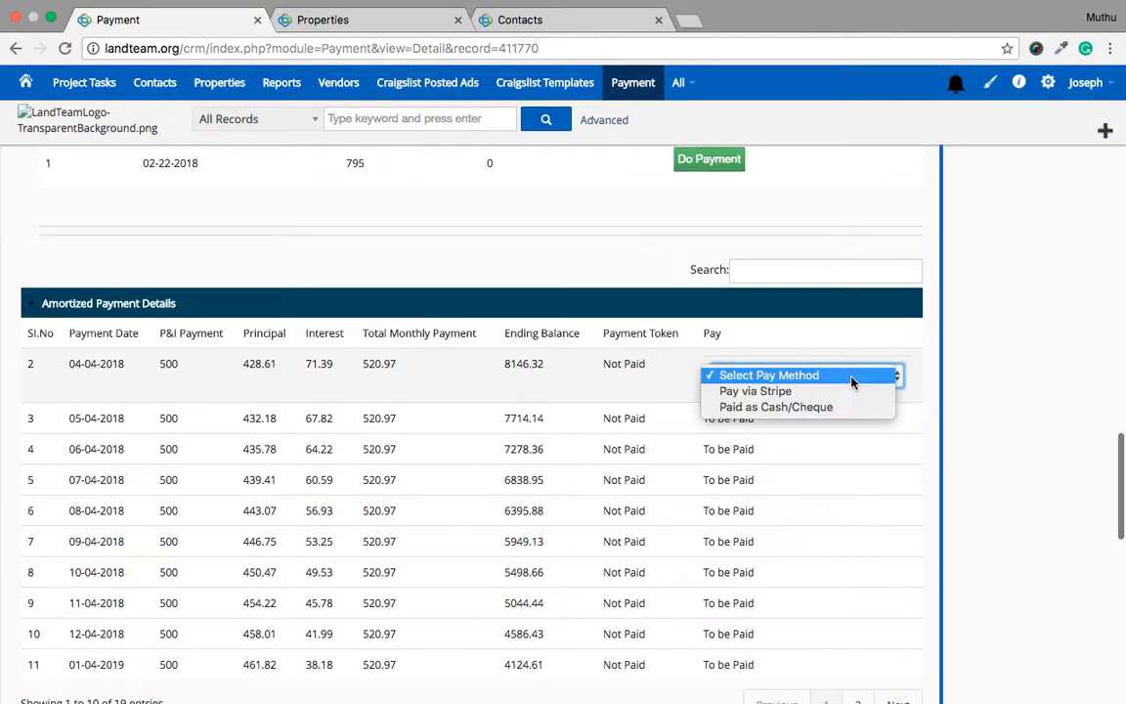
click(809, 407)
click(788, 415)
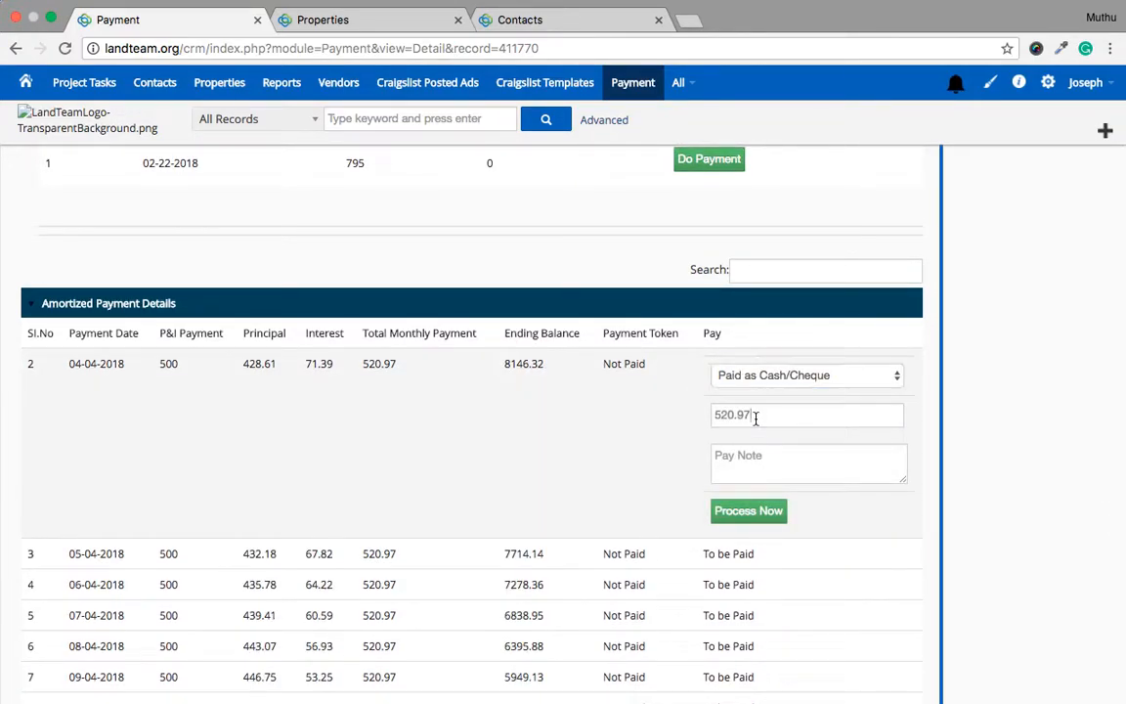
click(774, 476)
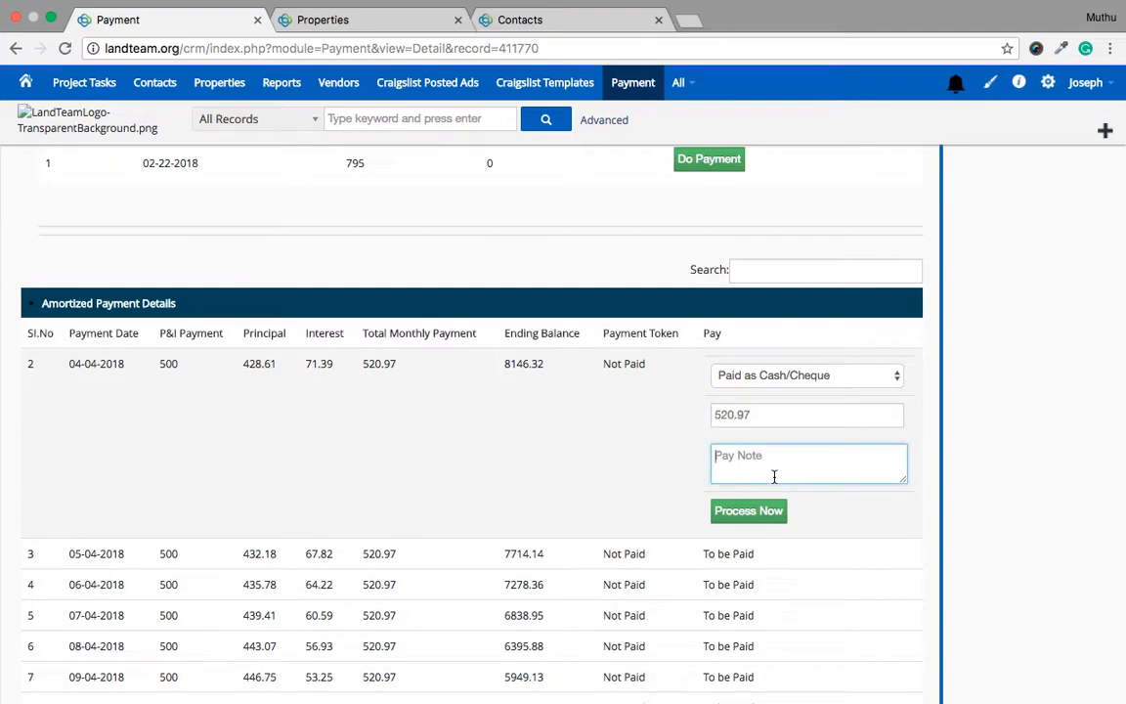
text(Paid via another payment gatew)
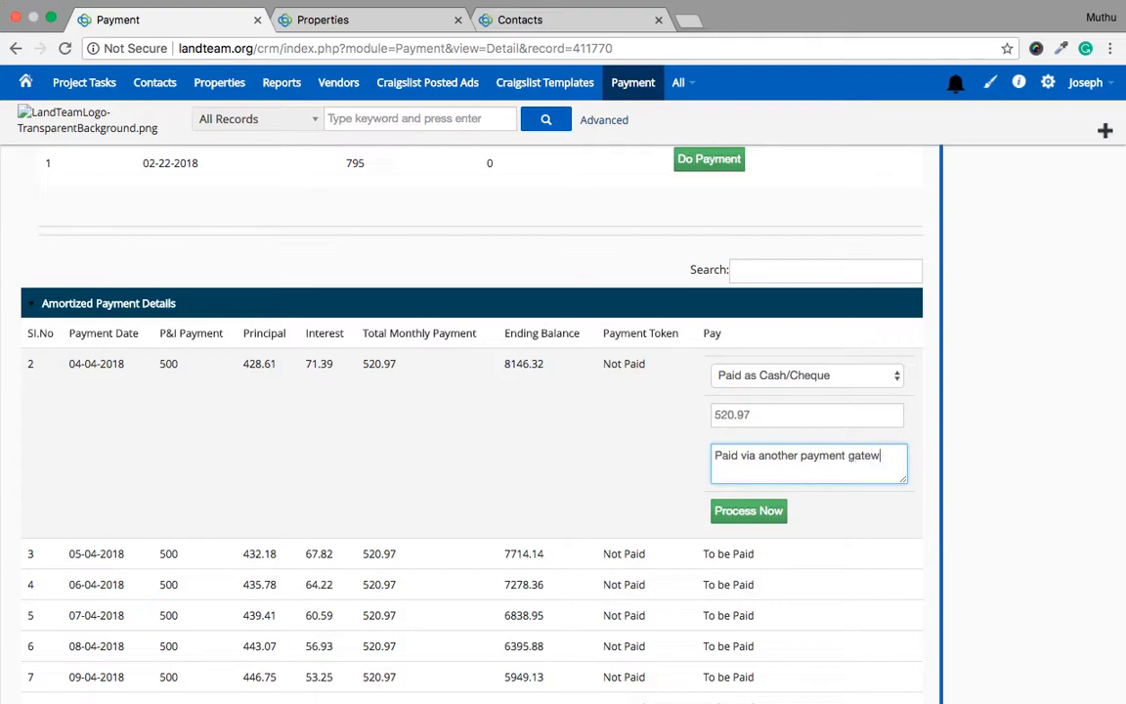
click(752, 511)
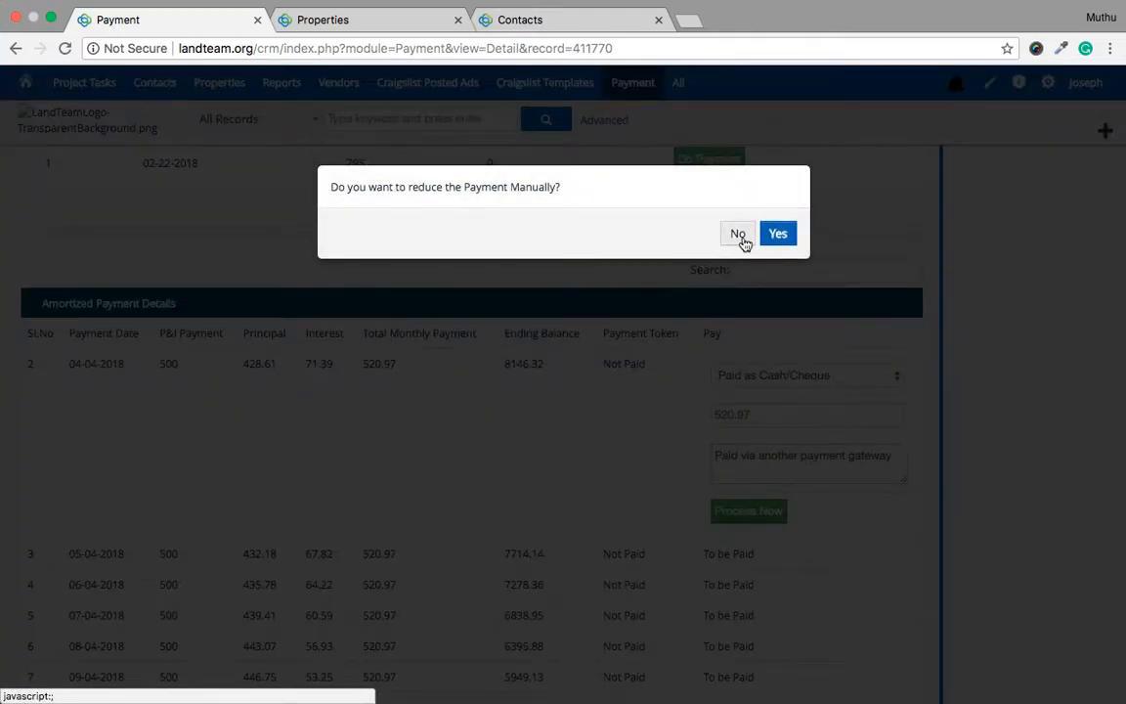
click(780, 239)
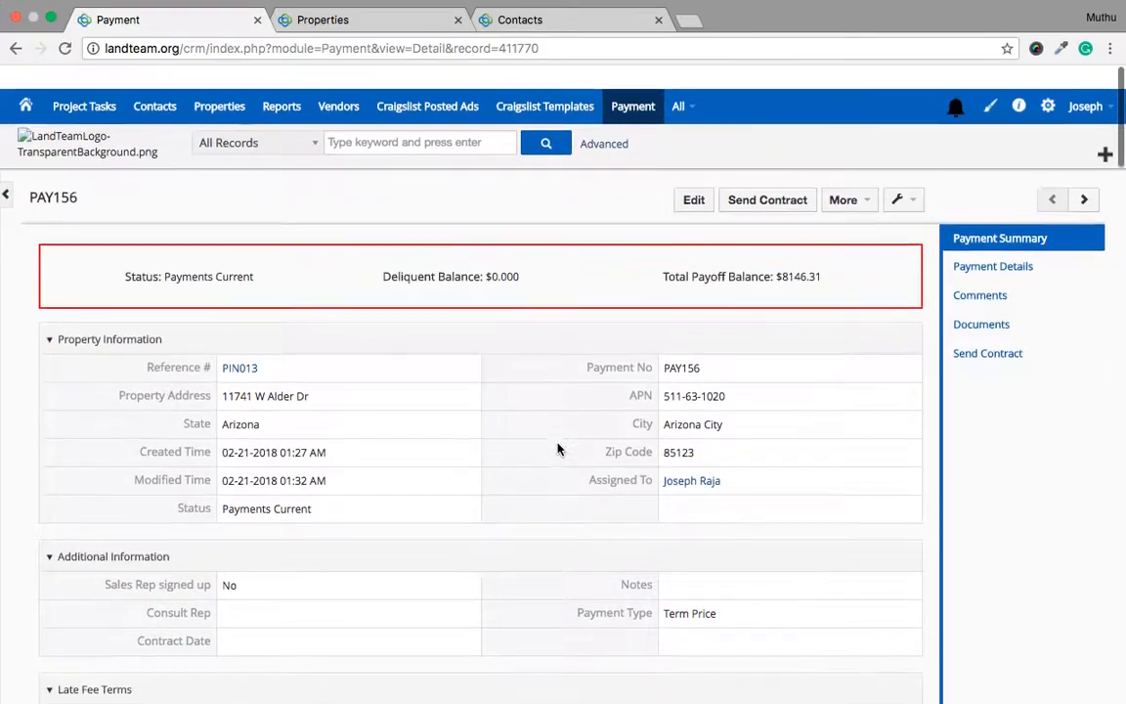
Check the manually recorded payment's entry in Paid Payments Details and the recurring scheduled payment figures.
scroll(557, 449, down, 16)
scroll(558, 449, down, 20)
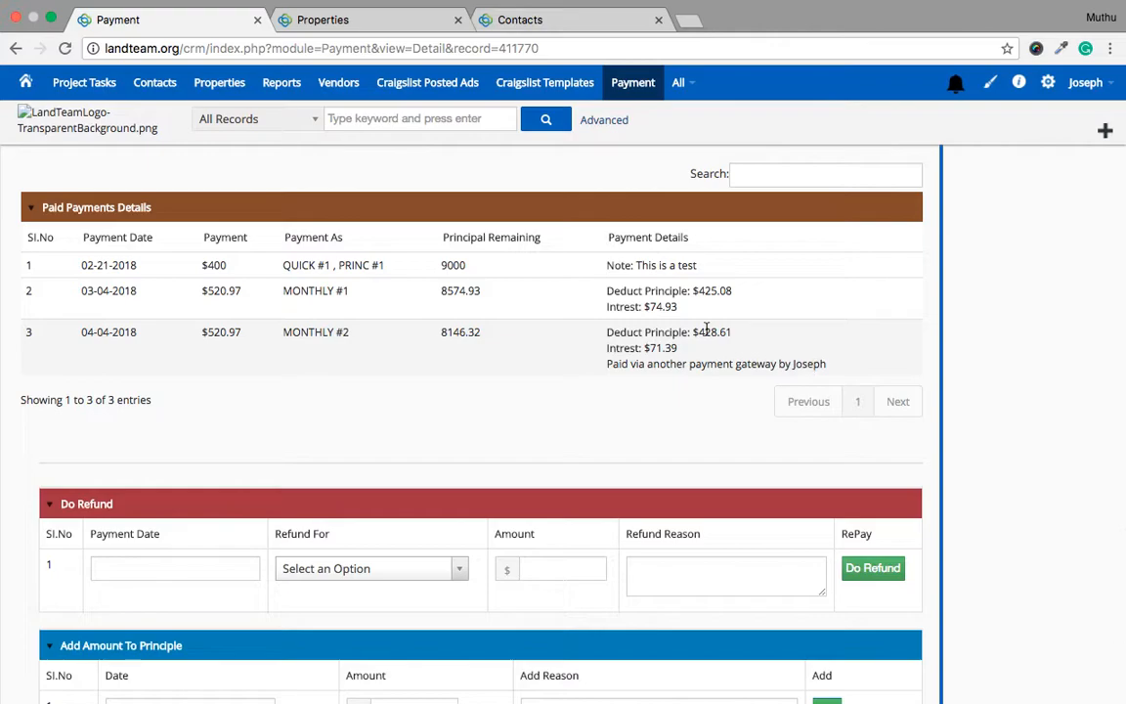
scroll(706, 330, up, 20)
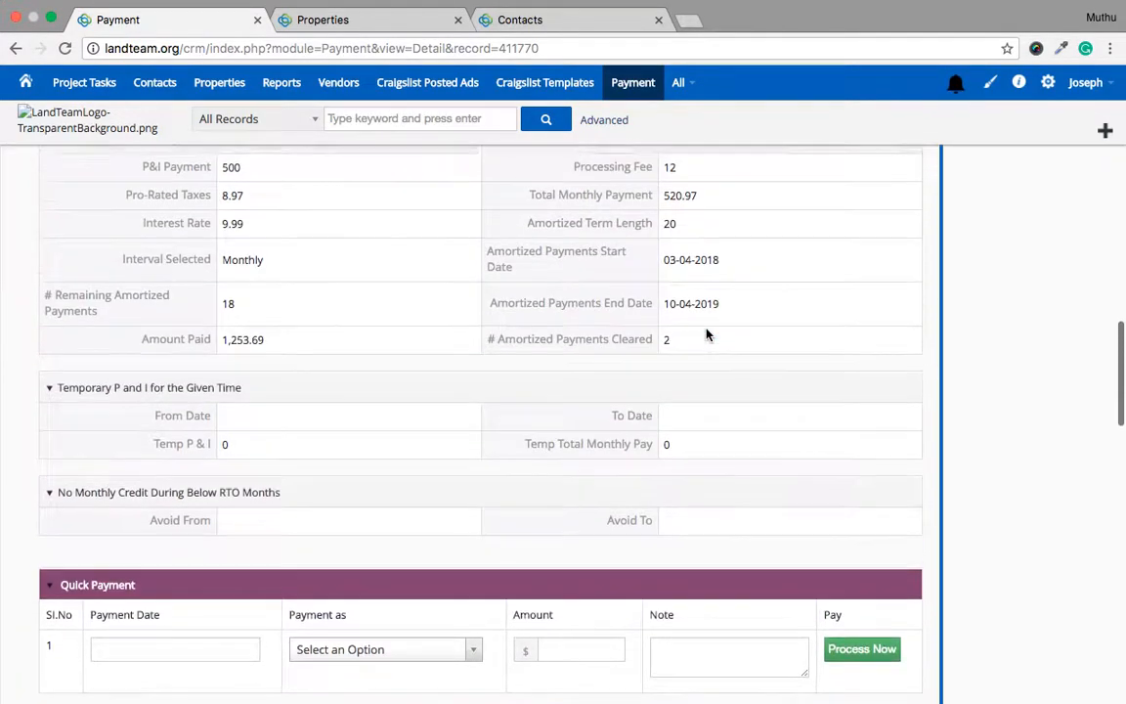
Select Pay via Stripe as the pay method for the 05-04-2018 amortized payment.
scroll(707, 334, down, 10)
click(743, 314)
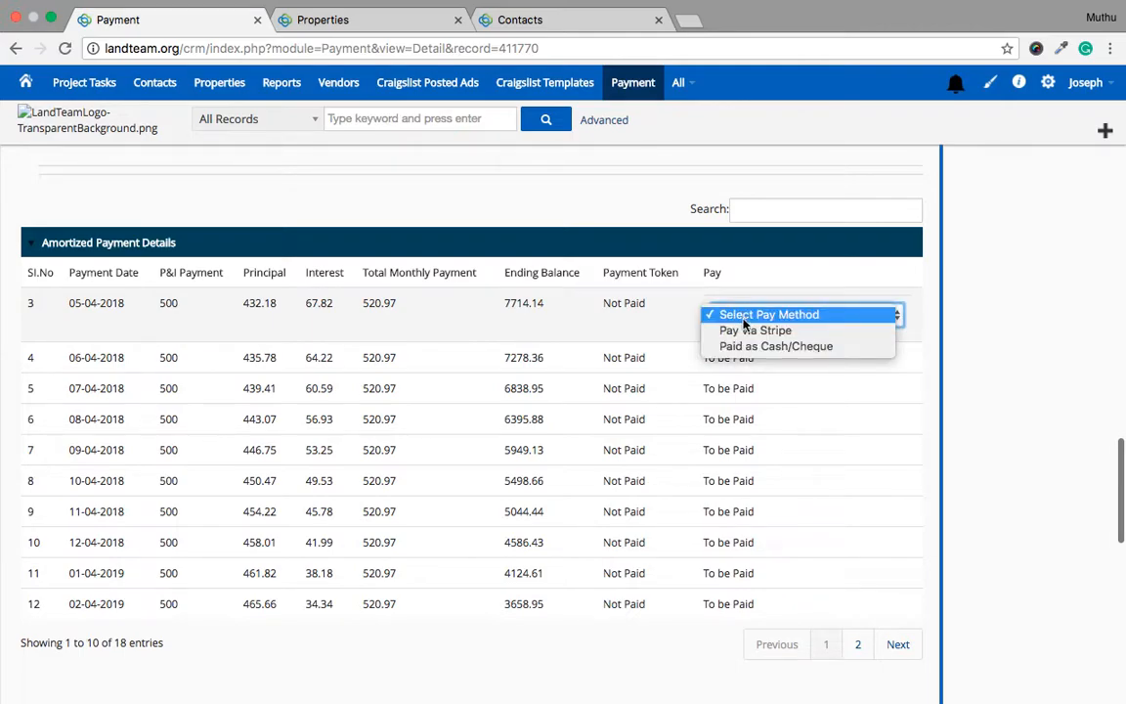
click(749, 332)
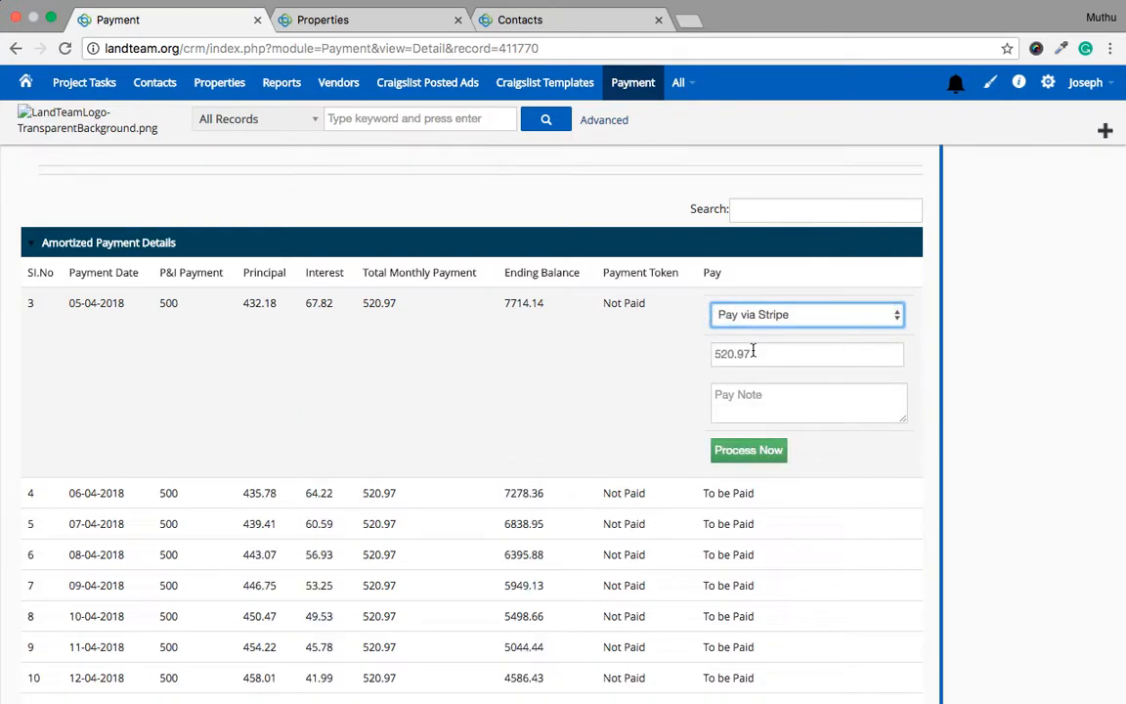
click(617, 369)
Open the payment record for editing and set the P&I Payment in Recurring Scheduled Payments to 700.
scroll(618, 368, up, 20)
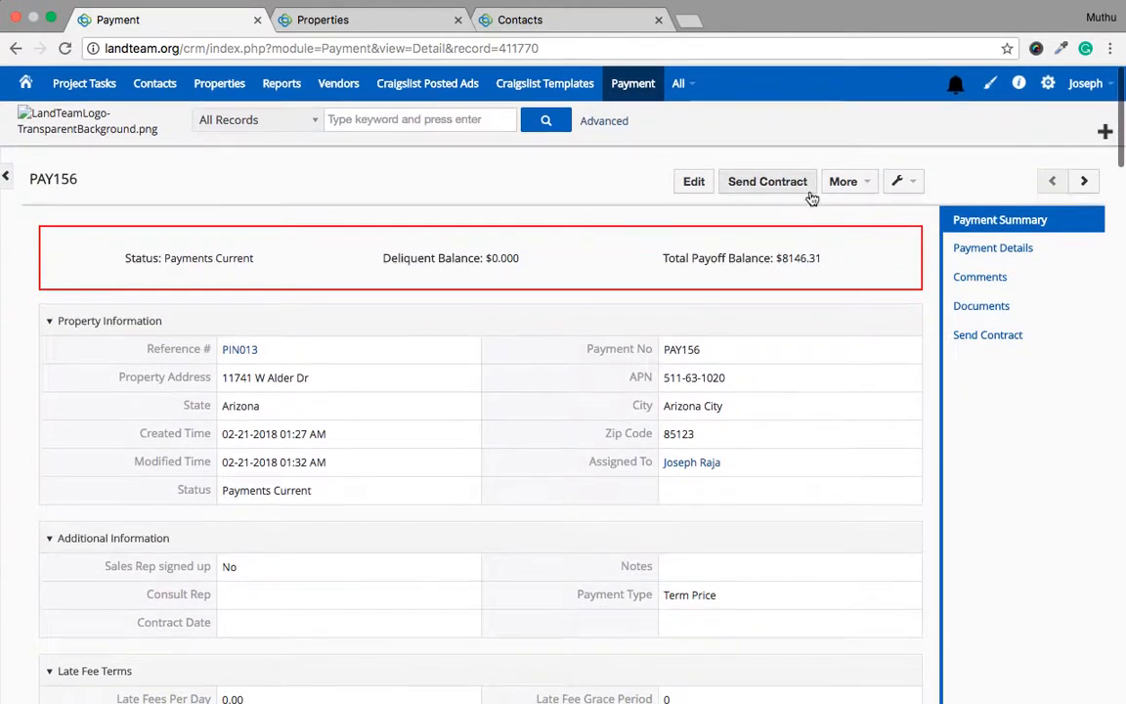
click(694, 192)
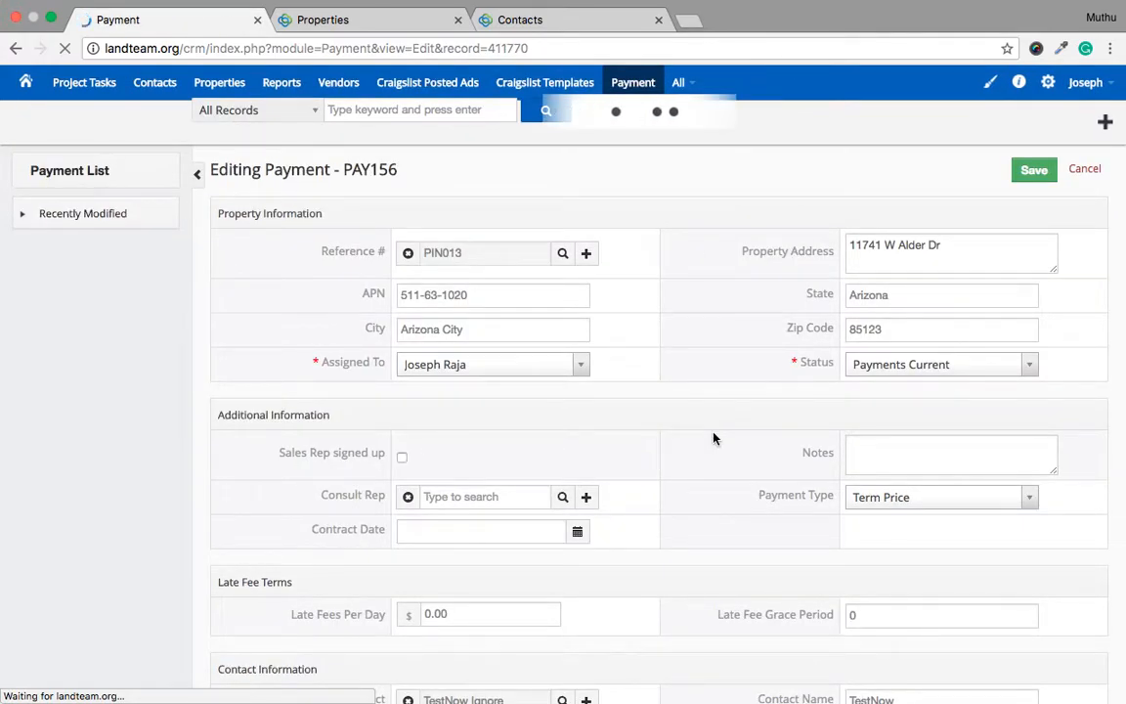
scroll(714, 438, down, 2)
scroll(714, 438, down, 9)
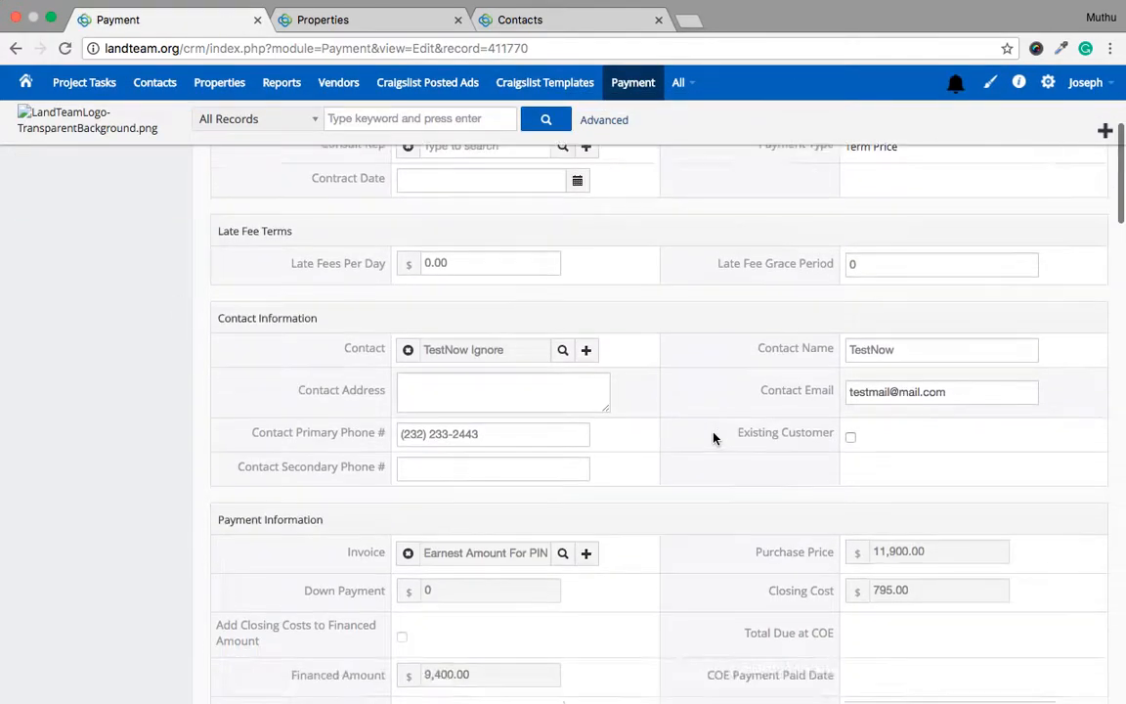
scroll(714, 438, up, 1)
scroll(714, 437, down, 8)
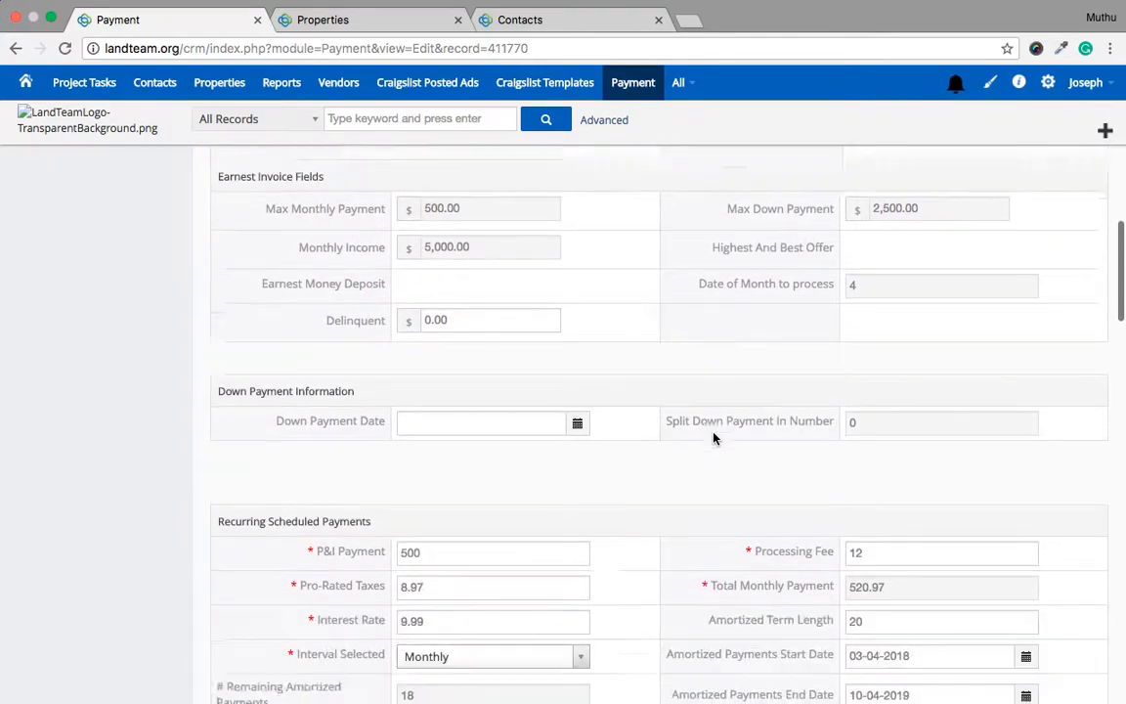
double_click(468, 251)
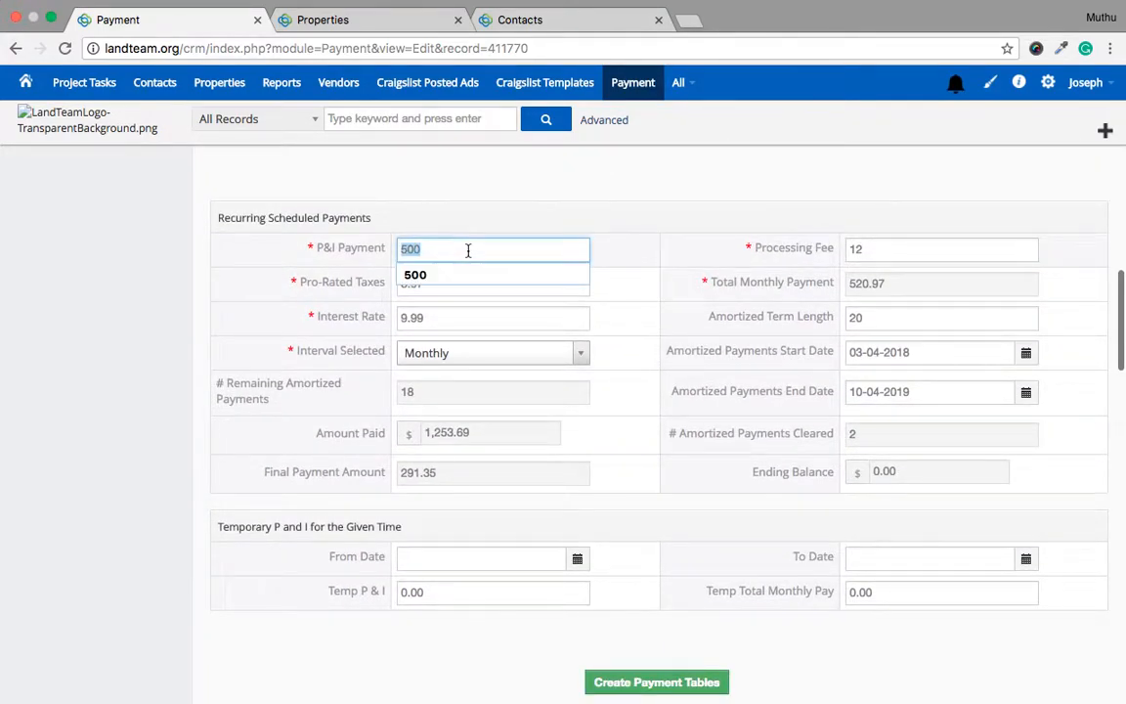
text(700)
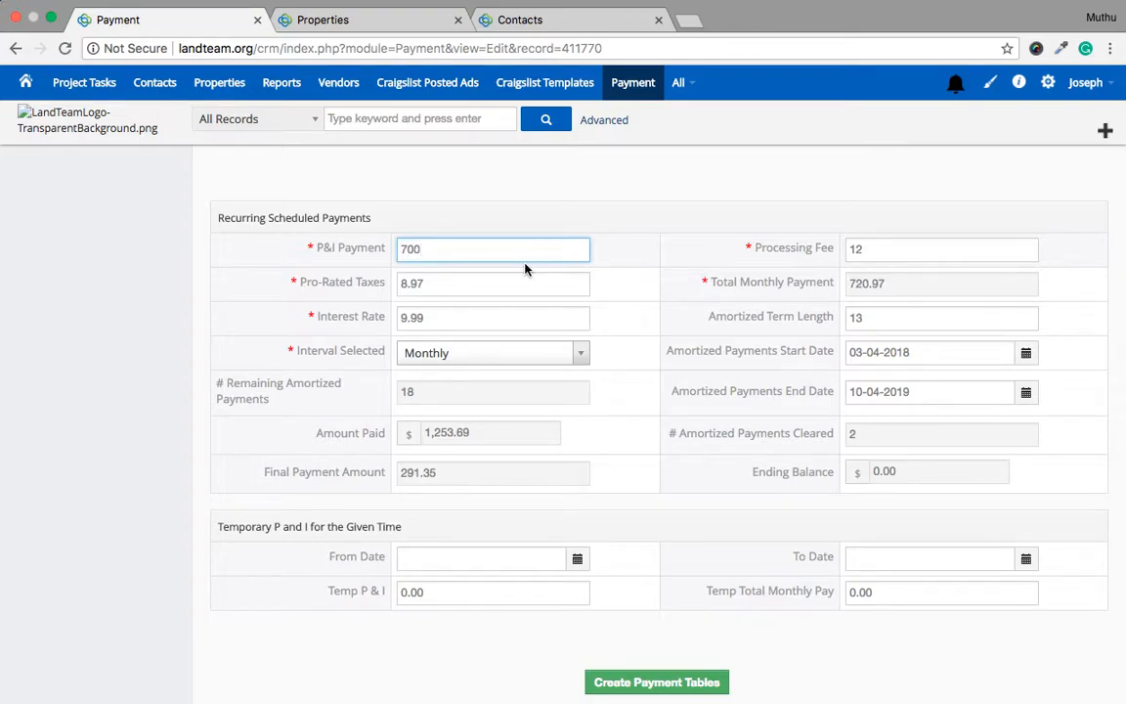
Set the interest rate of the recurring scheduled payments to 7.99 and review the amortized payment table.
double_click(460, 321)
click(403, 318)
key(BackSpace)
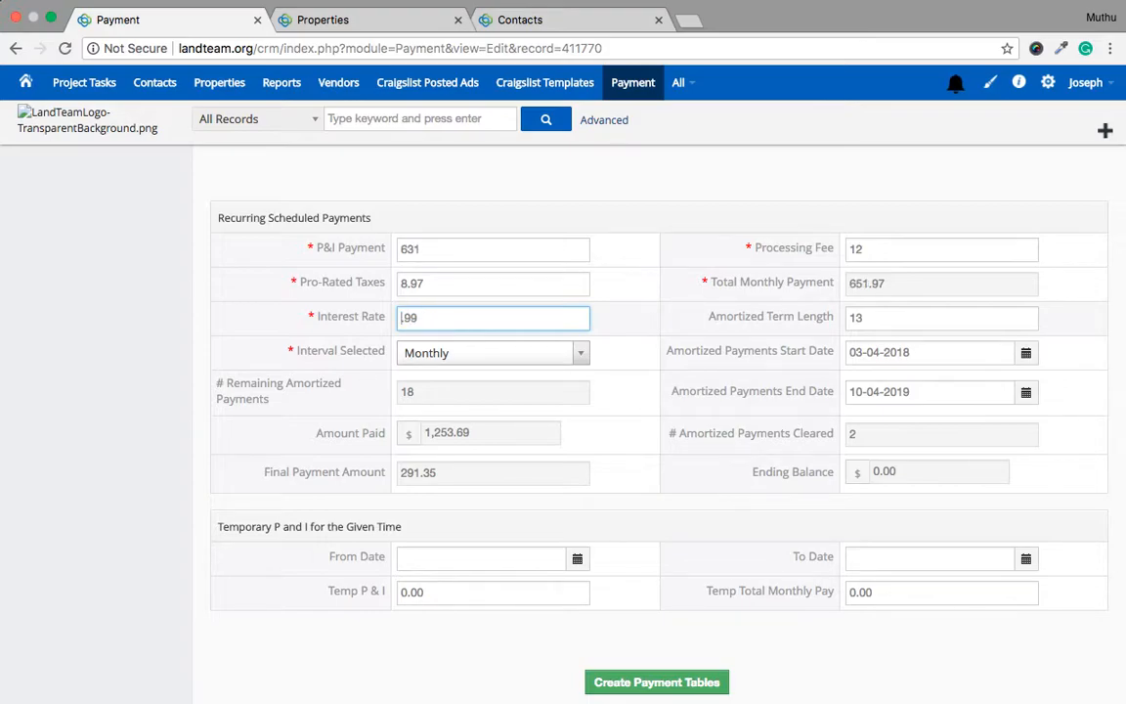
text(7)
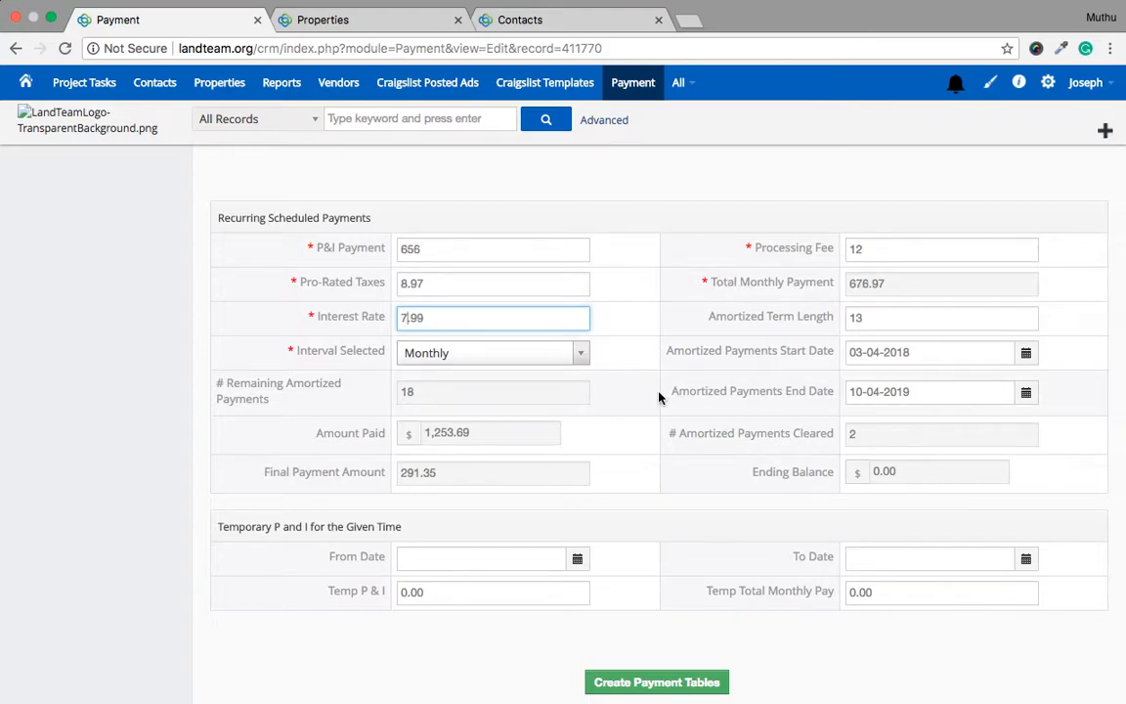
scroll(658, 397, down, 1)
scroll(657, 397, down, 5)
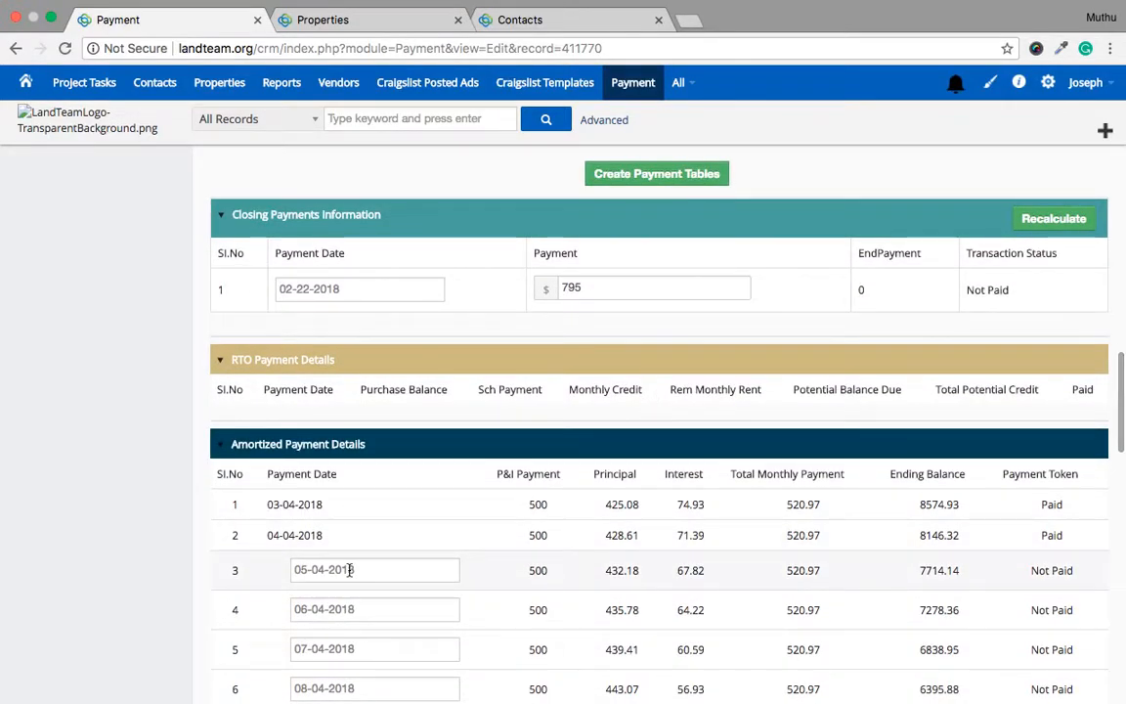
Change the payment date of the third amortized payment to 05-06-2018.
click(349, 569)
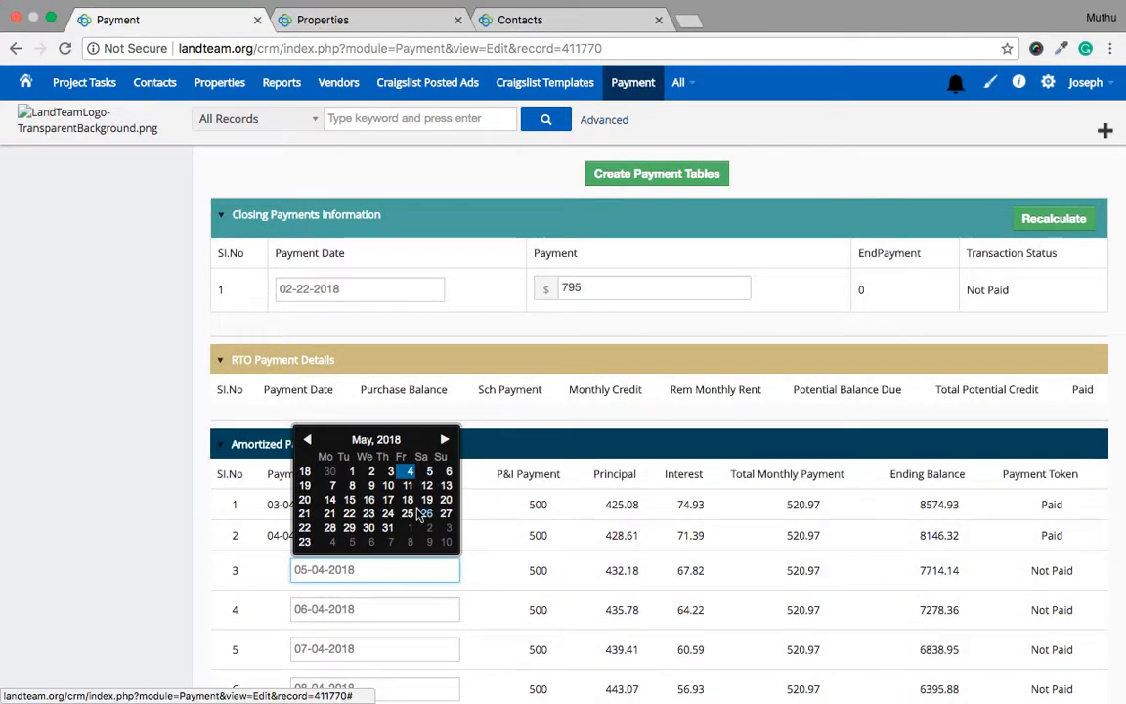
click(193, 578)
scroll(193, 577, down, 2)
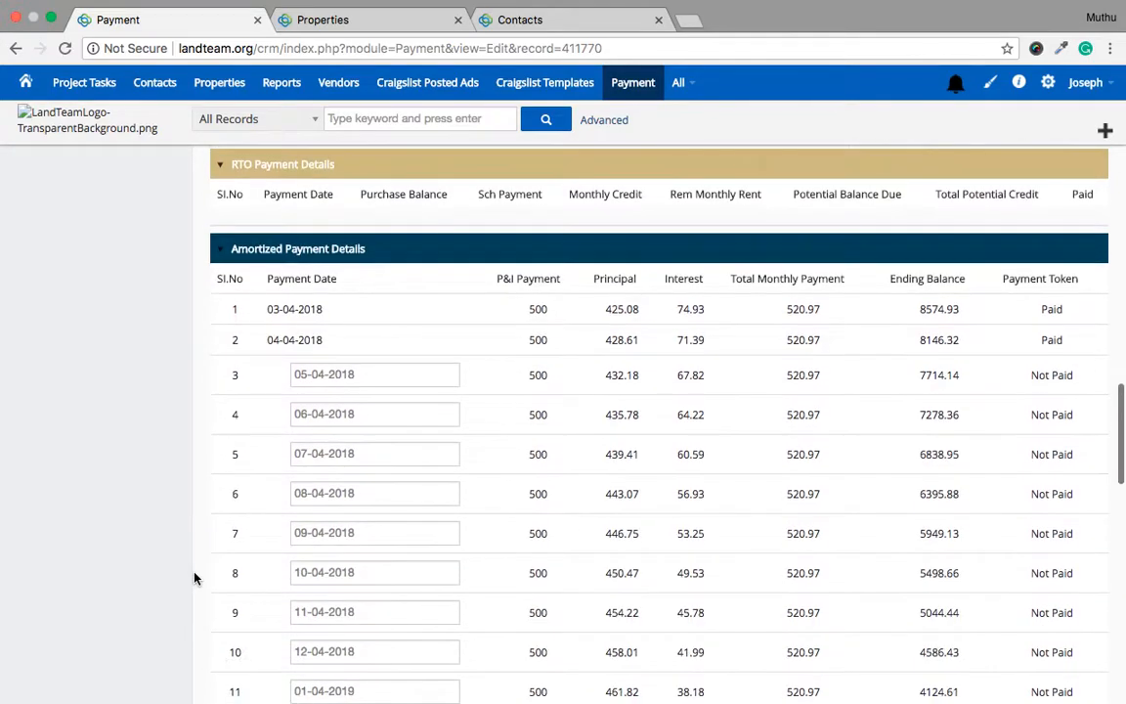
click(381, 373)
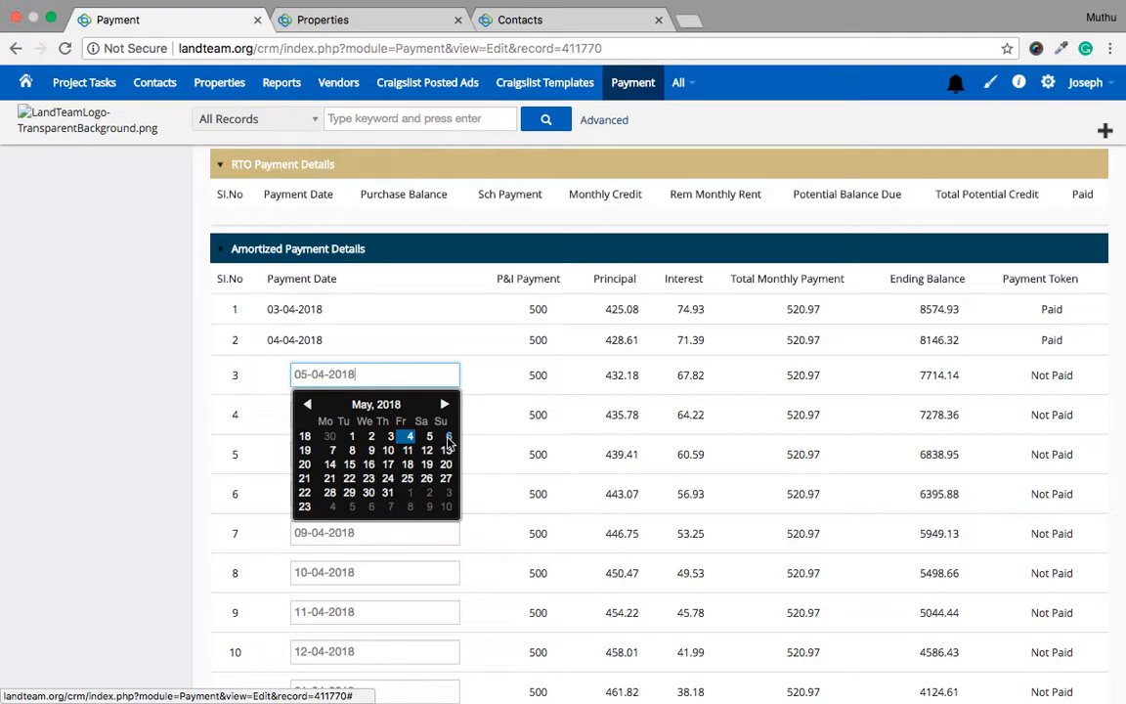
click(448, 438)
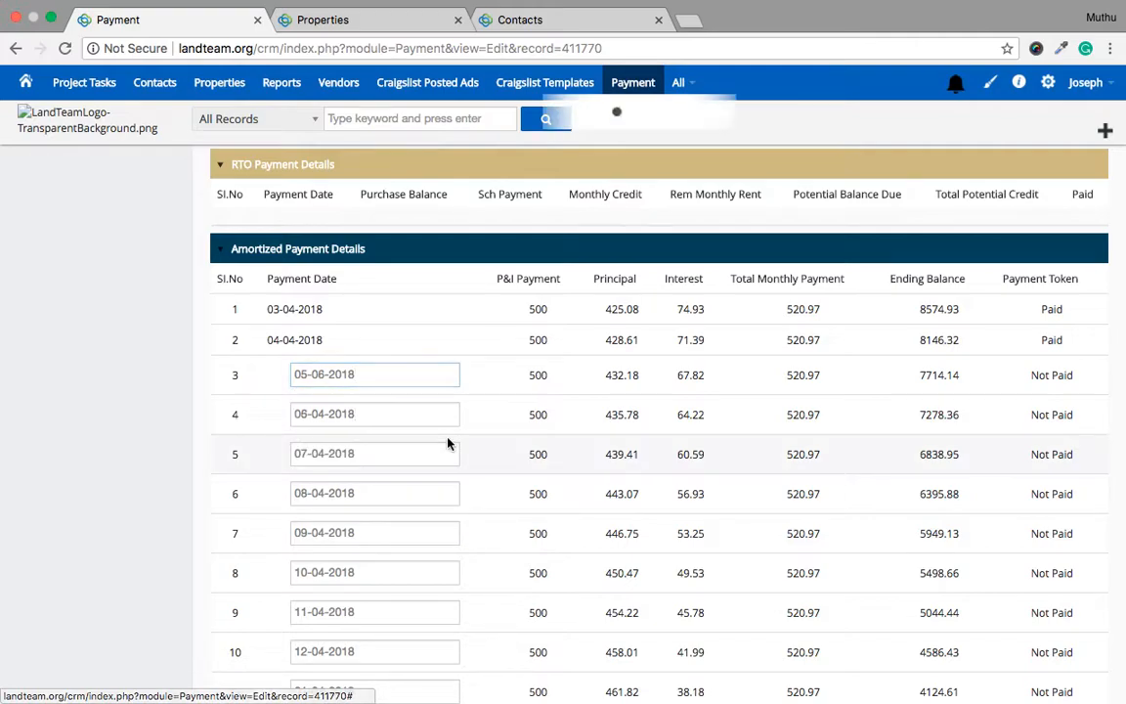
Recreate the payment tables and review the amortized schedule together with the recurring scheduled payment terms.
scroll(568, 372, up, 3)
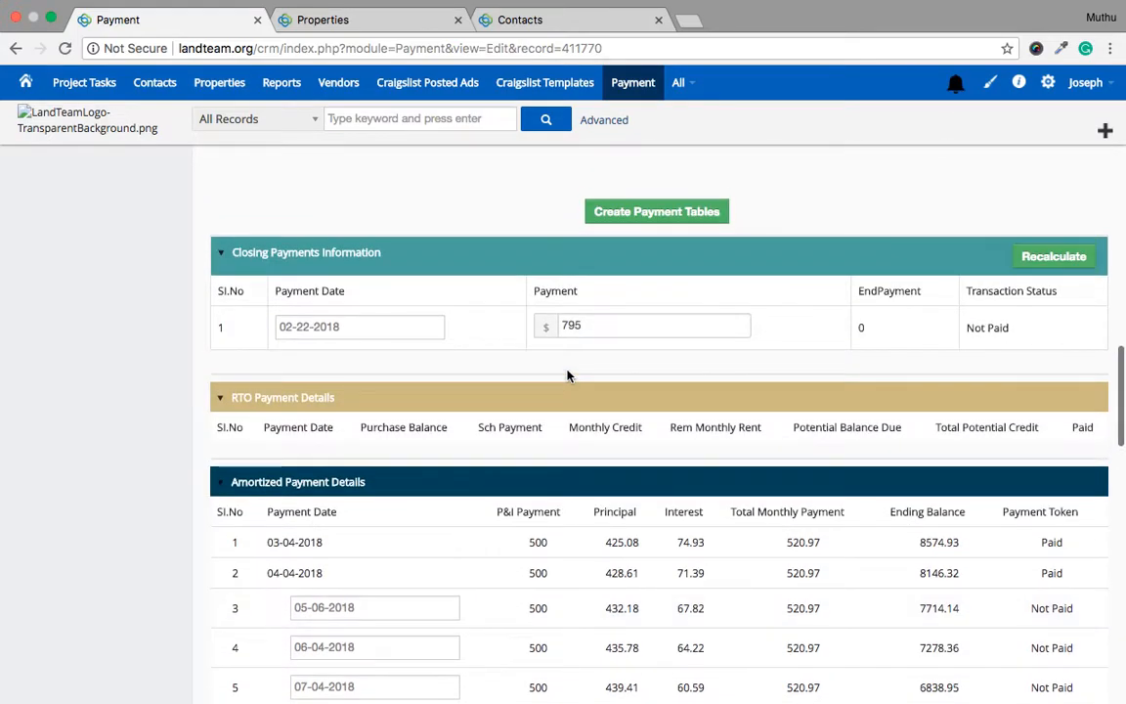
scroll(567, 374, up, 1)
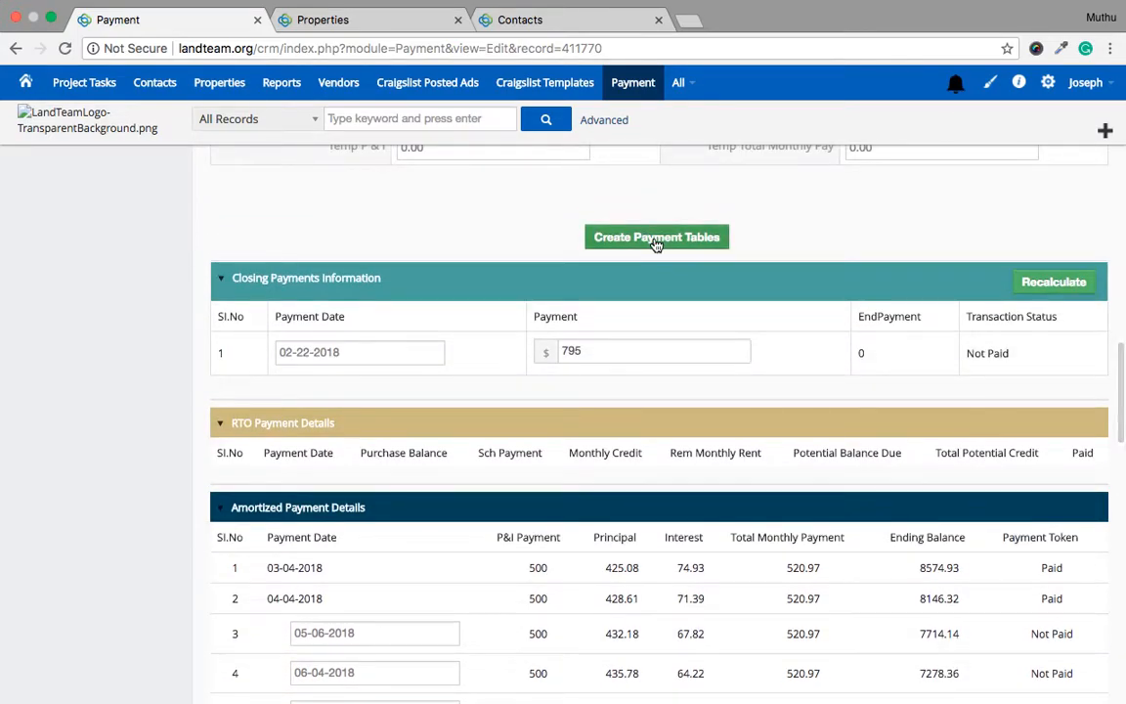
click(656, 237)
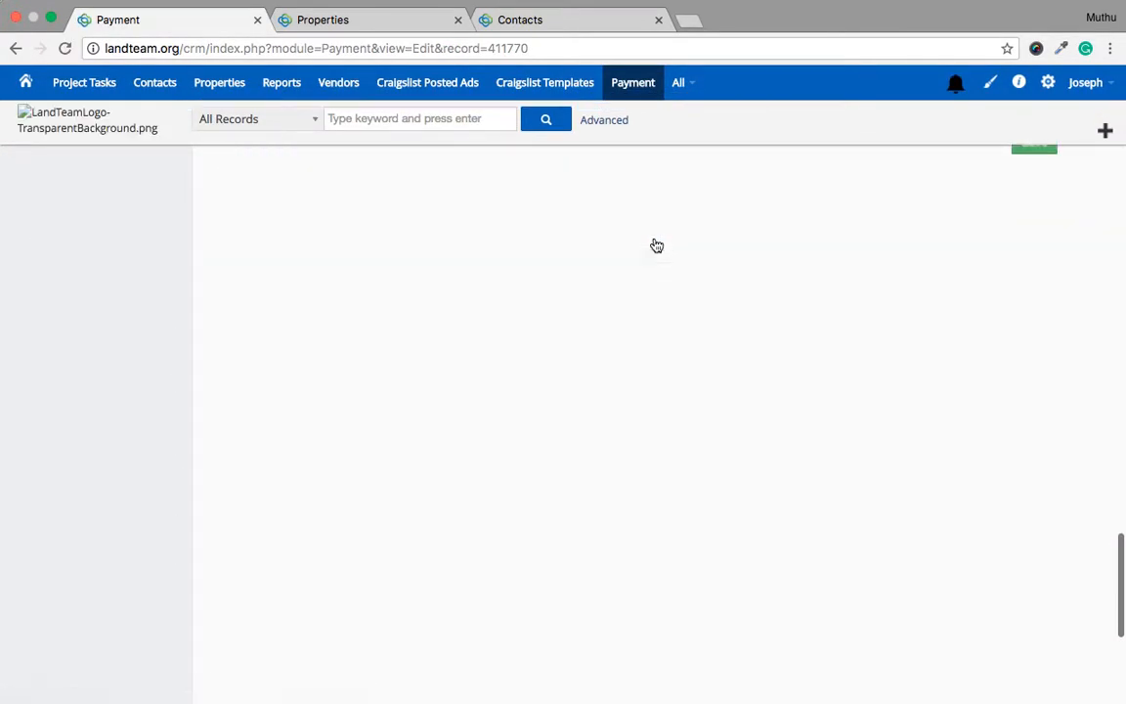
scroll(657, 245, up, 5)
scroll(656, 245, up, 3)
scroll(657, 246, down, 3)
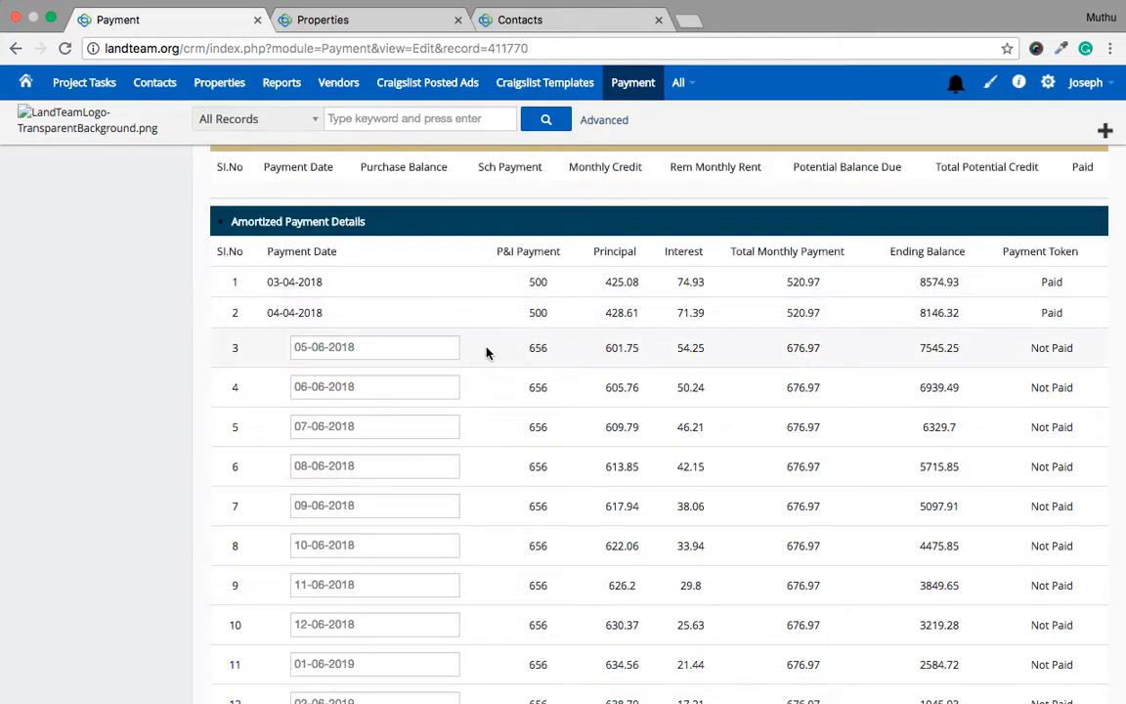
scroll(542, 359, up, 1)
scroll(543, 360, down, 1)
scroll(542, 359, up, 5)
scroll(543, 360, up, 4)
scroll(543, 361, down, 1)
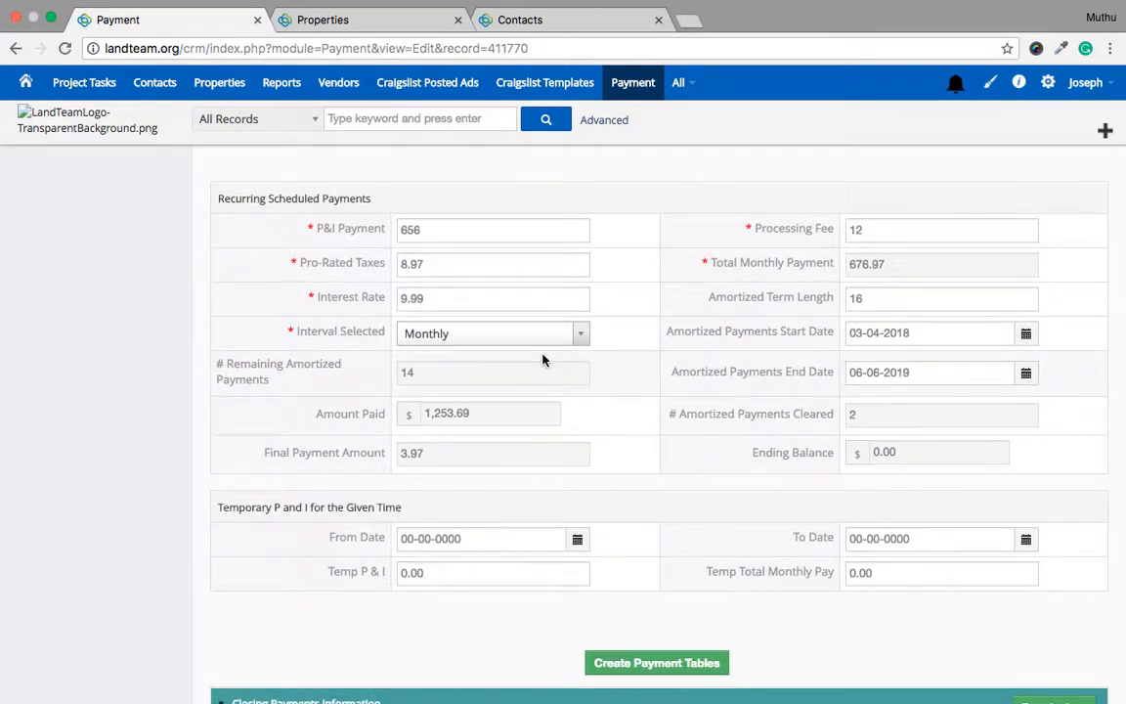
Save the edited payment record with its reworked amortized schedule.
scroll(542, 360, down, 10)
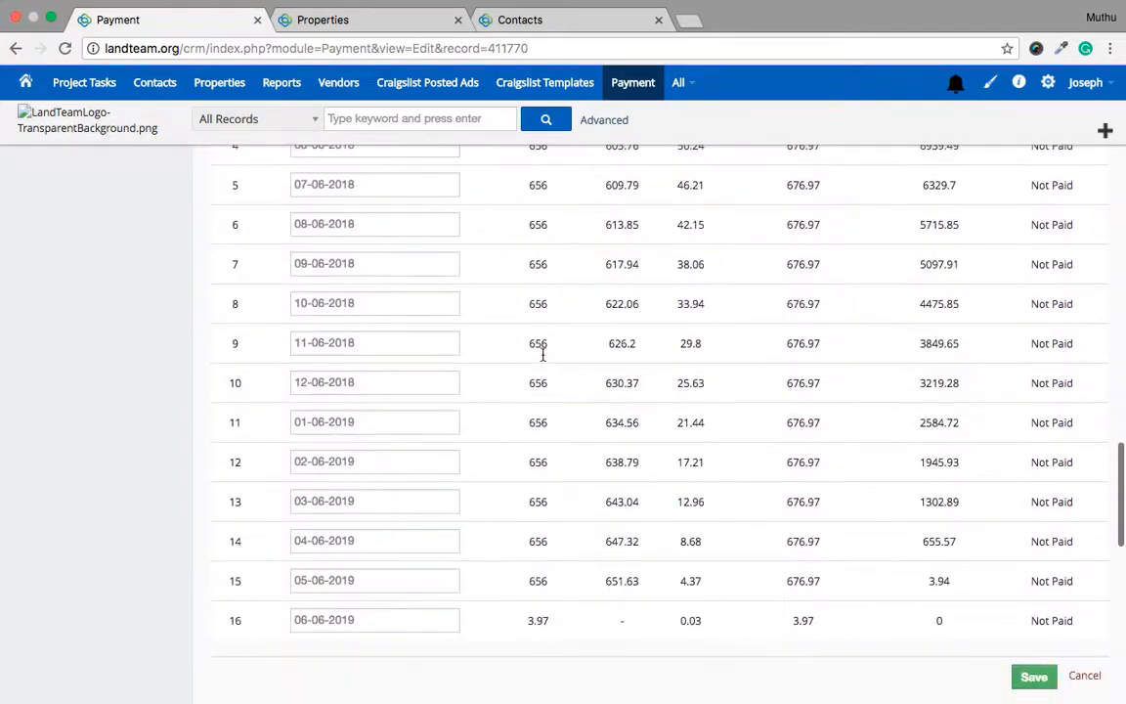
scroll(542, 354, down, 4)
click(1024, 314)
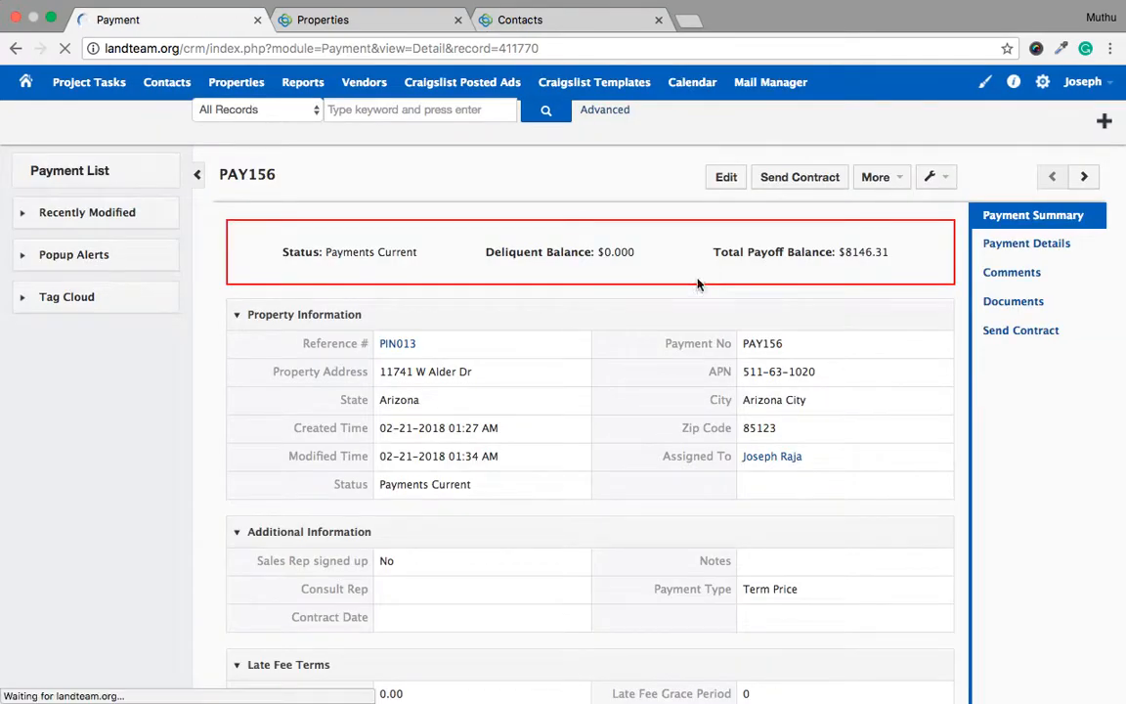
Process a Stripe payment of 376.97 for the 05-06-2018 amortized payment with the note "Partial Payment".
scroll(662, 547, down, 5)
scroll(662, 551, down, 20)
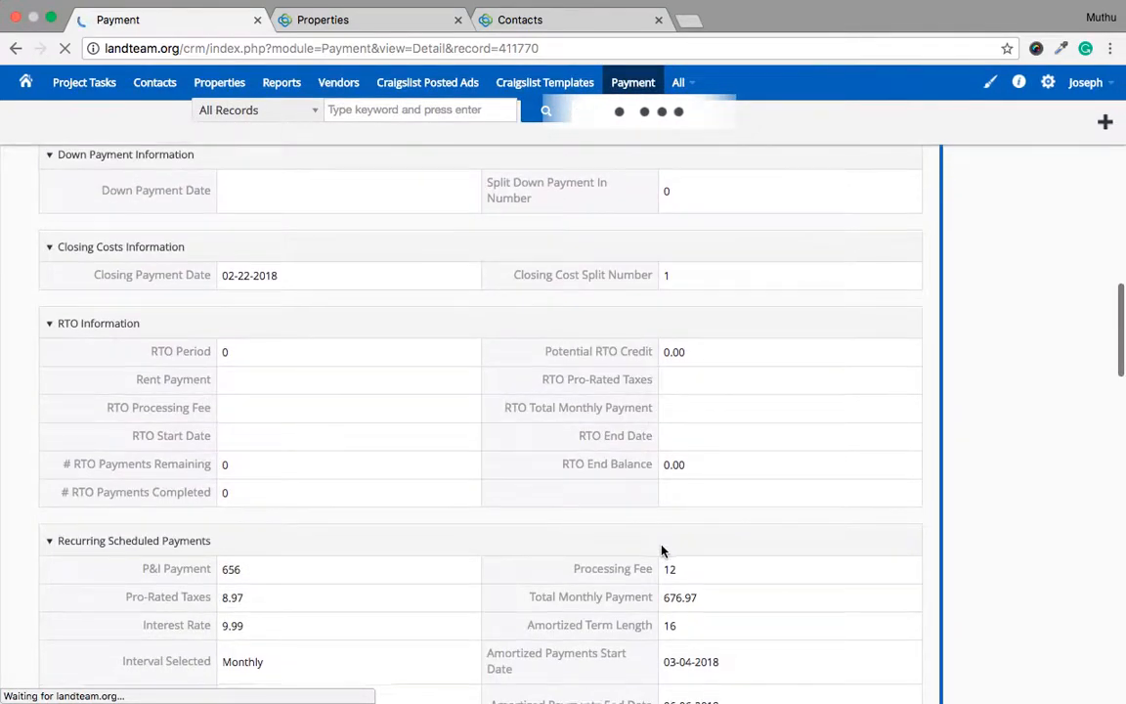
scroll(661, 550, down, 3)
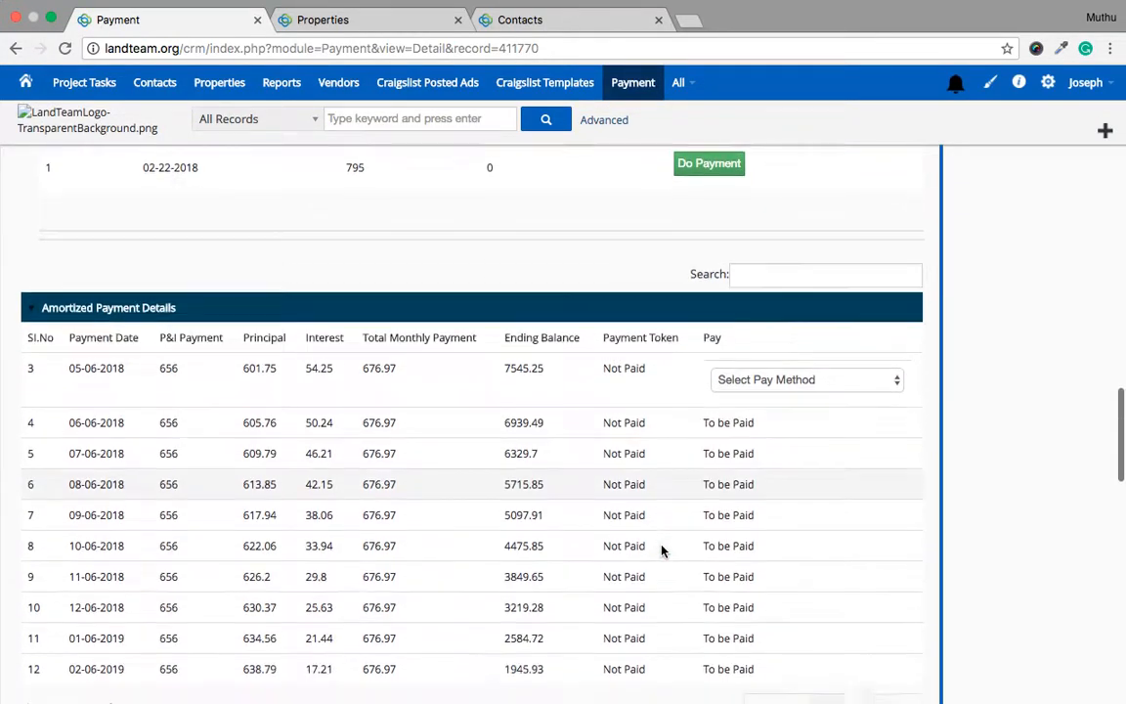
click(759, 390)
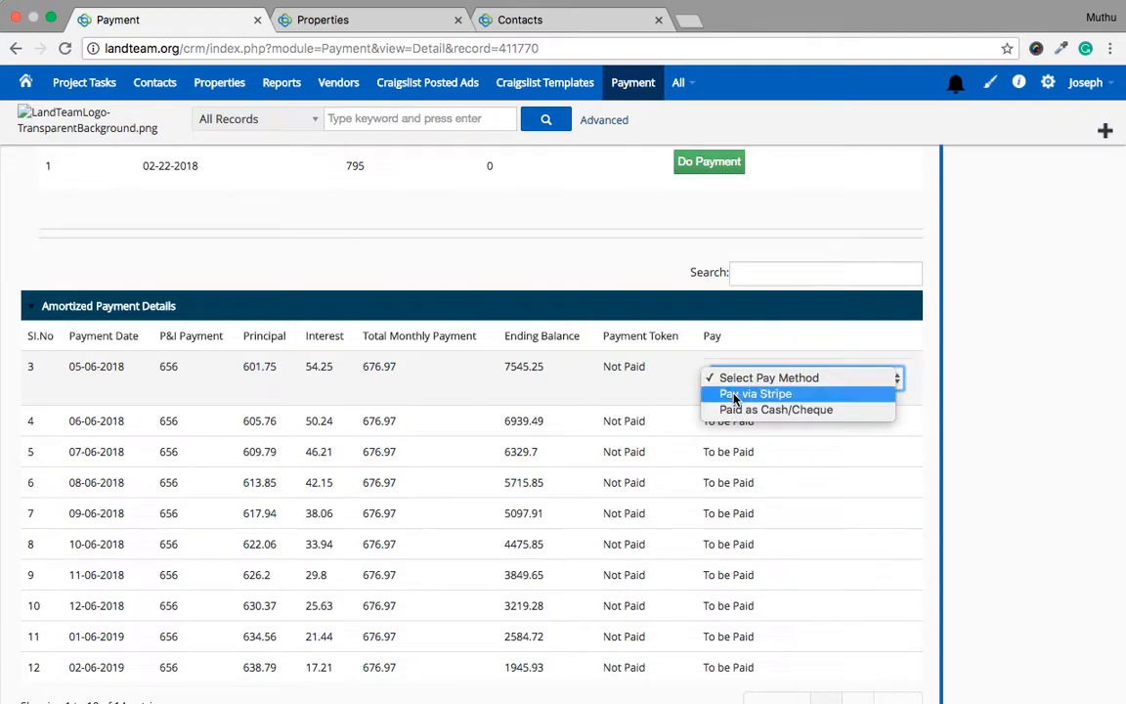
click(735, 394)
click(738, 418)
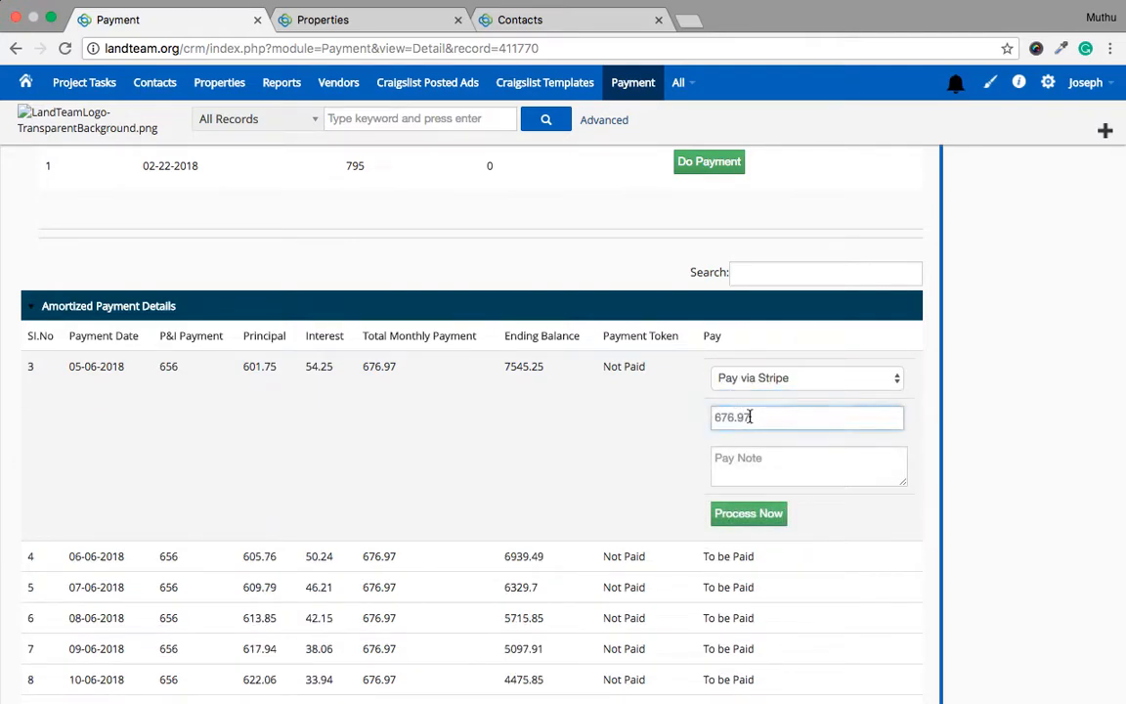
key(BackSpace)
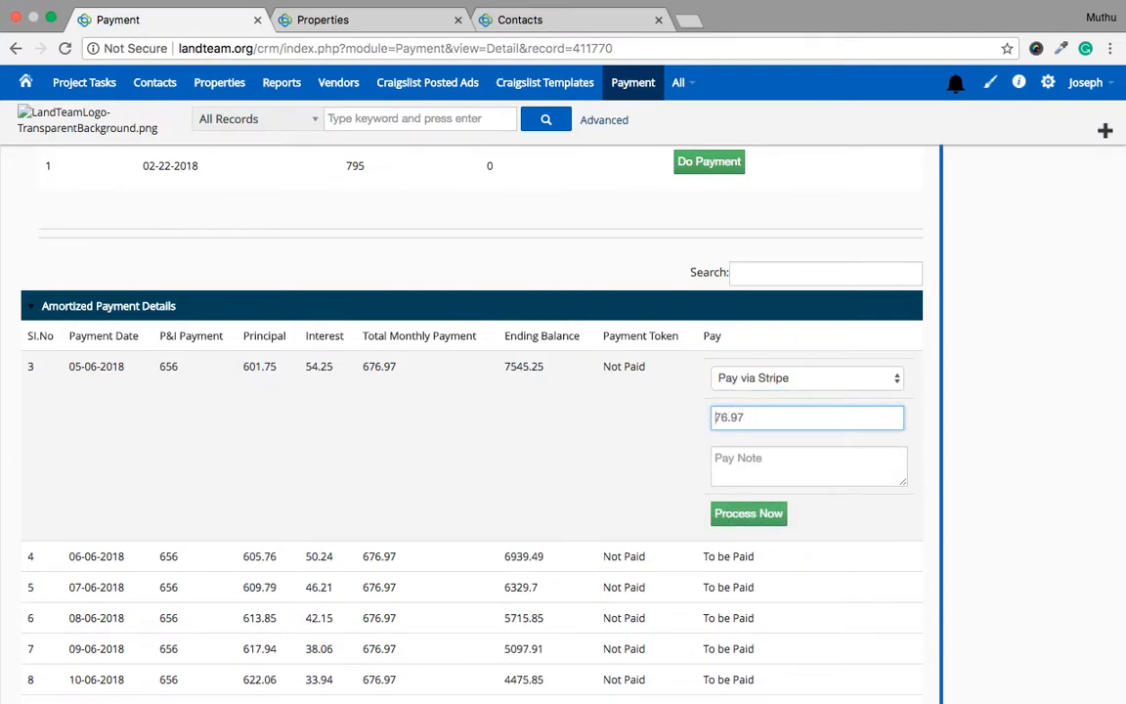
click(783, 460)
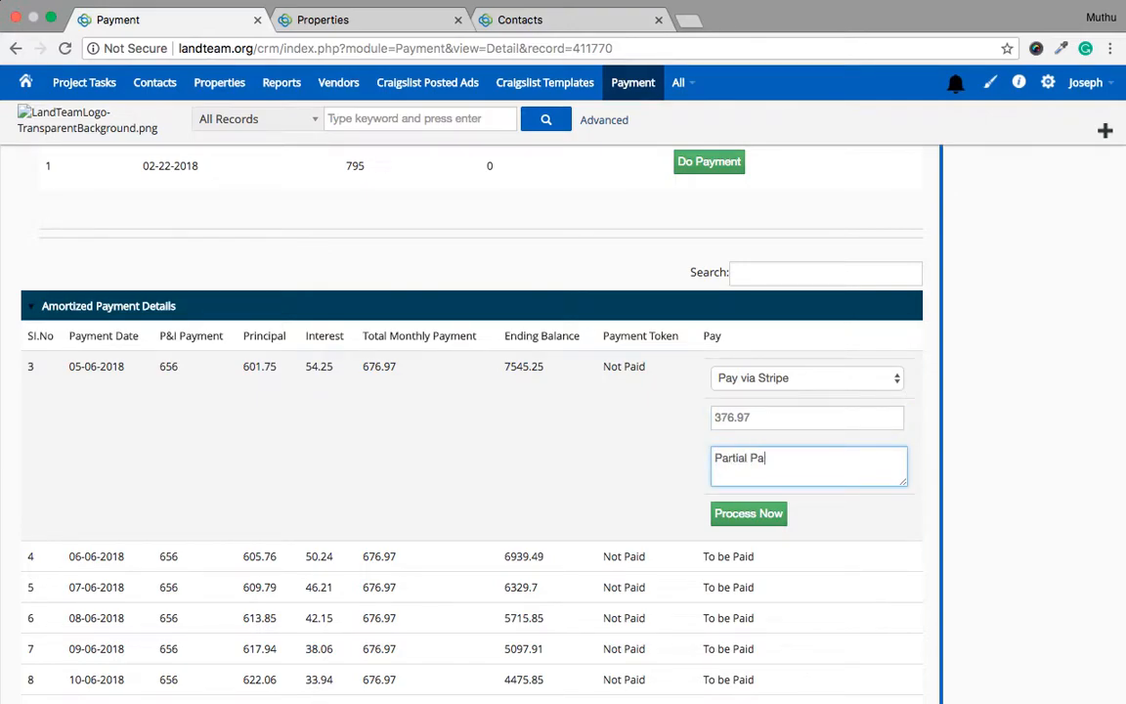
click(739, 514)
click(779, 232)
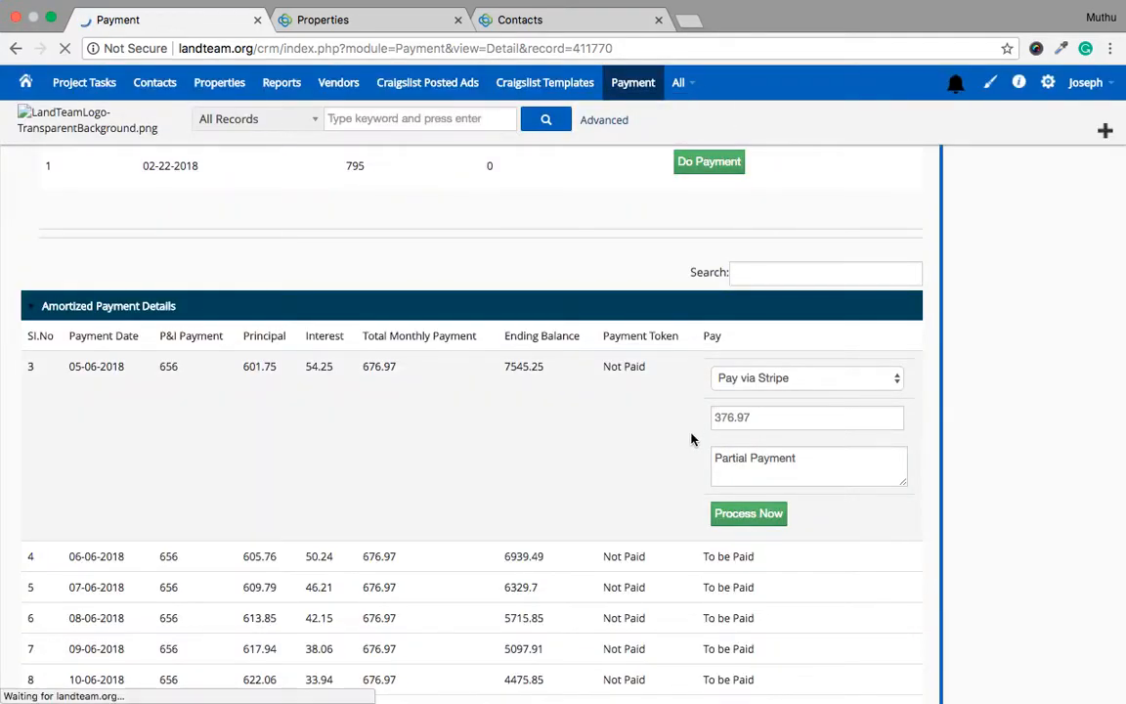
Check how the partial payment is recorded in the amortized and paid payment tables and in the total payoff balance.
scroll(691, 439, down, 10)
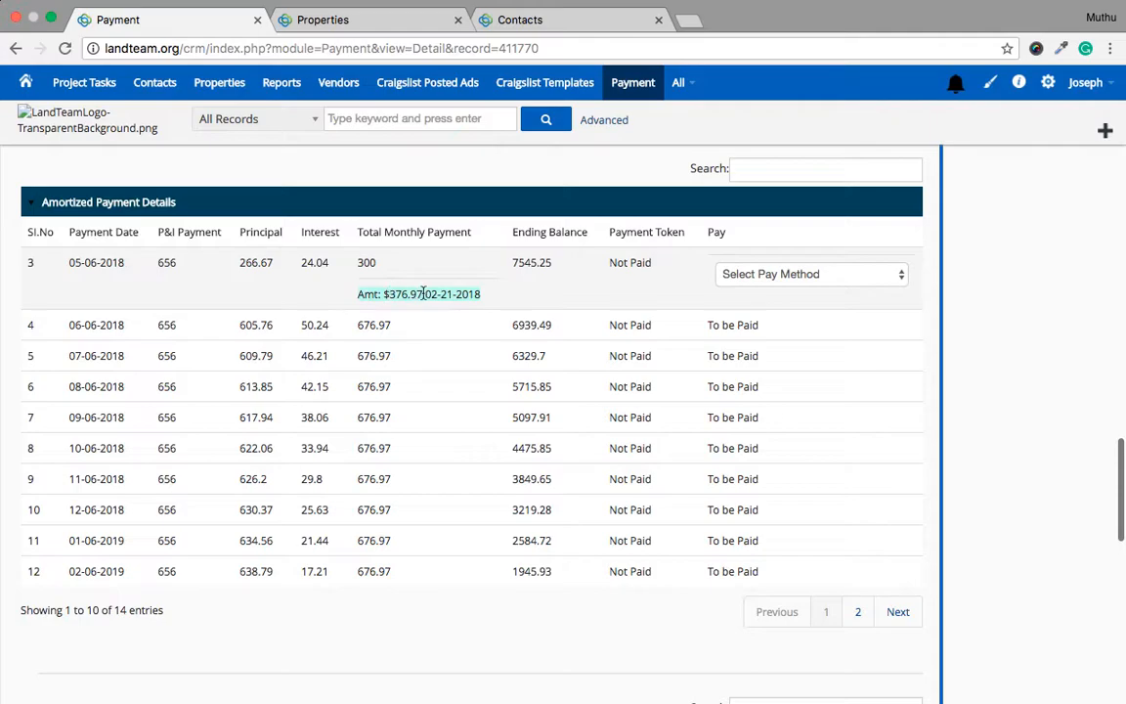
scroll(521, 320, down, 5)
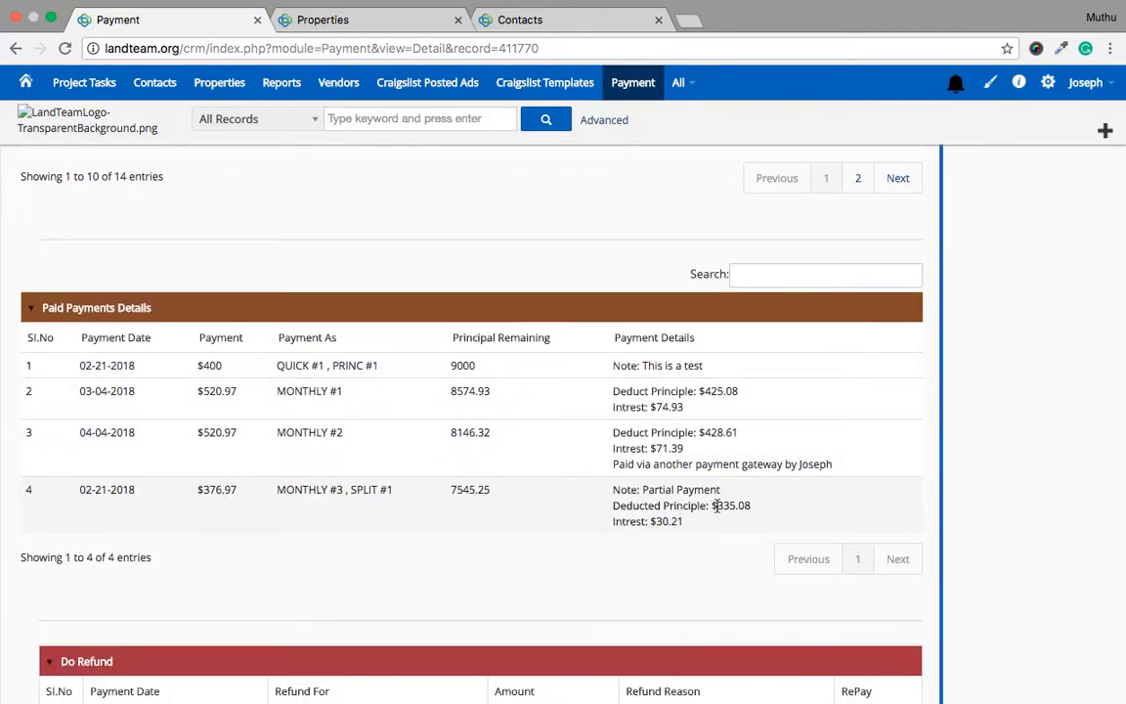
scroll(716, 505, up, 15)
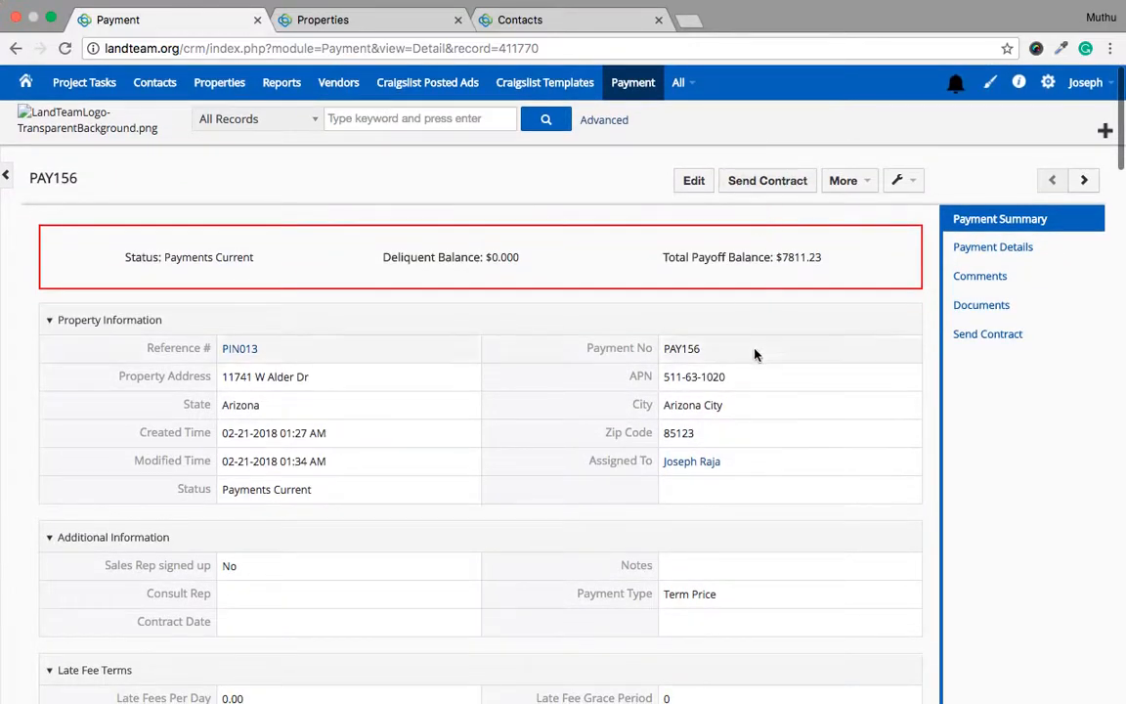
scroll(695, 335, down, 20)
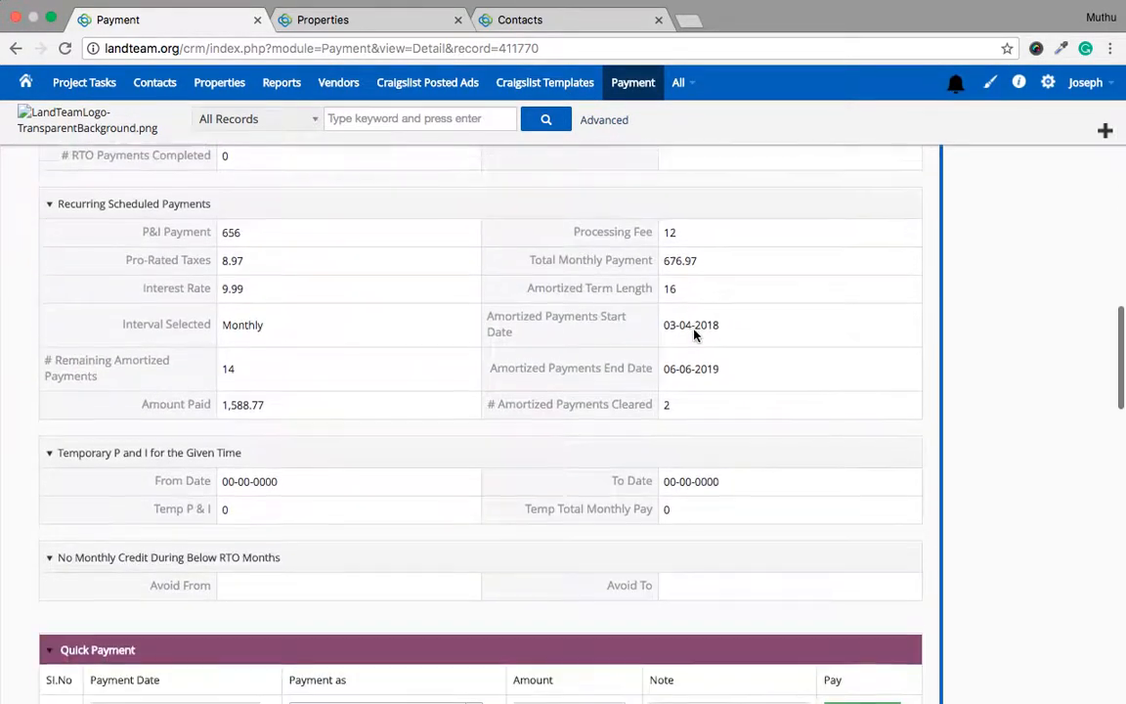
View which payments can be chosen for a refund in the Do Refund section, leaving none selected.
scroll(694, 330, down, 15)
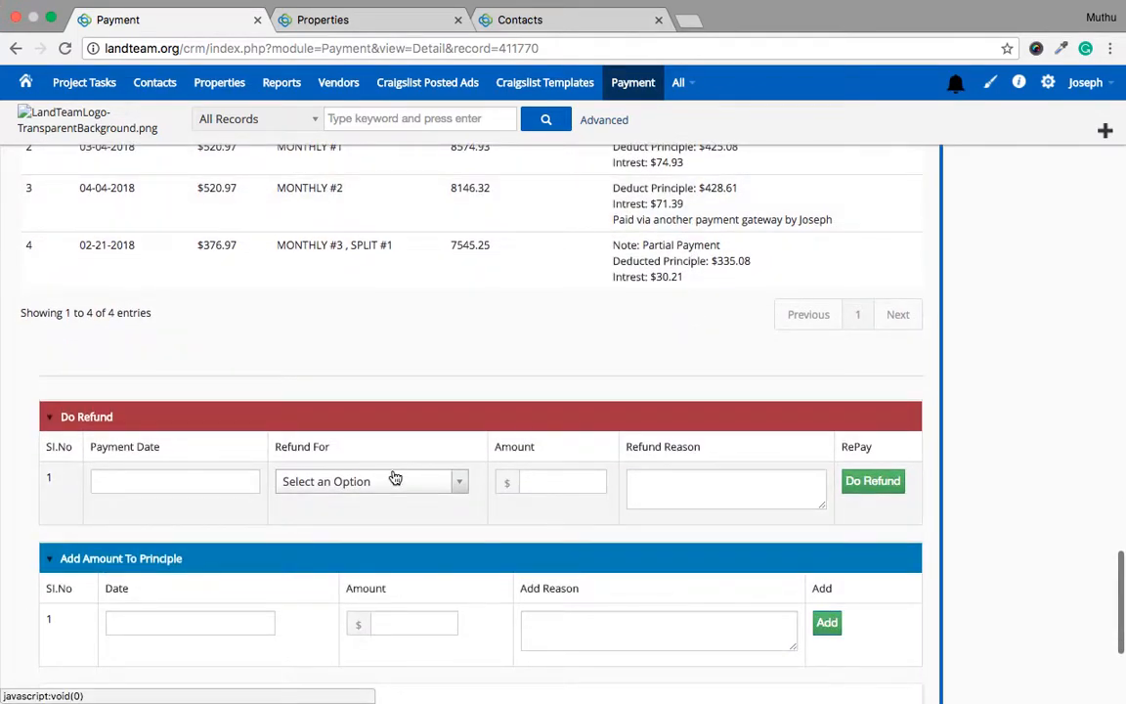
click(392, 480)
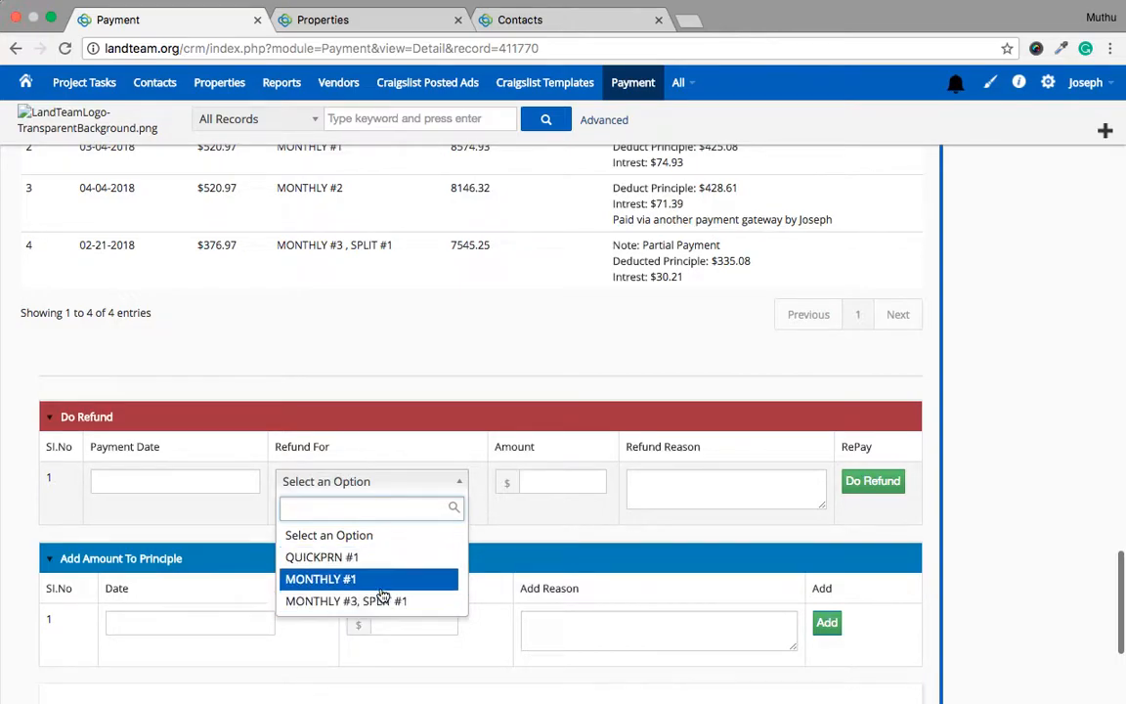
click(482, 359)
Review the whole payment record, from the property and contact details to the amortized and paid payment tables.
scroll(481, 359, up, 10)
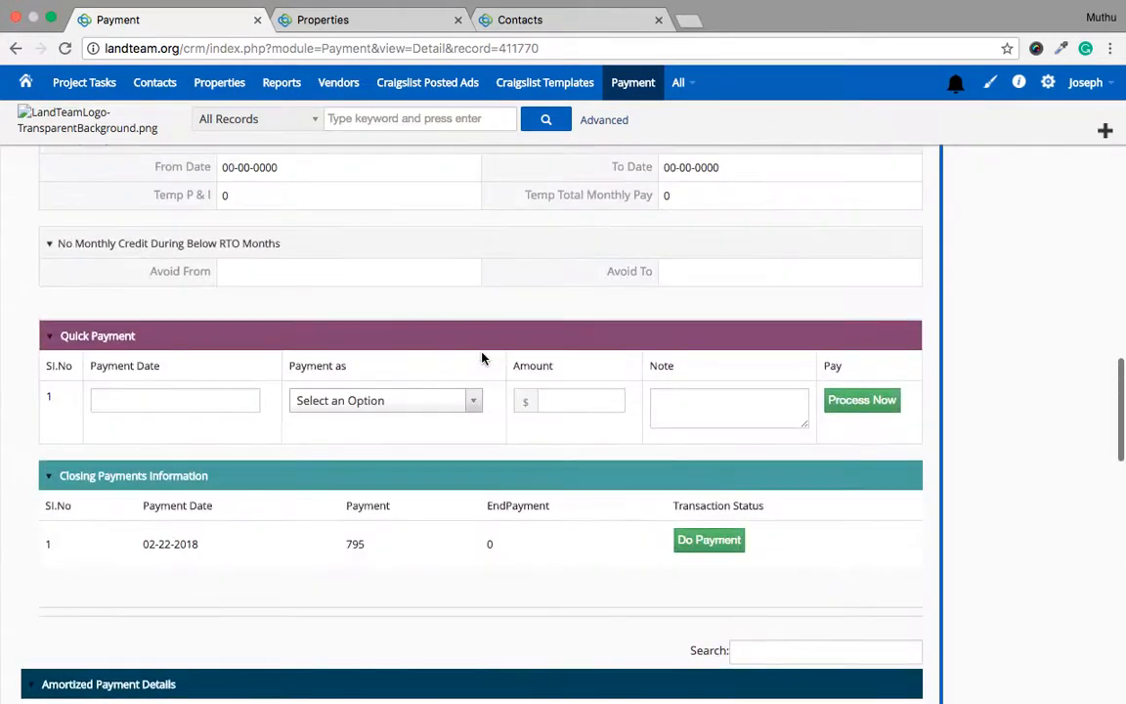
scroll(482, 358, up, 5)
scroll(482, 359, up, 10)
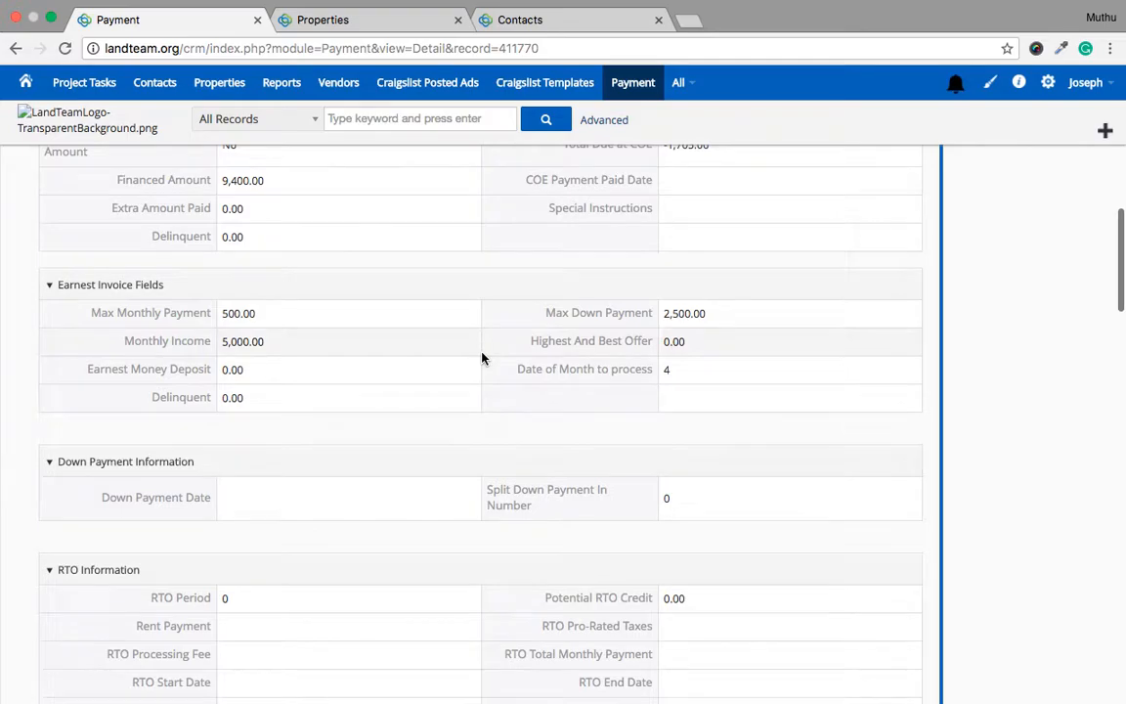
scroll(481, 358, down, 20)
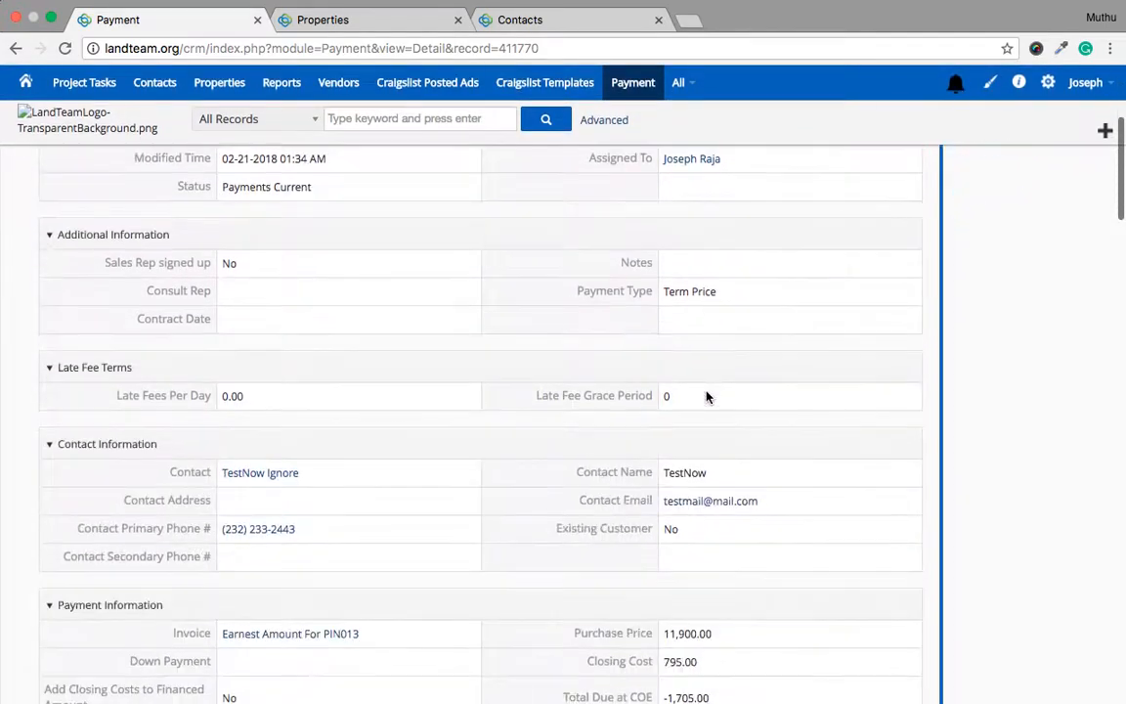
scroll(707, 395, down, 15)
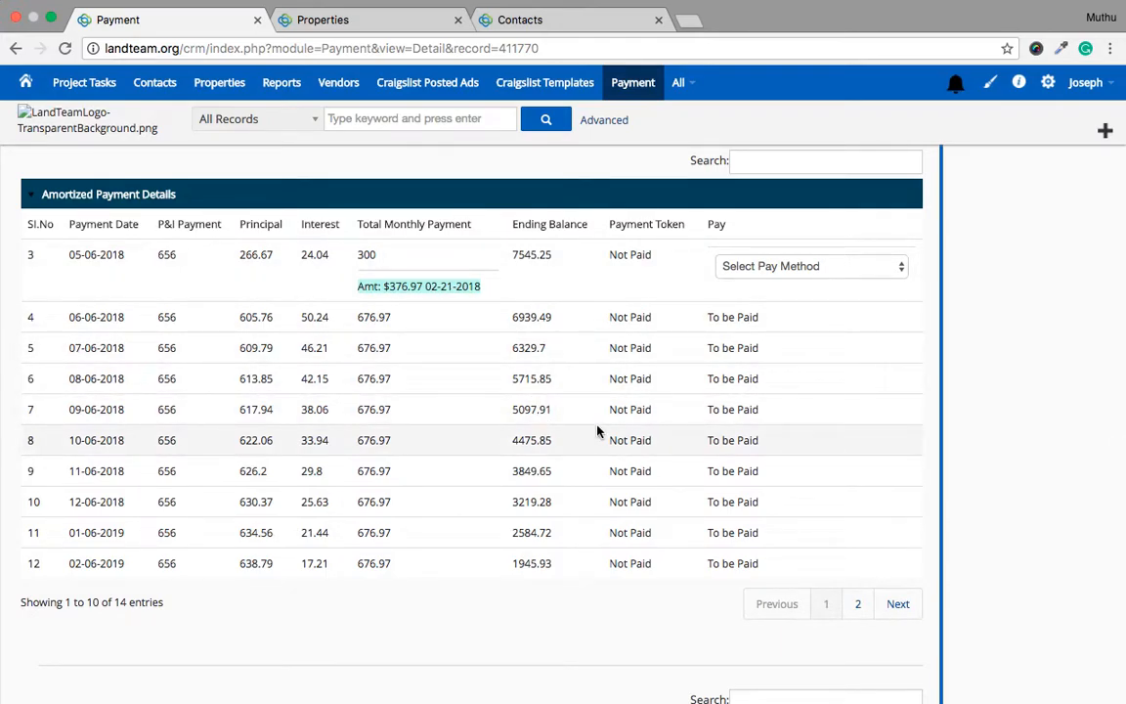
scroll(598, 431, up, 1)
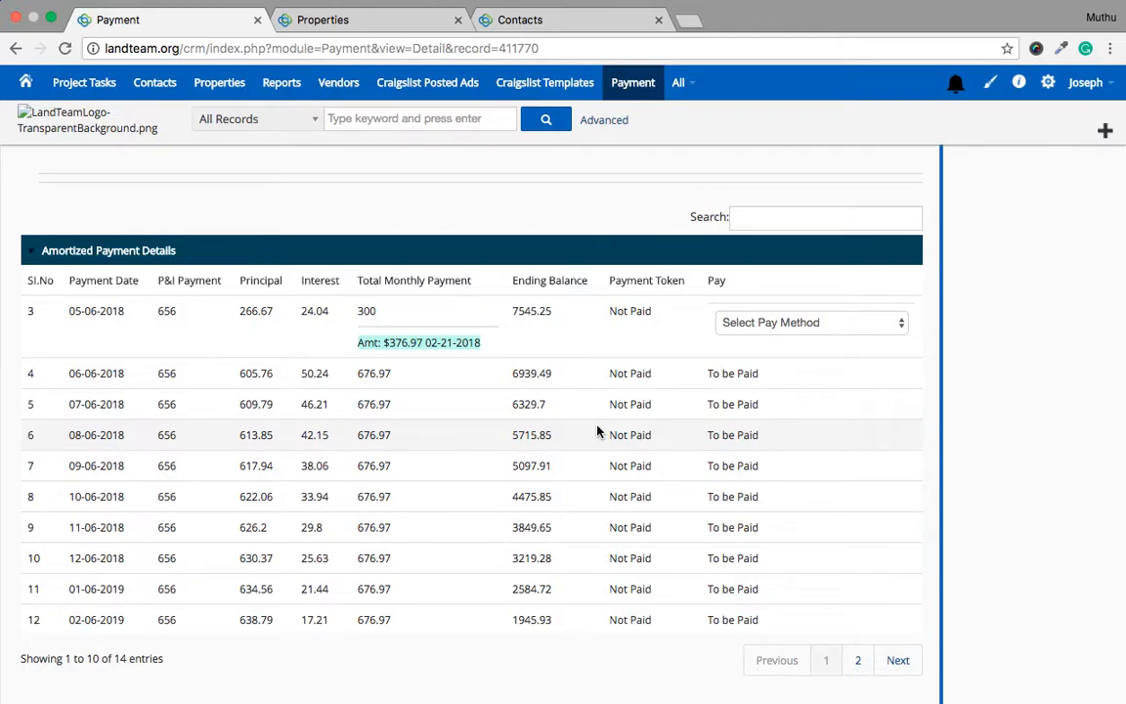
scroll(598, 431, down, 4)
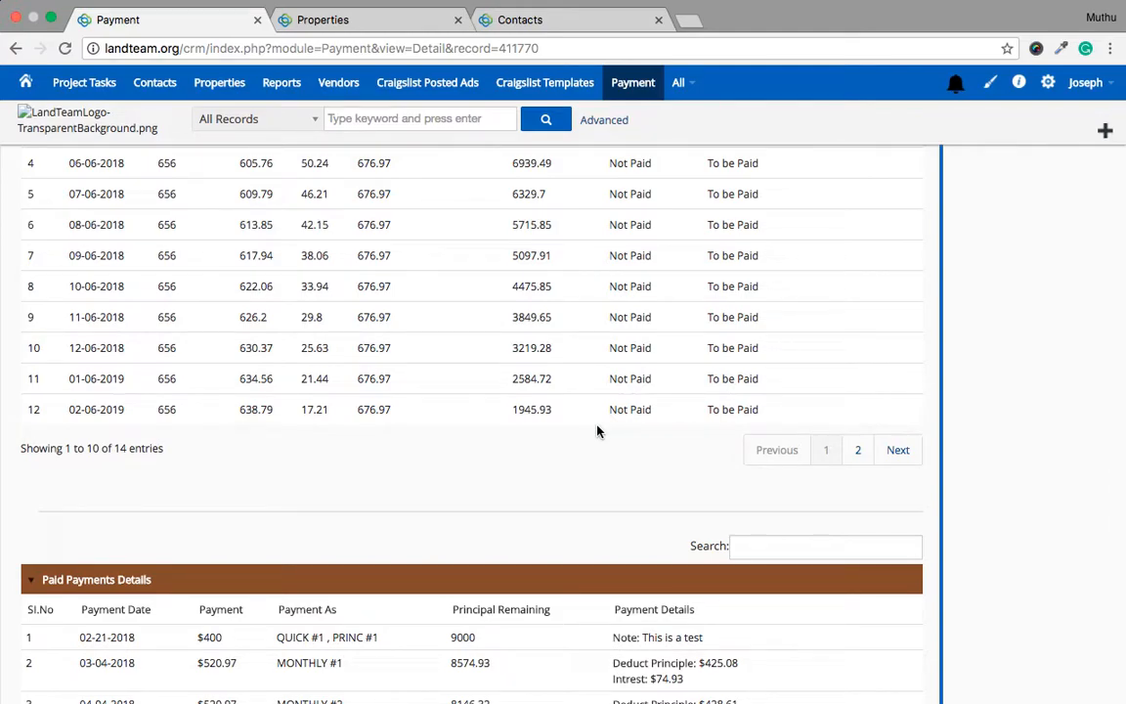
scroll(598, 431, up, 10)
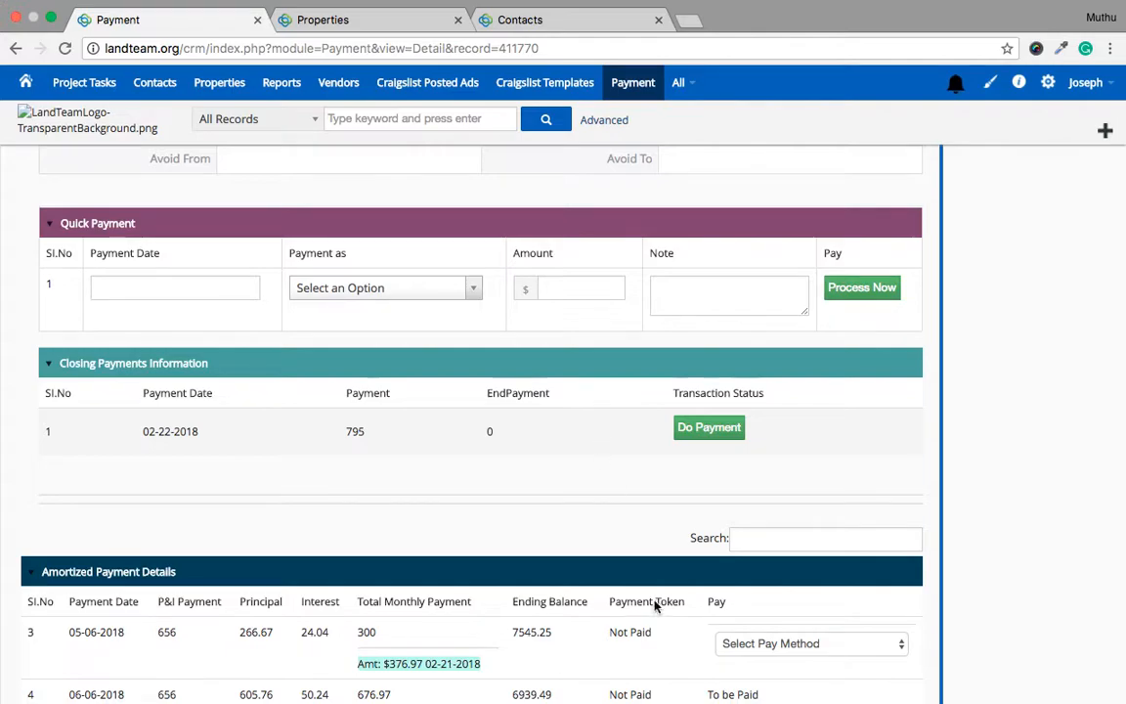
mouse_move(803, 684)
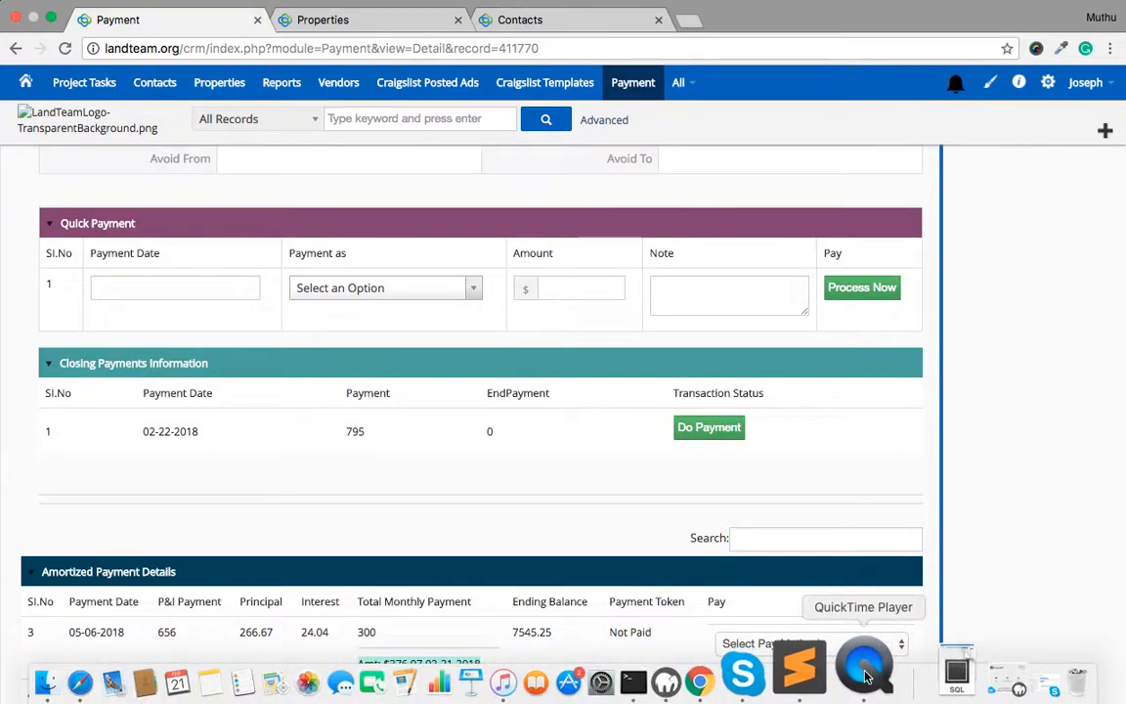